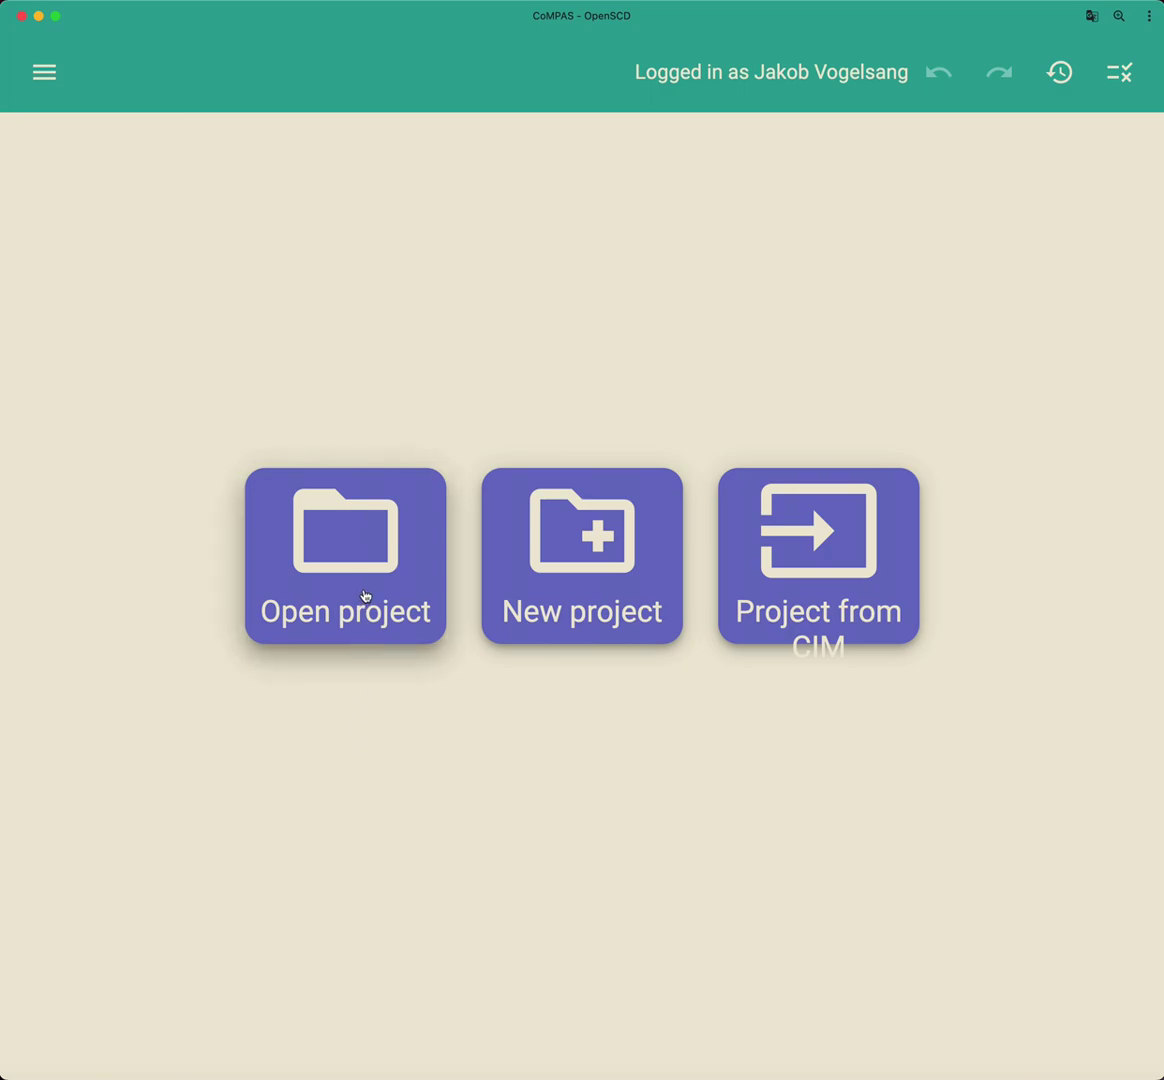
Open the project file FunctionStructure.ssd and dismiss the side menu and validation message.
click(367, 594)
click(445, 293)
double_click(382, 195)
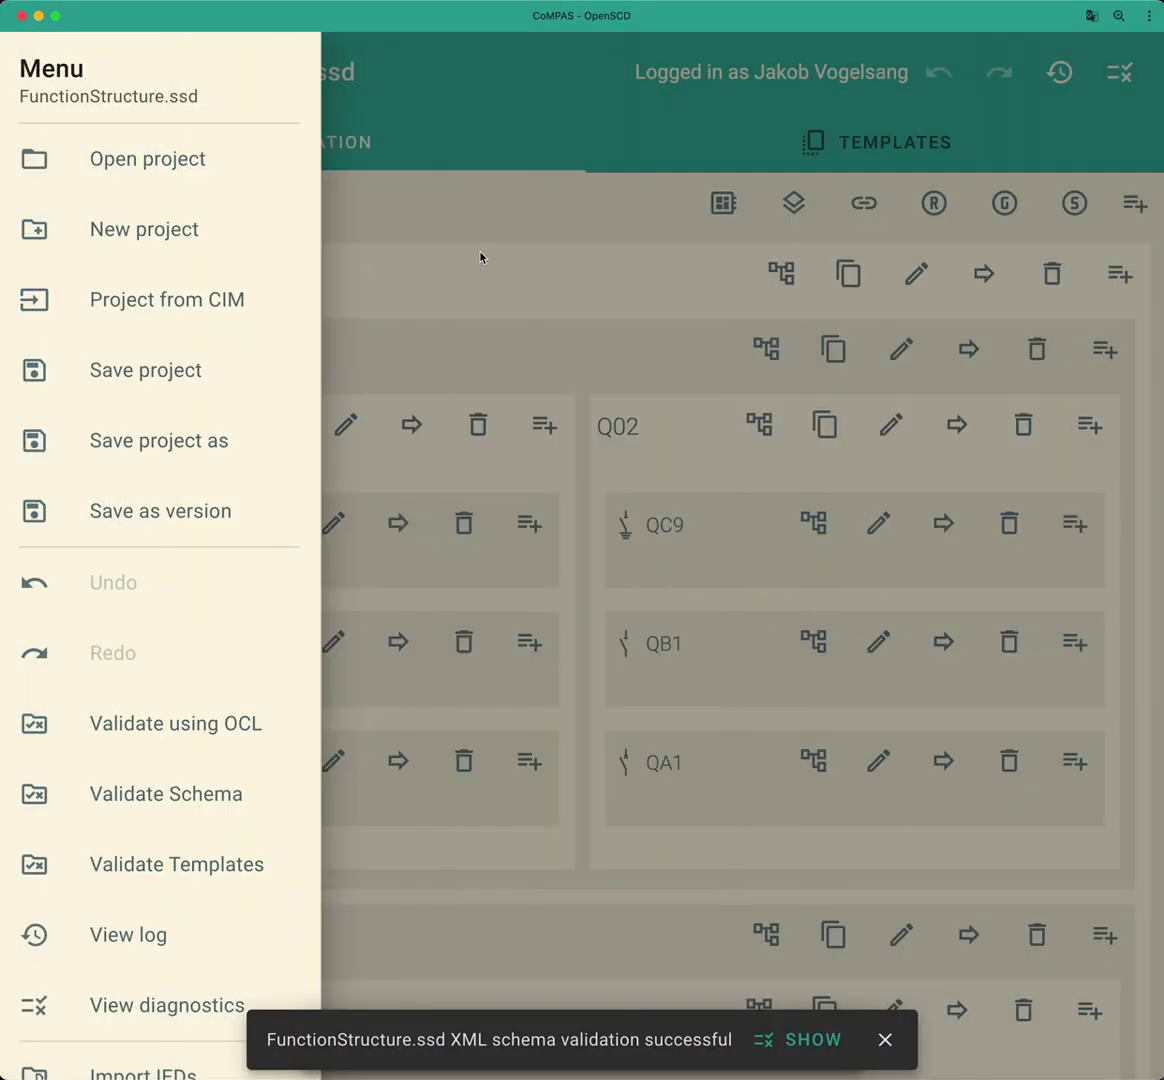
click(480, 258)
click(886, 1040)
Examine the voltage levels, bays and conducting equipment of substation AA1.
scroll(385, 790, down, 3)
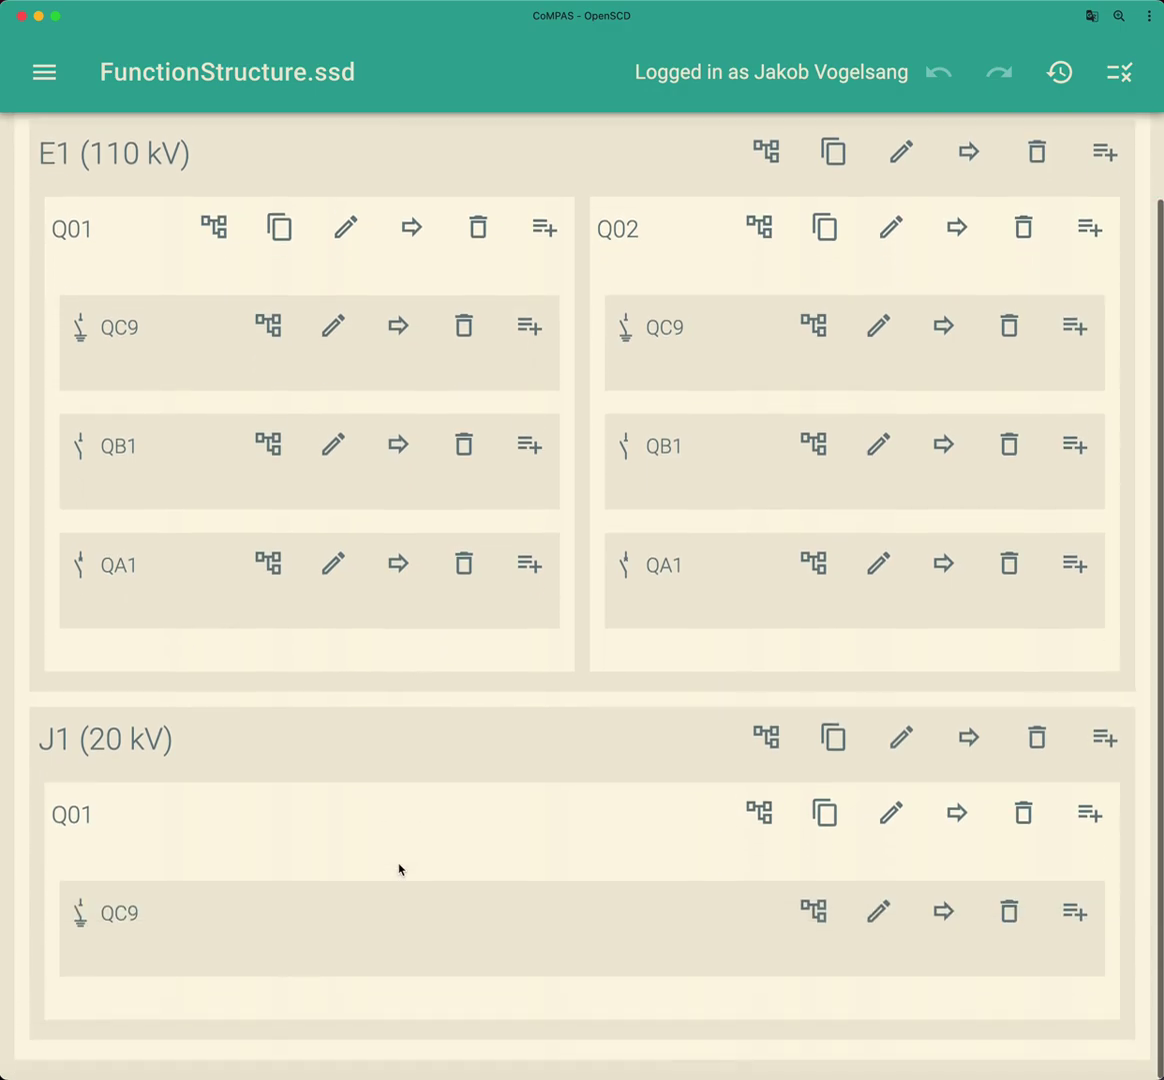
click(376, 747)
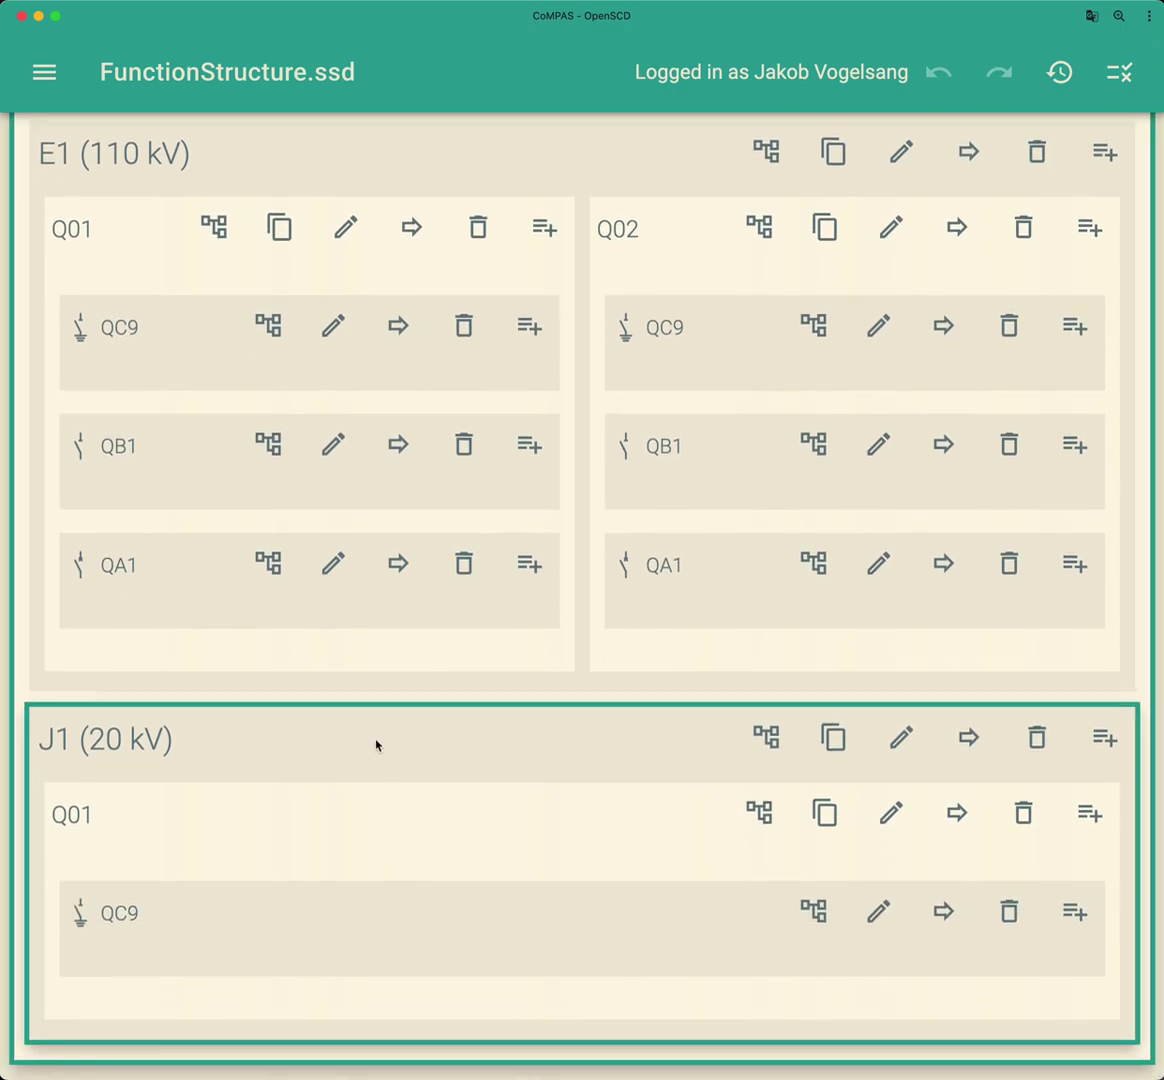
scroll(378, 748, up, 3)
click(312, 360)
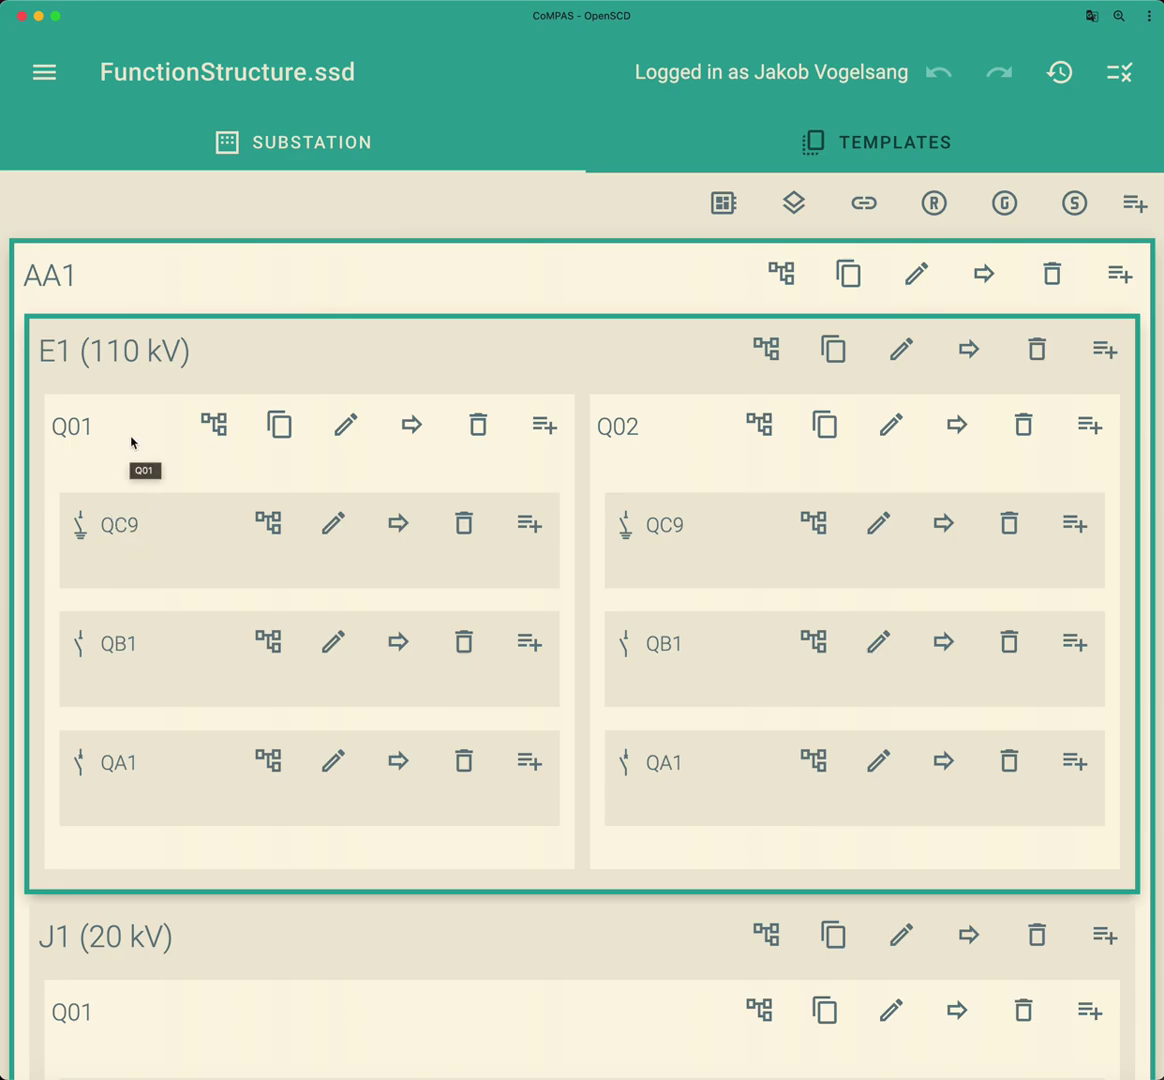
scroll(131, 443, down, 3)
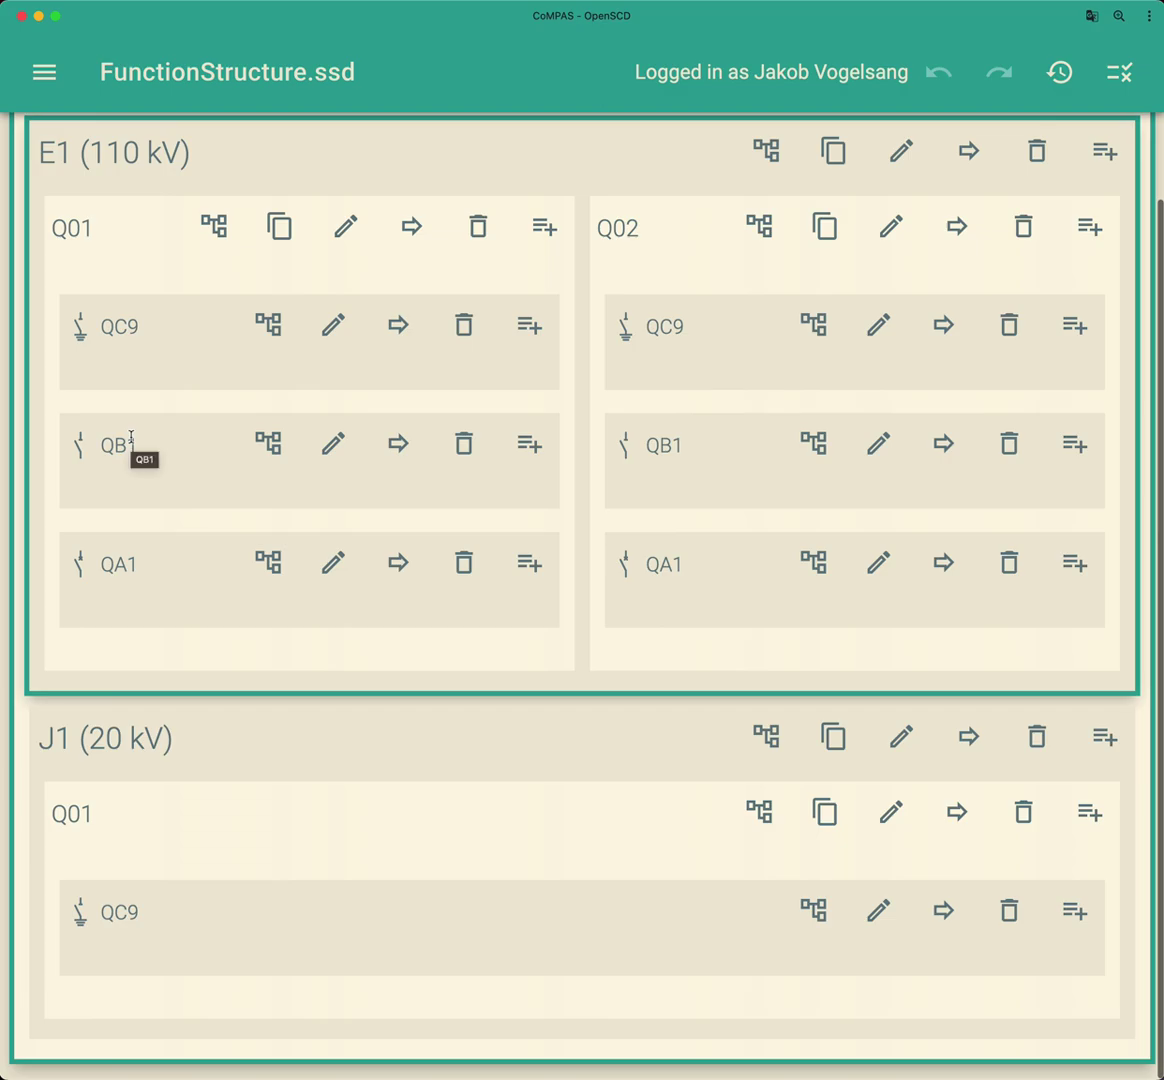
scroll(131, 443, up, 3)
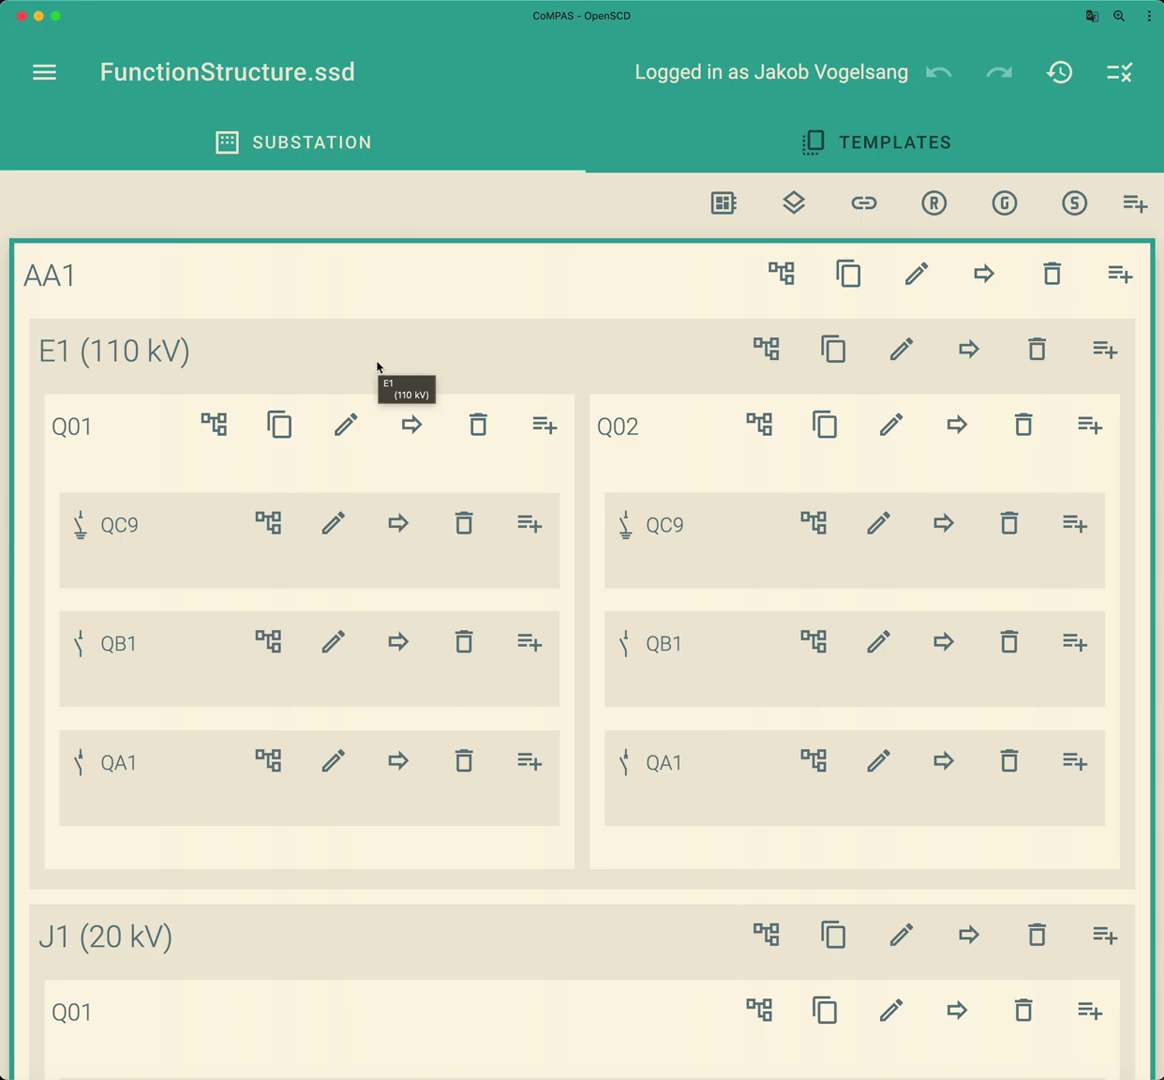
click(455, 345)
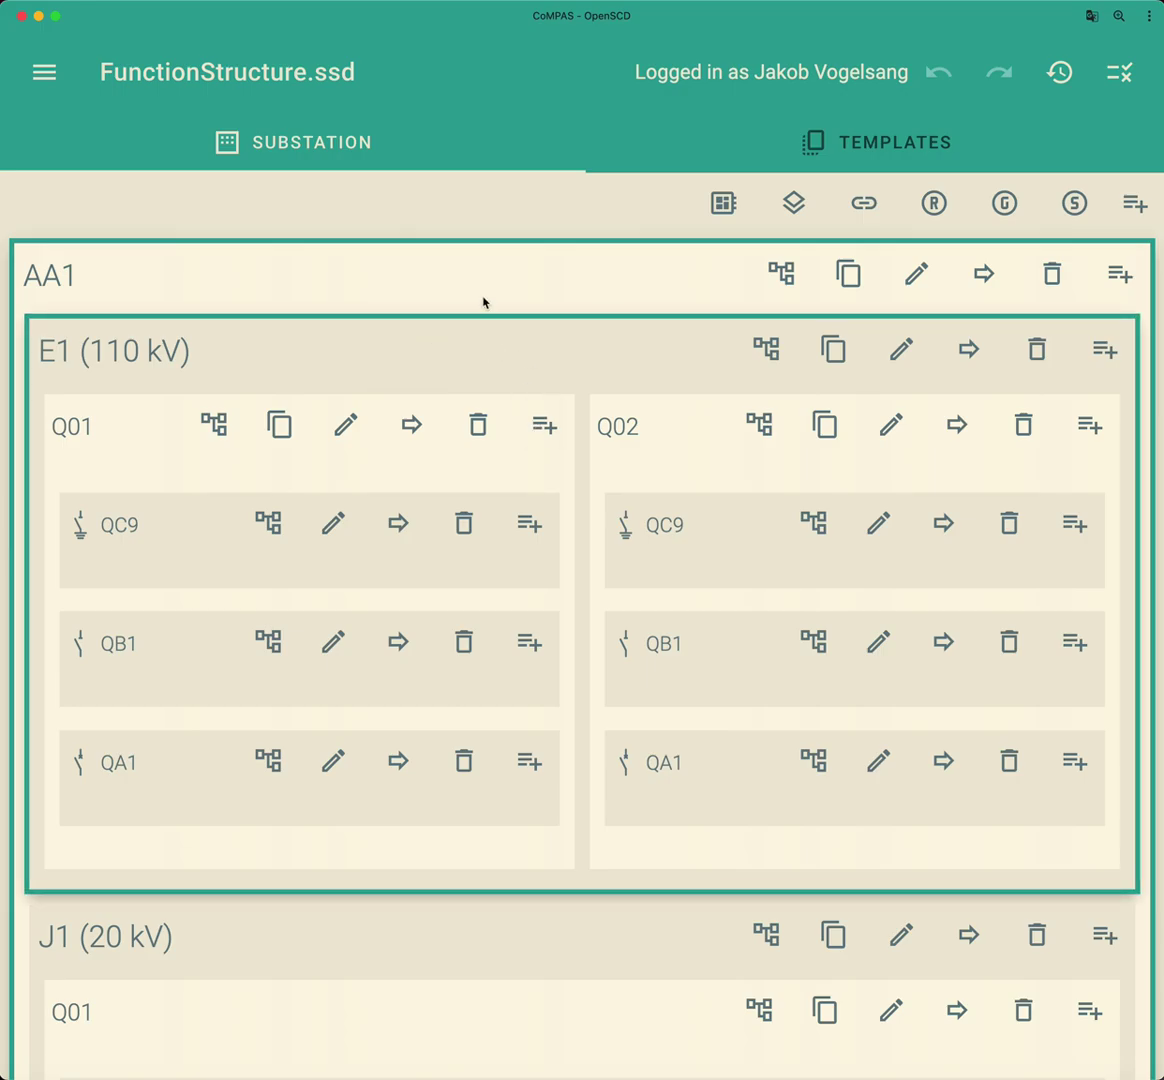
click(483, 298)
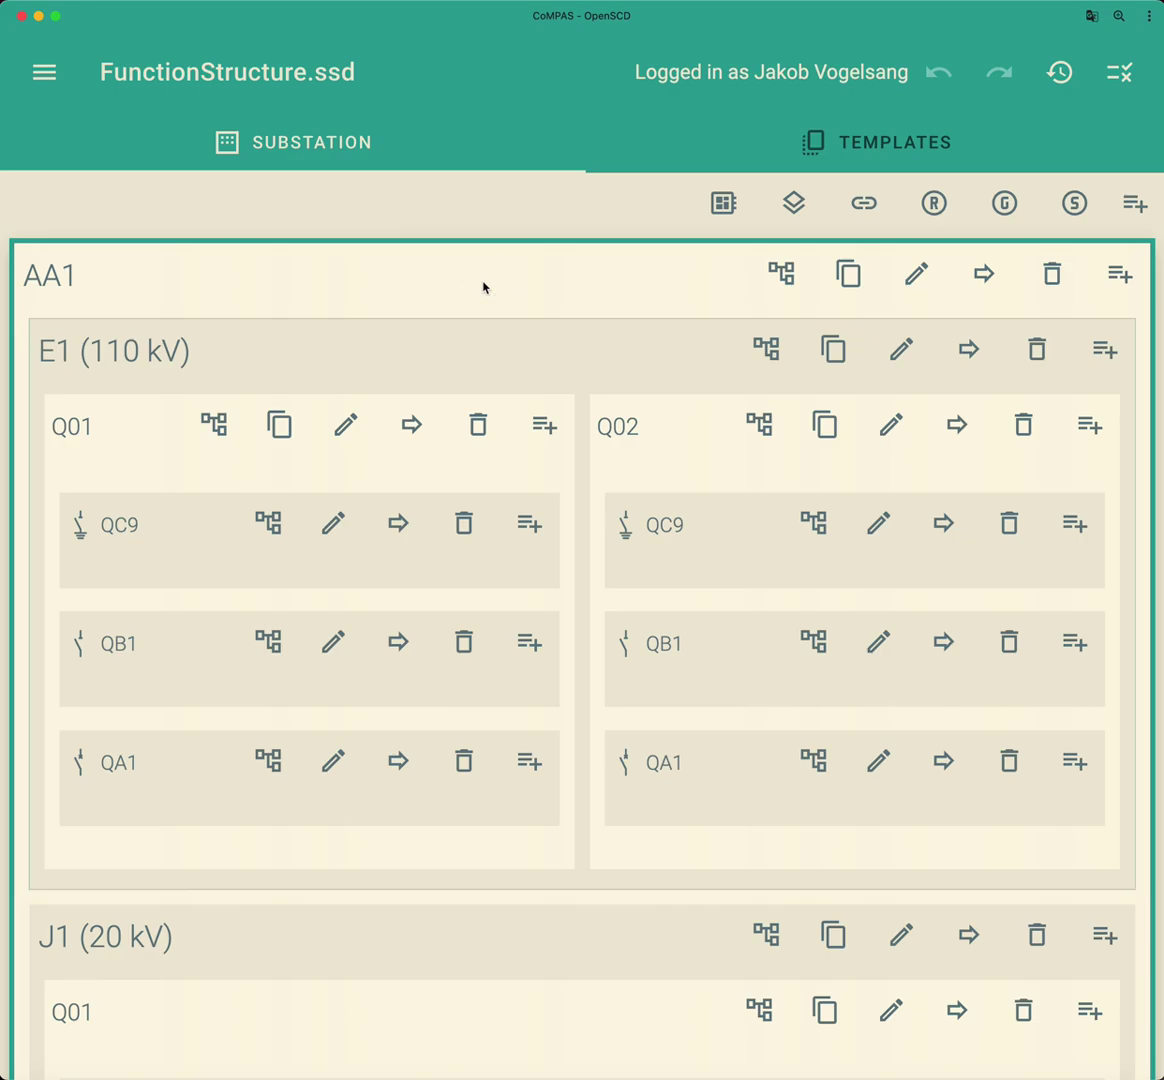
Check which child elements can be added to substation AA1 and to voltage level E1.
click(1118, 284)
click(650, 361)
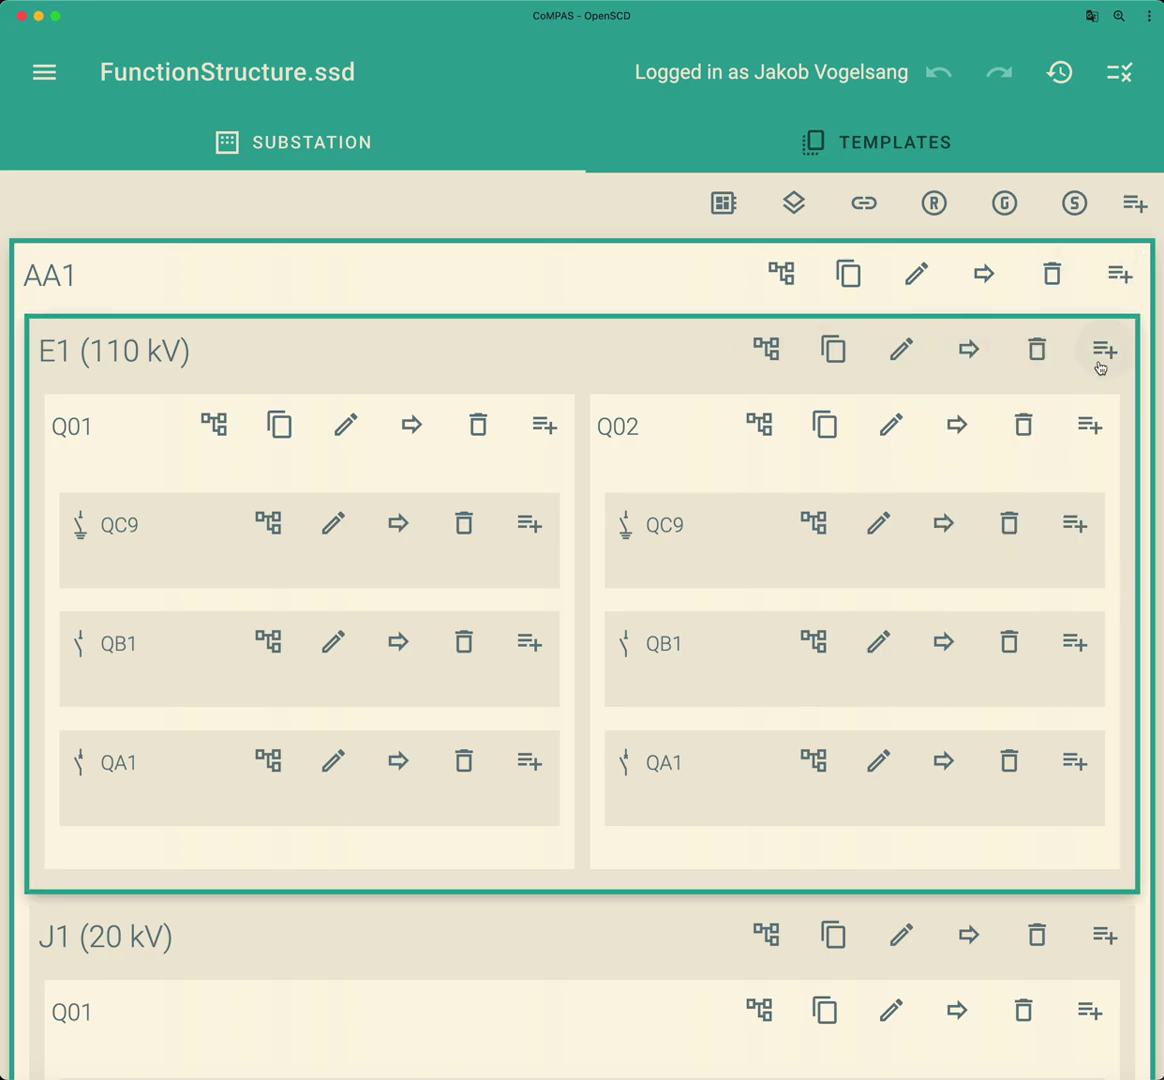
click(1102, 353)
click(587, 366)
Add a Function named Overcurrent to bay Q01 of voltage level E1.
click(544, 425)
click(488, 687)
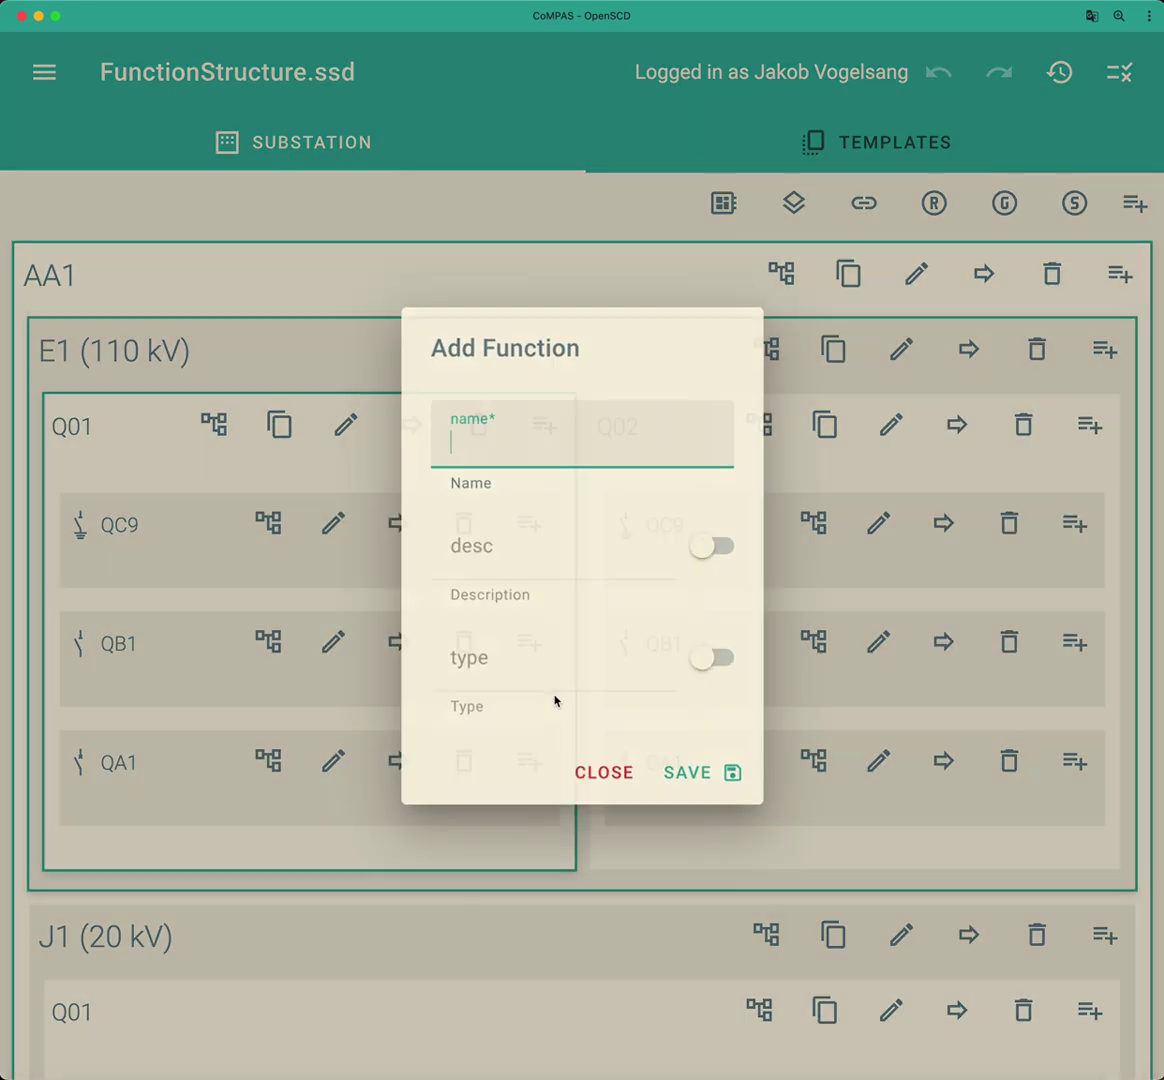
text(O)
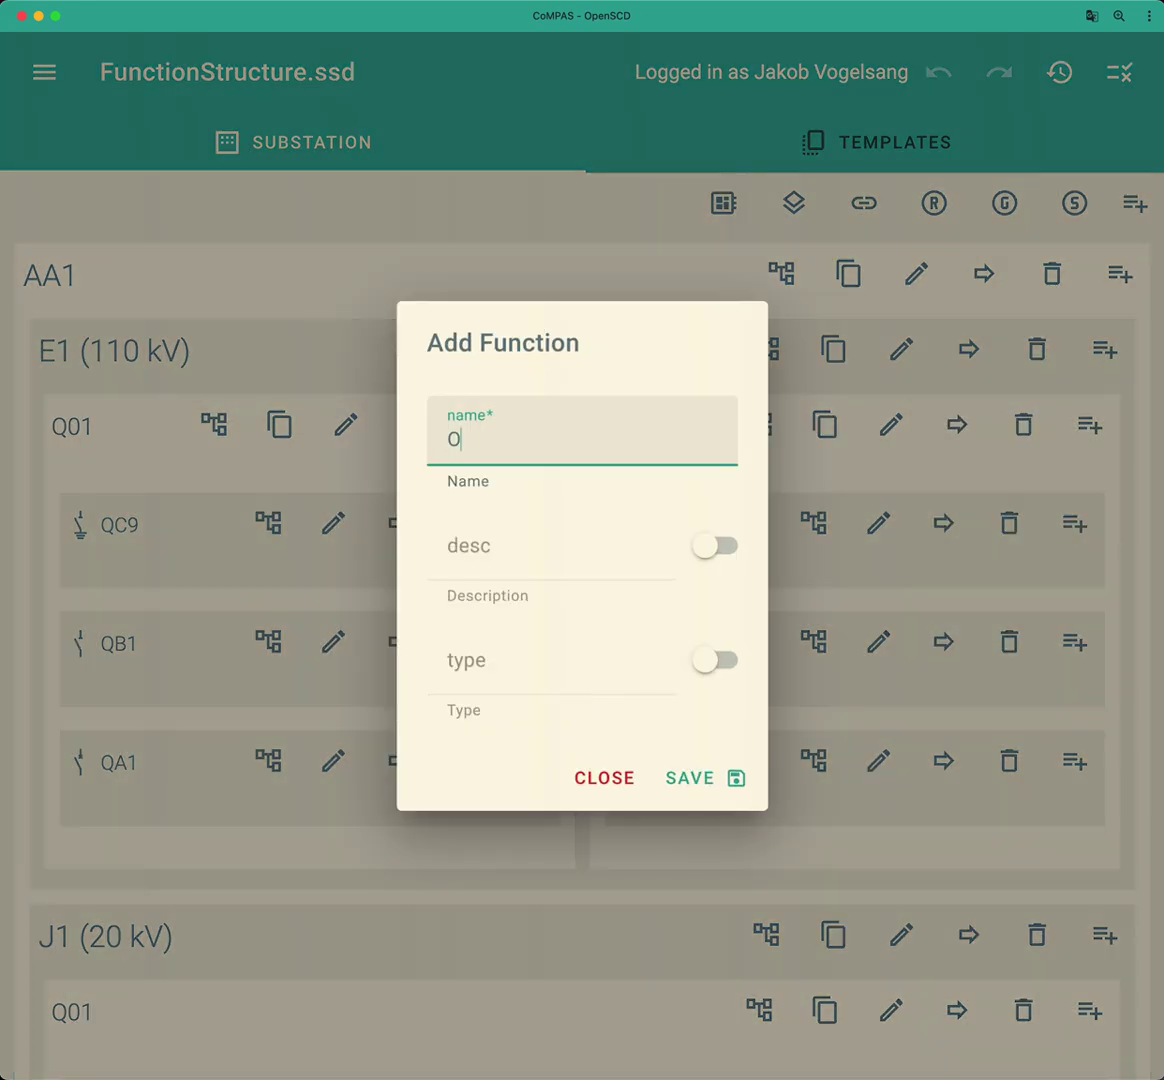
text(vercurrent)
key(Return)
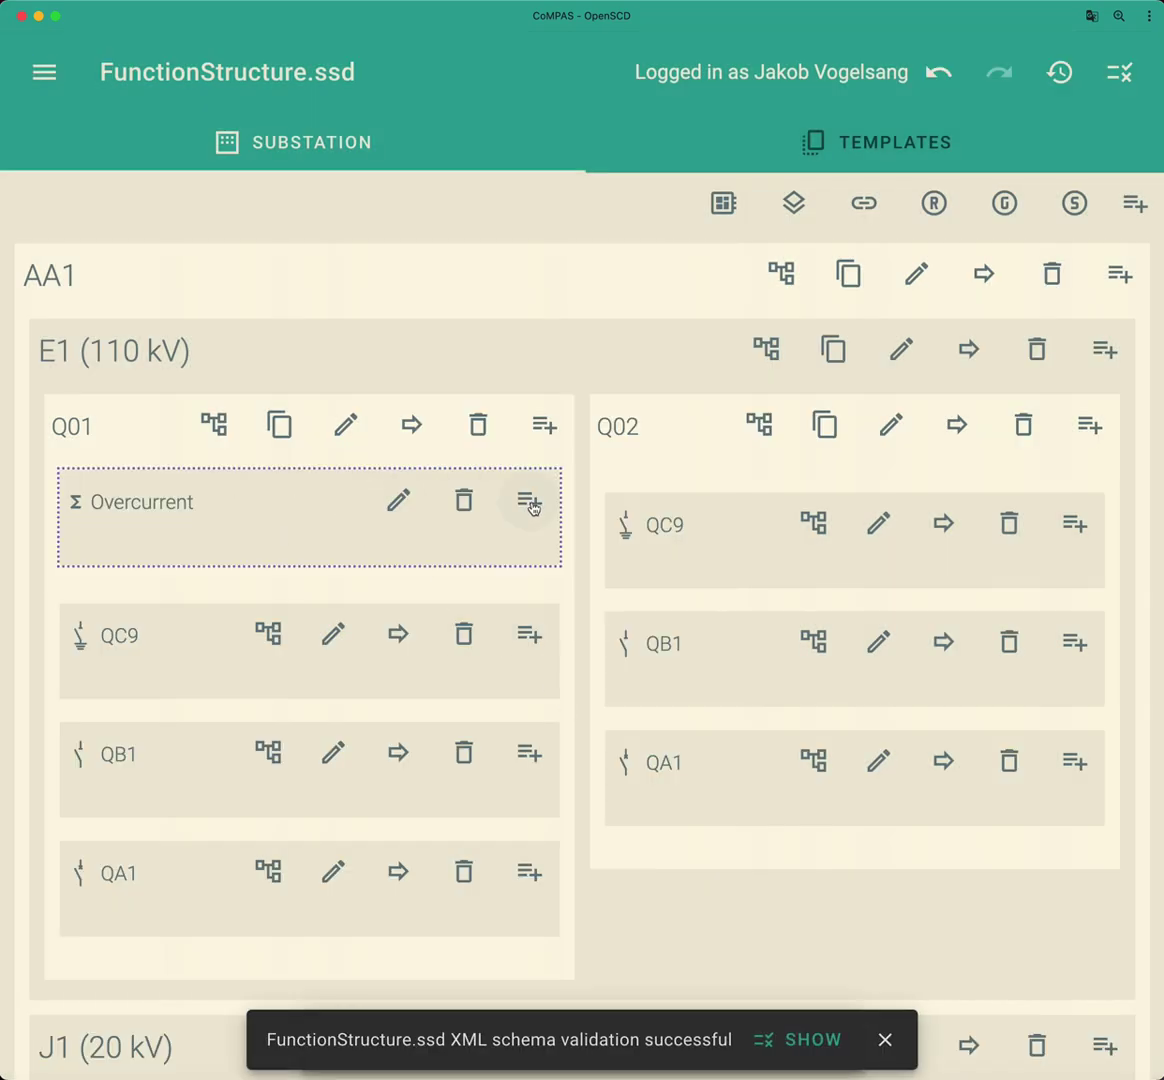
Add a second Function named Distance to bay Q01 of voltage level E1.
click(544, 425)
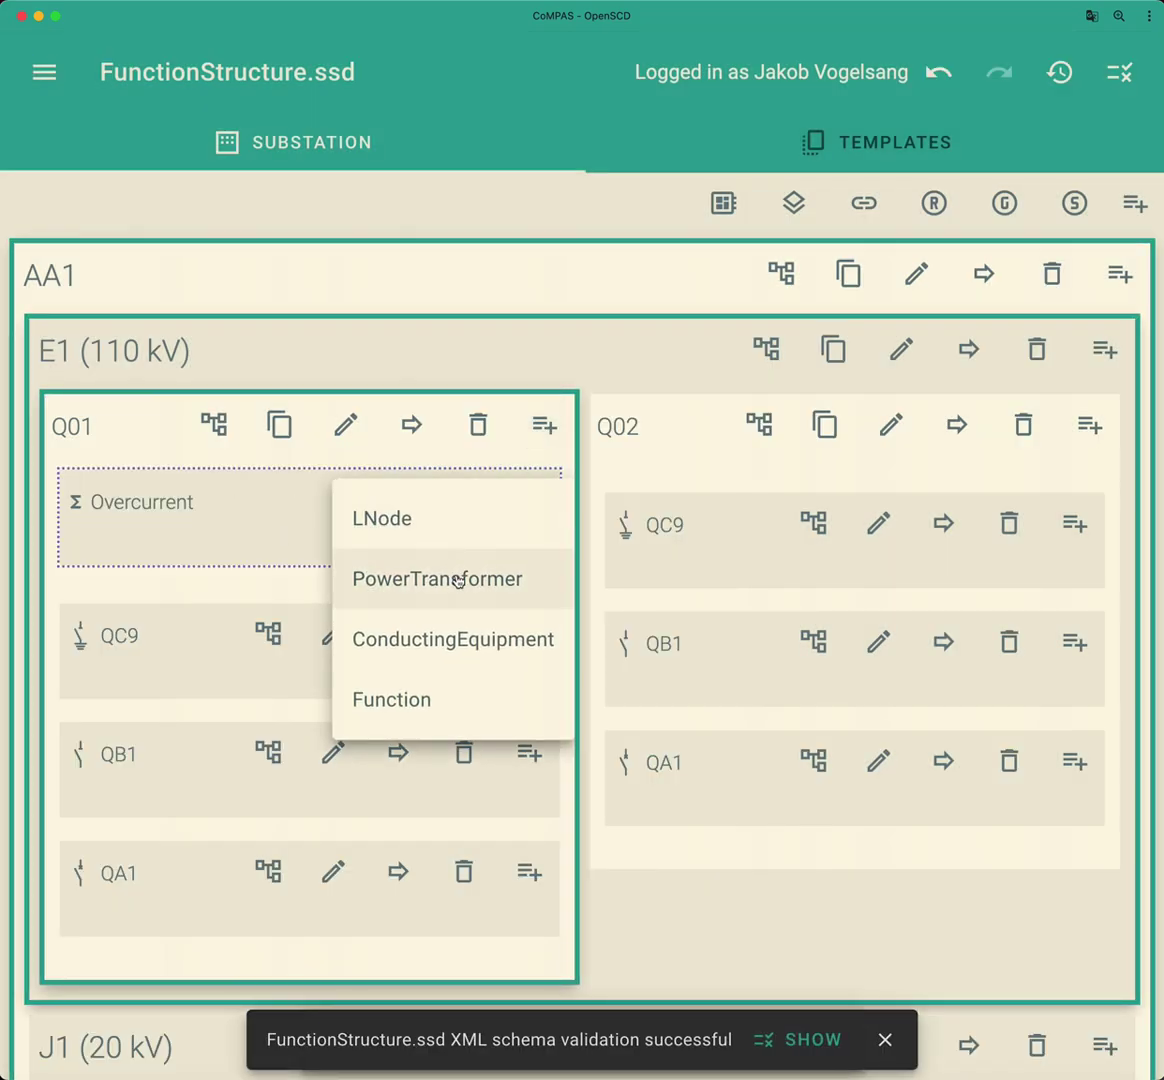
click(455, 697)
text(Distance)
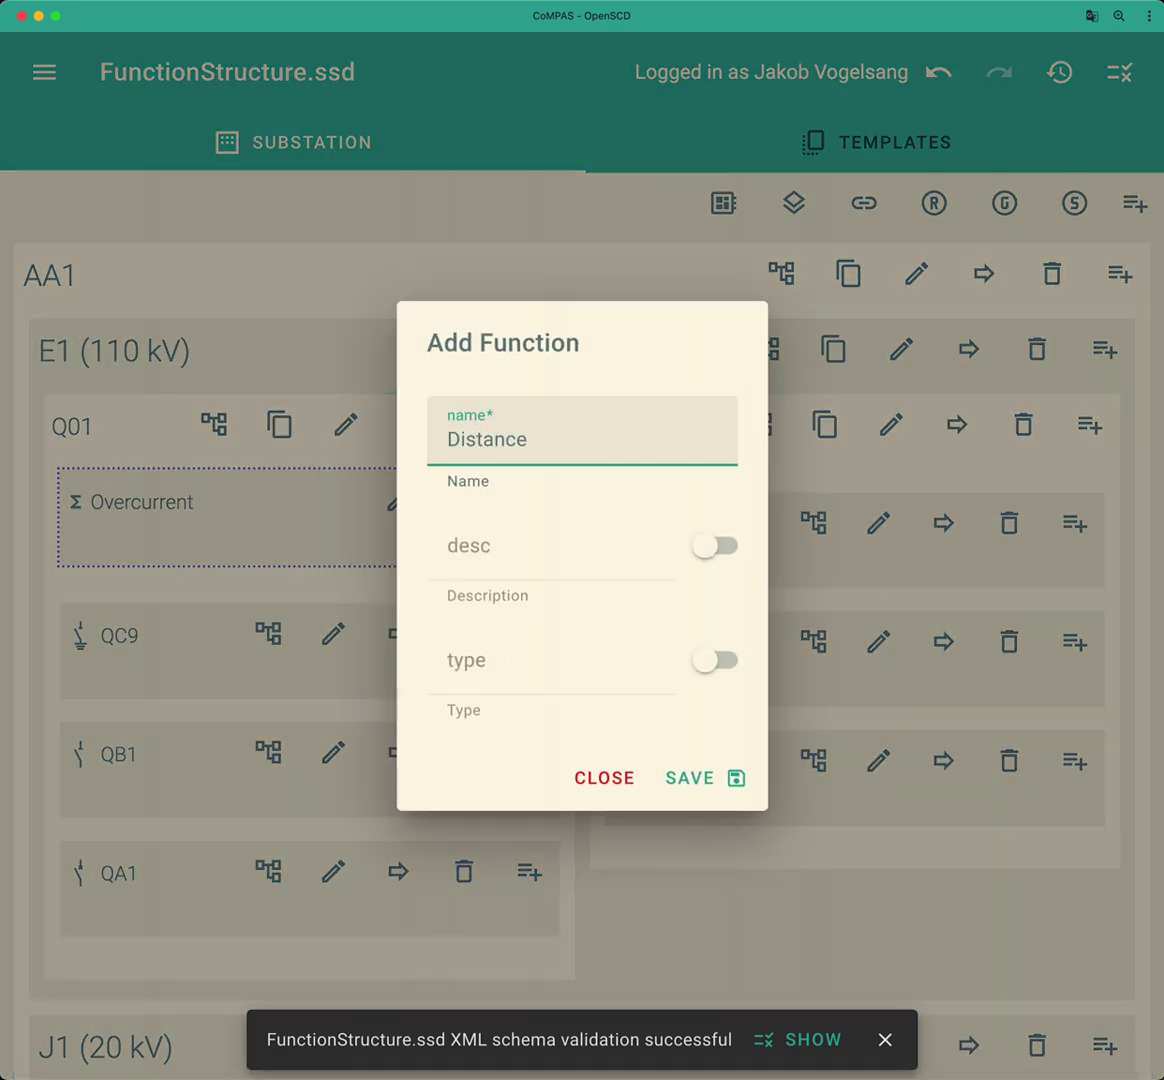
key(Return)
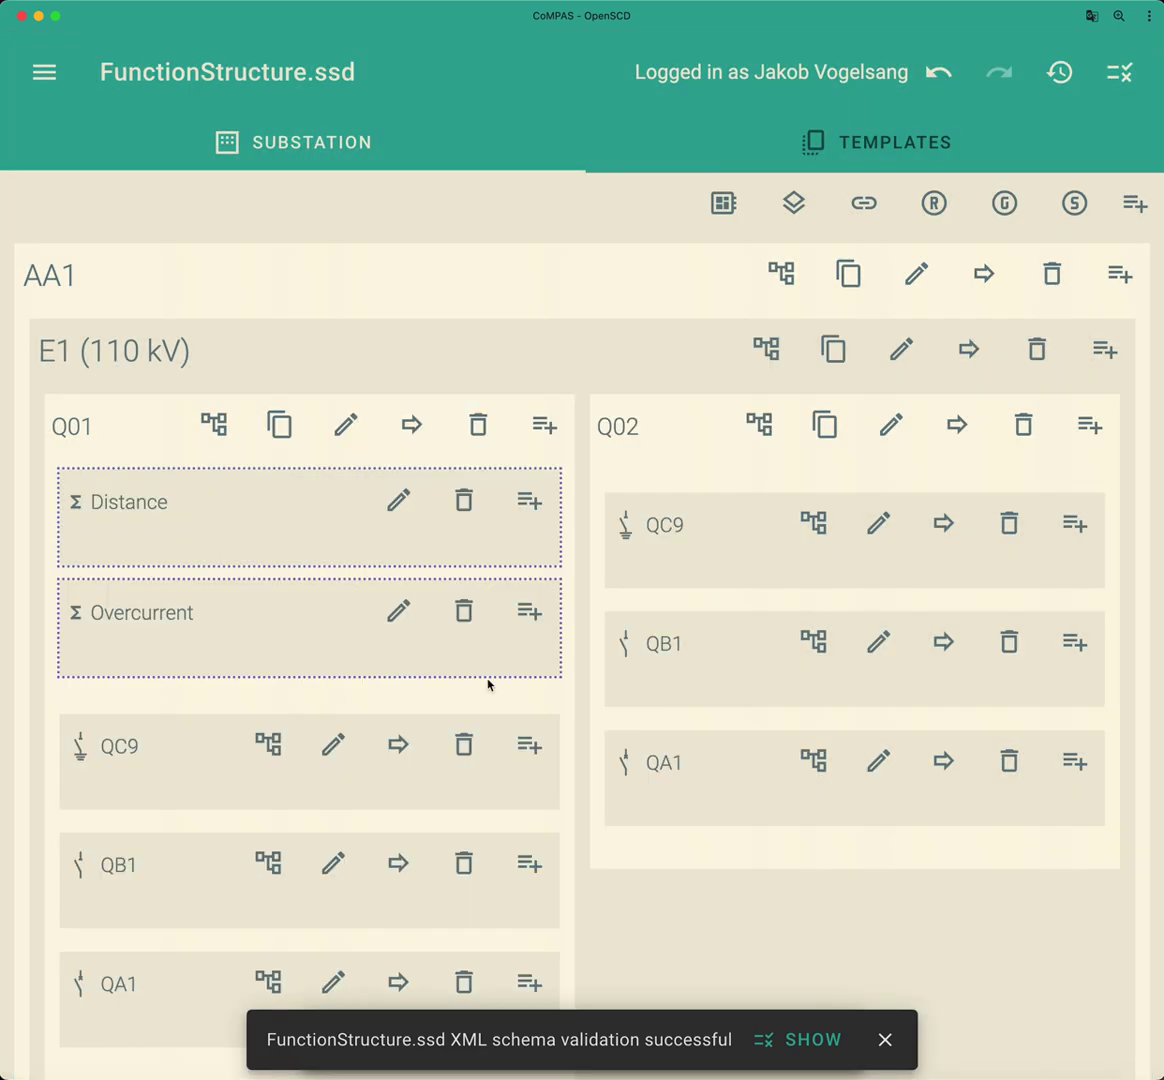
Add a SubFunction named Zone1 to the Distance function in bay Q01.
click(218, 514)
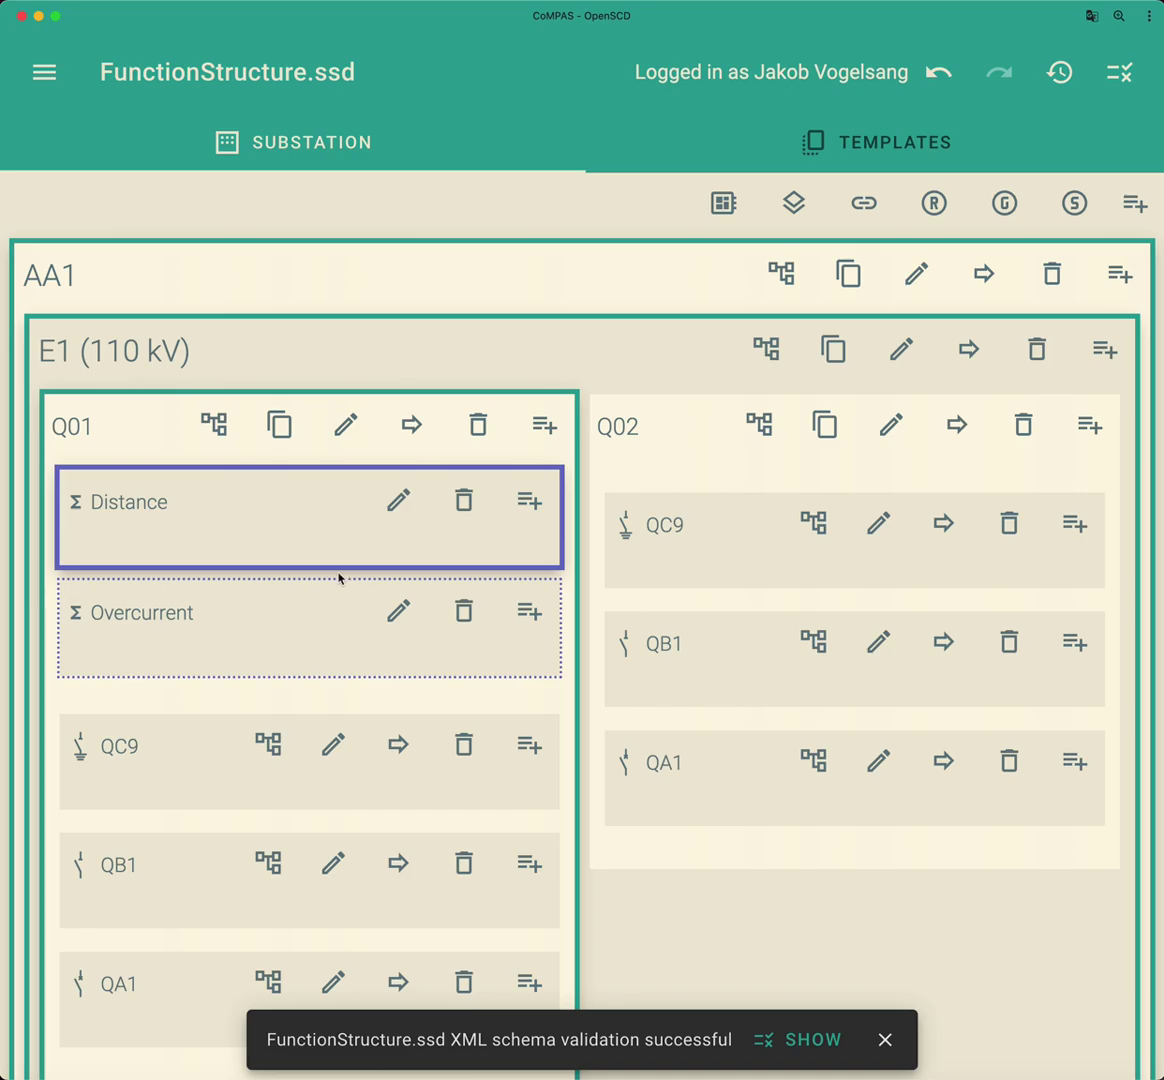
scroll(312, 580, up, 5)
scroll(526, 487, down, 5)
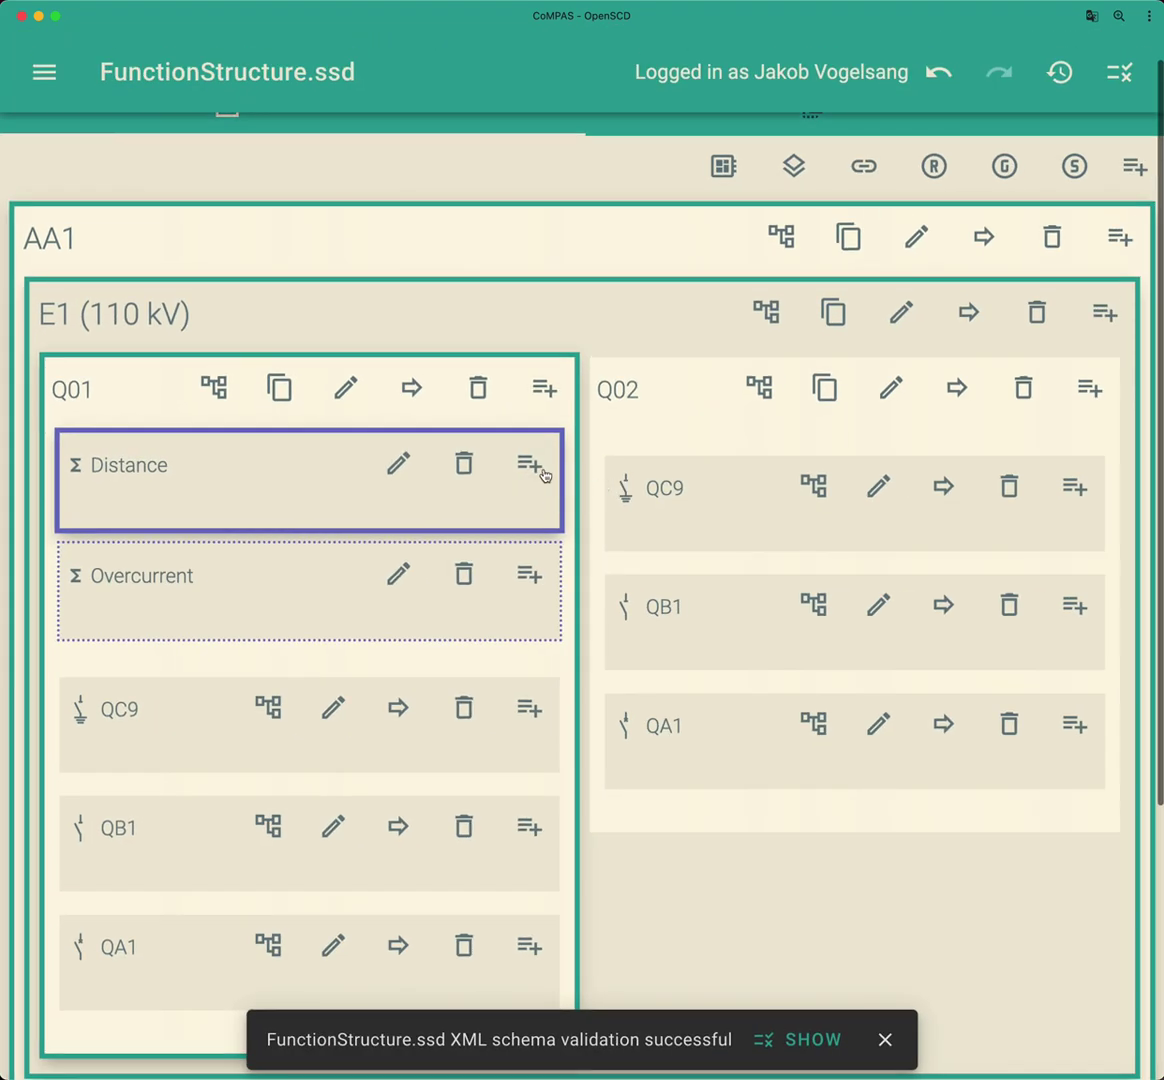
click(530, 466)
click(437, 627)
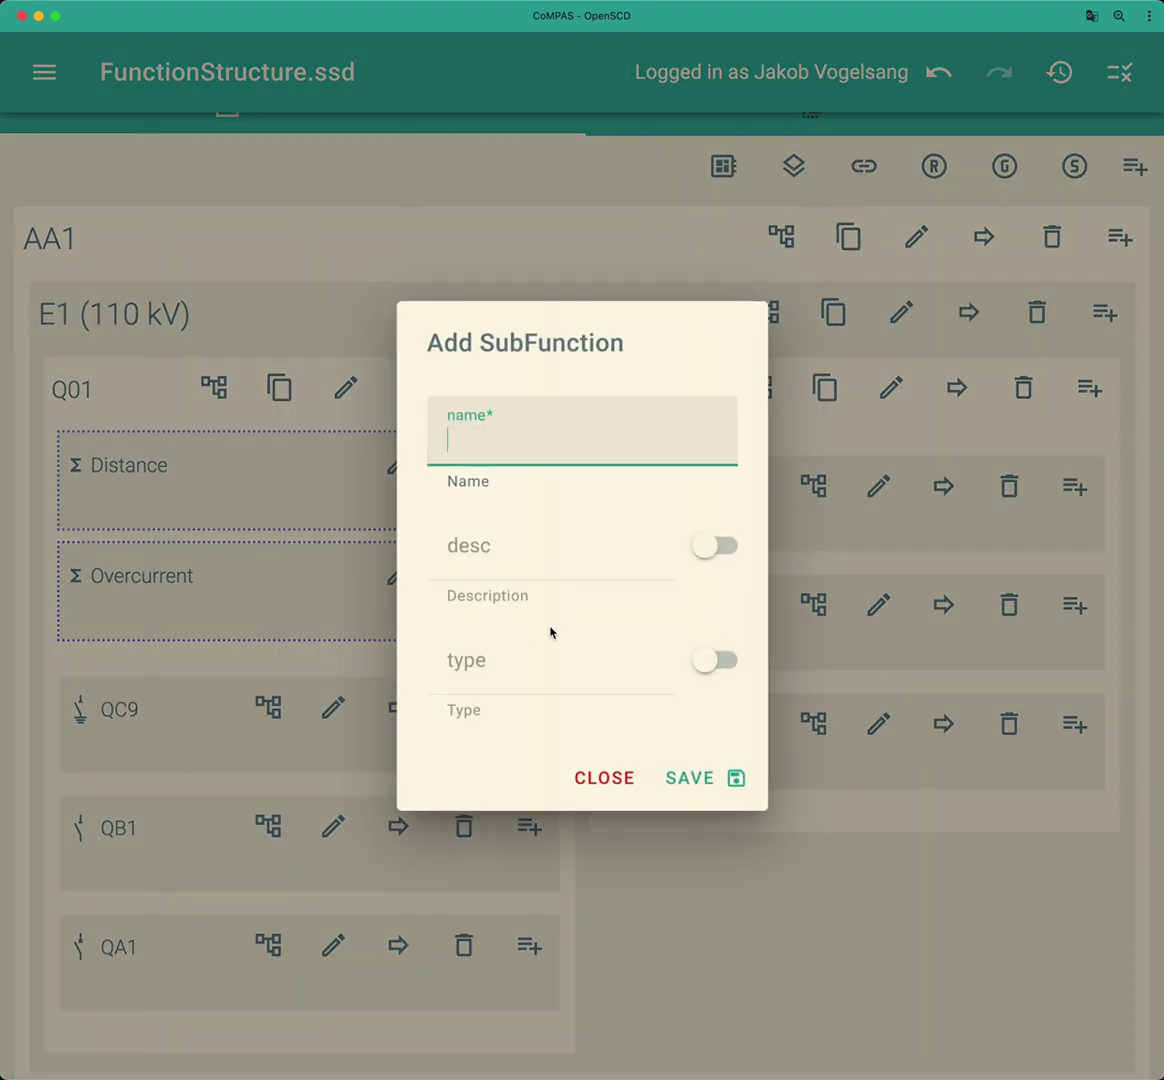
text(Zone1)
key(Return)
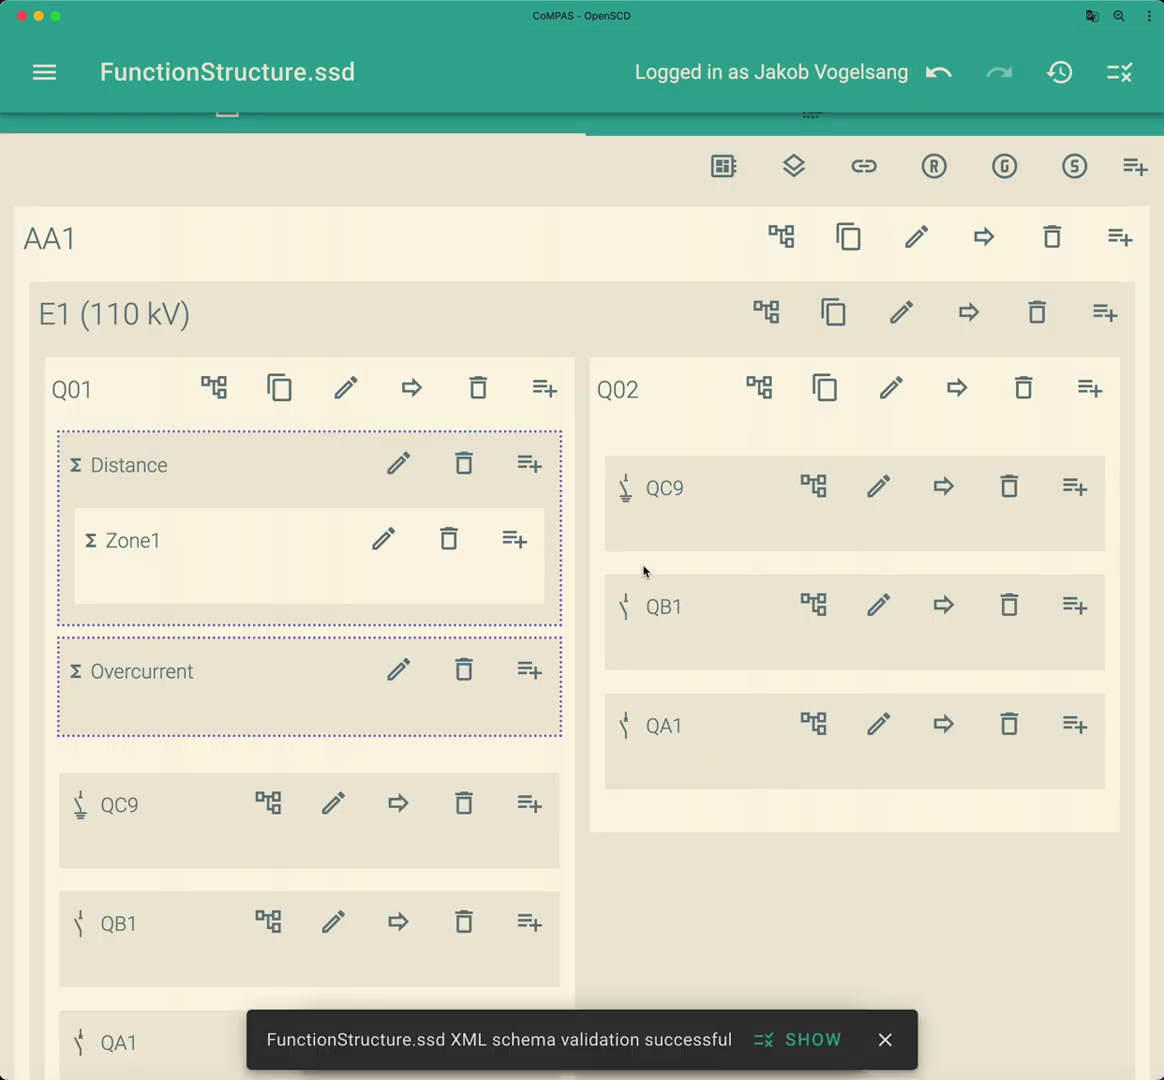
Add another SubFunction named Zone2 to the Distance function.
click(528, 465)
click(459, 620)
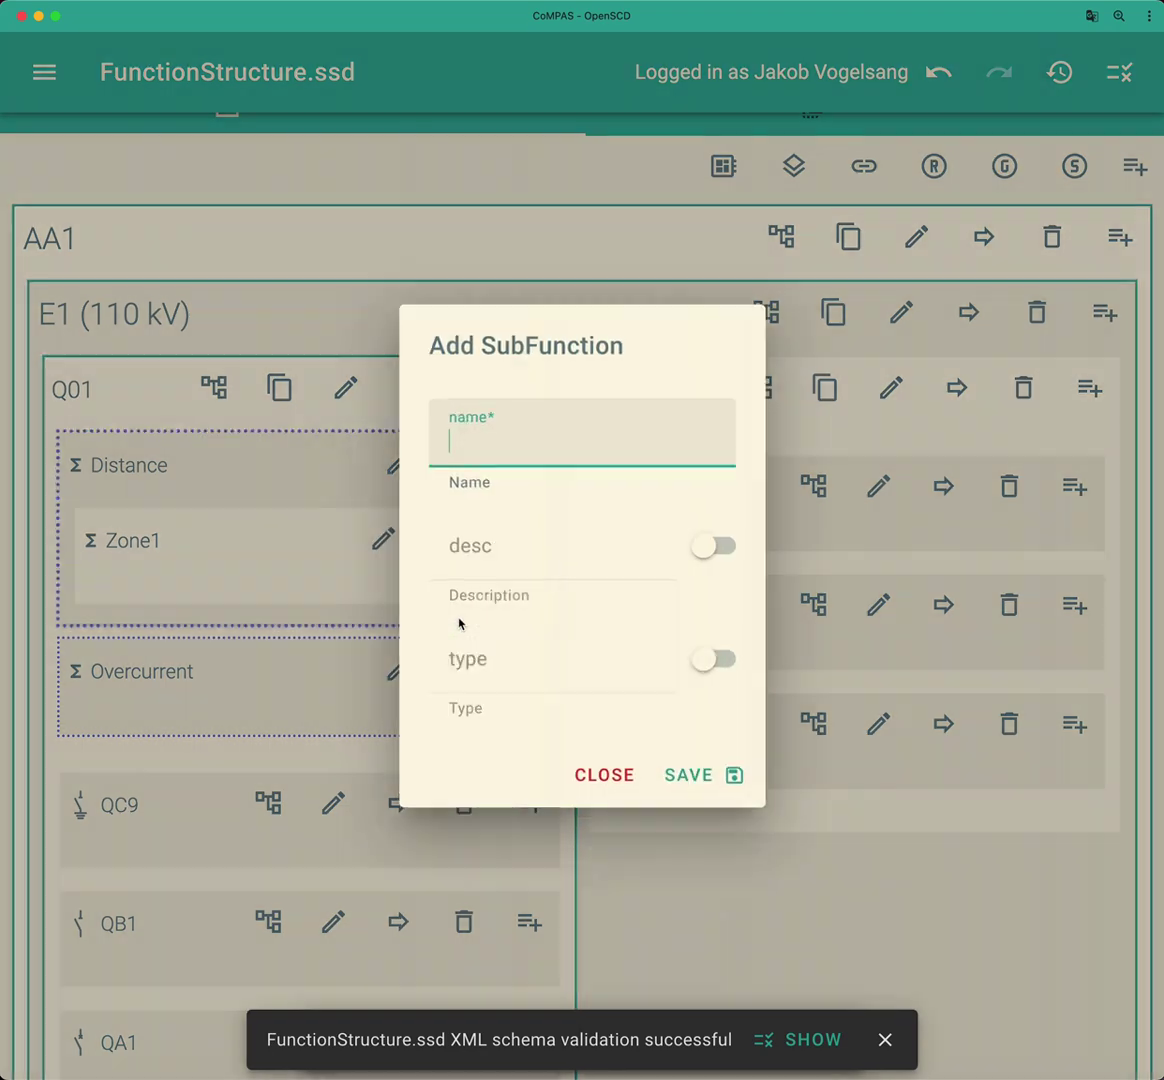
text(Zone2)
key(Return)
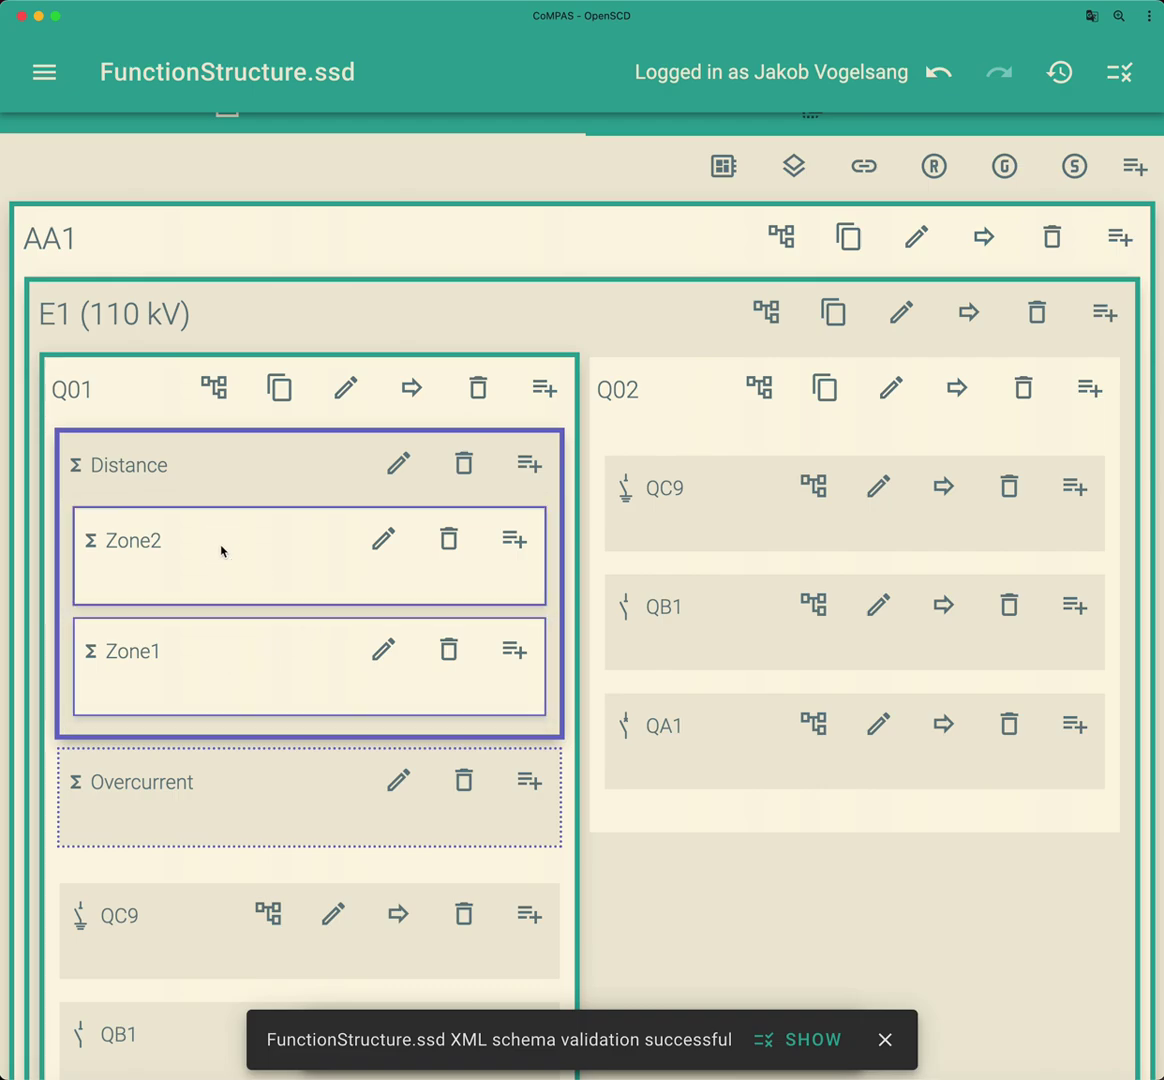
Check which child elements can be added to the Zone2 subfunction.
click(516, 542)
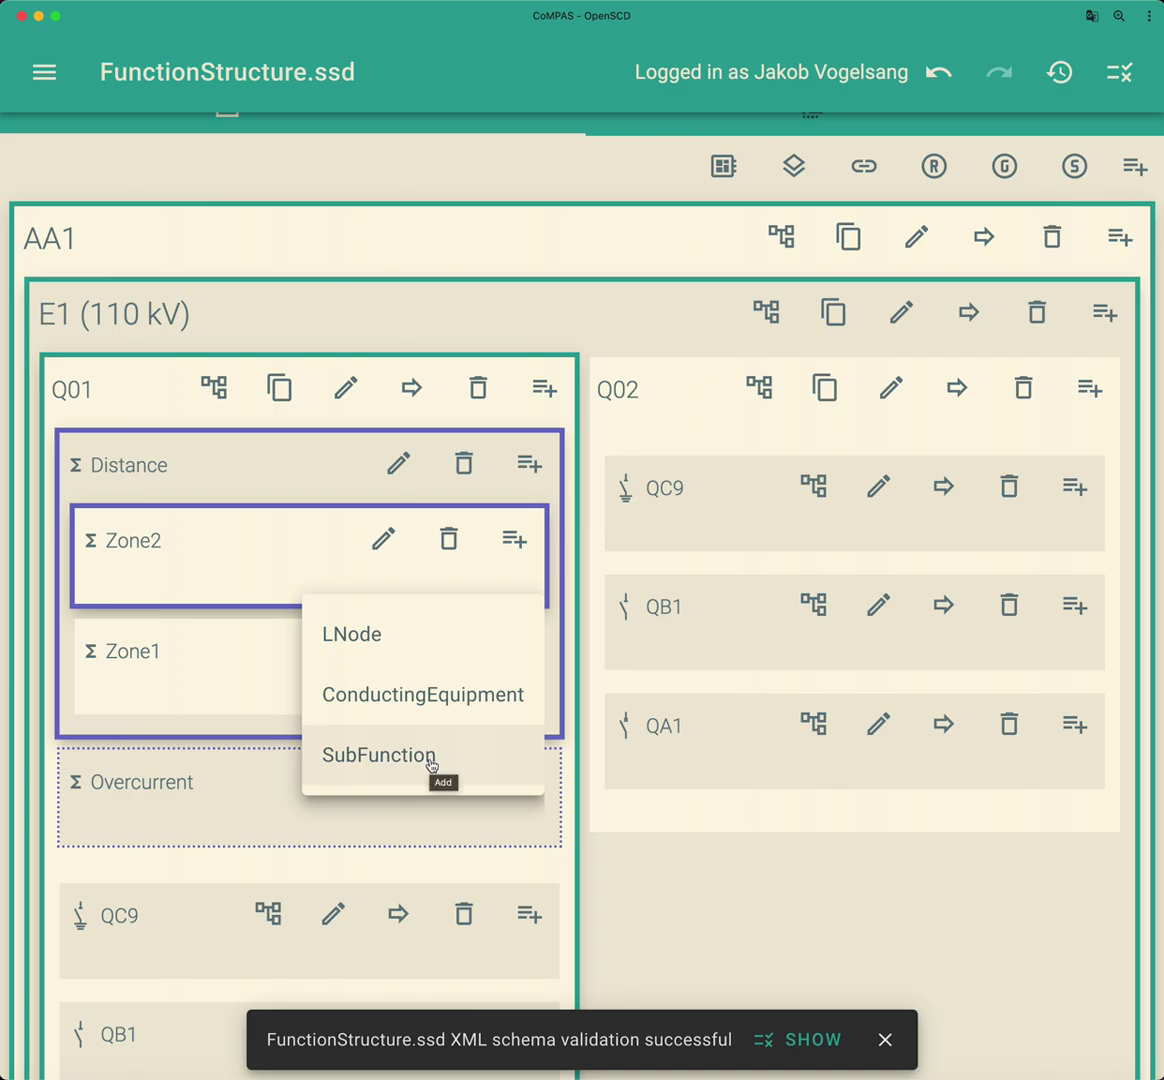
click(177, 662)
click(207, 462)
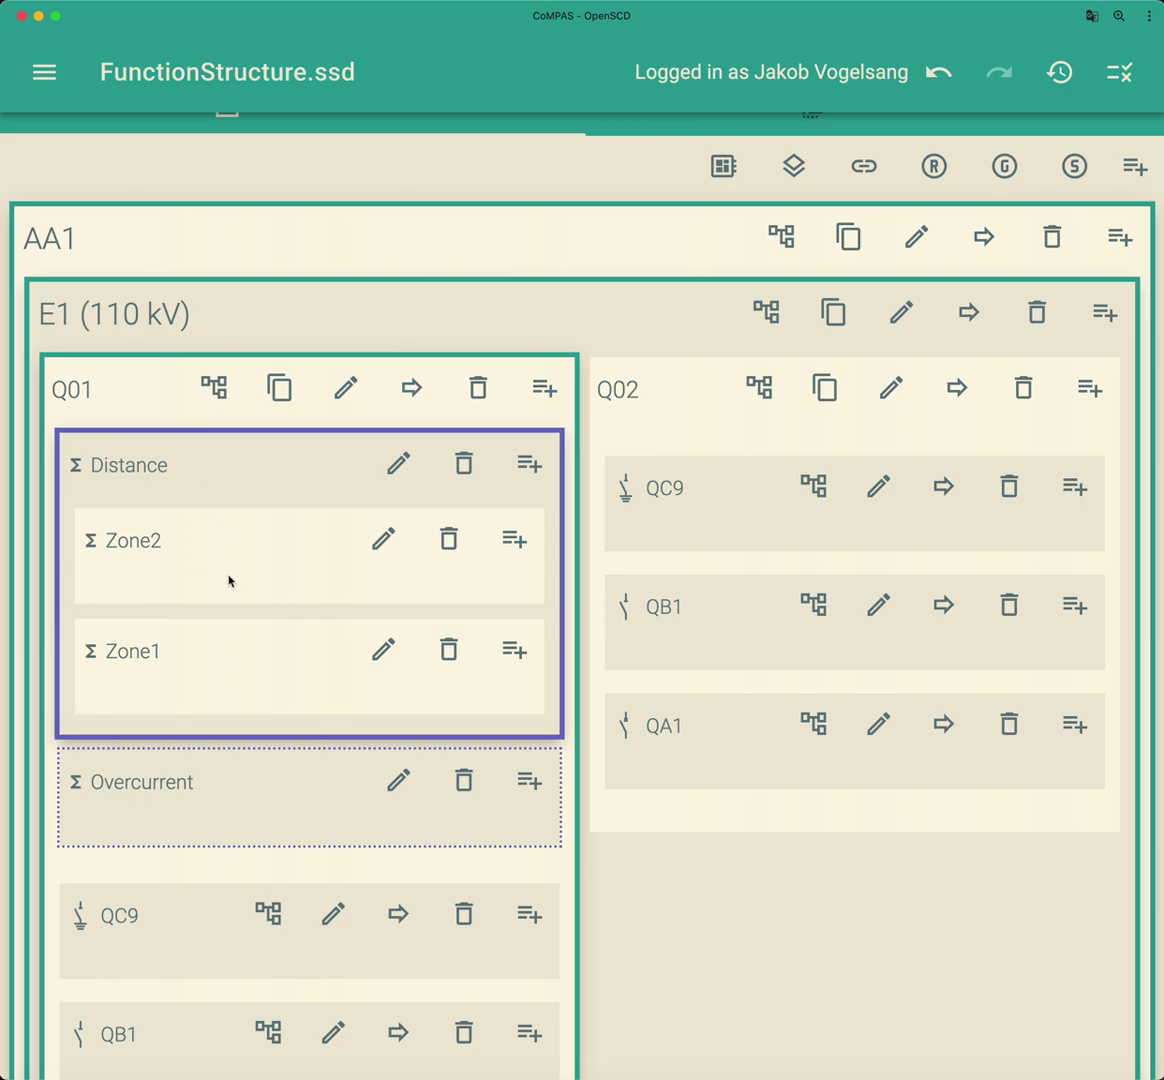
Add an EqFunction named EarthSwitch to the conducting equipment QC9 in bay Q01 of E1.
scroll(230, 580, down, 3)
scroll(230, 580, down, 2)
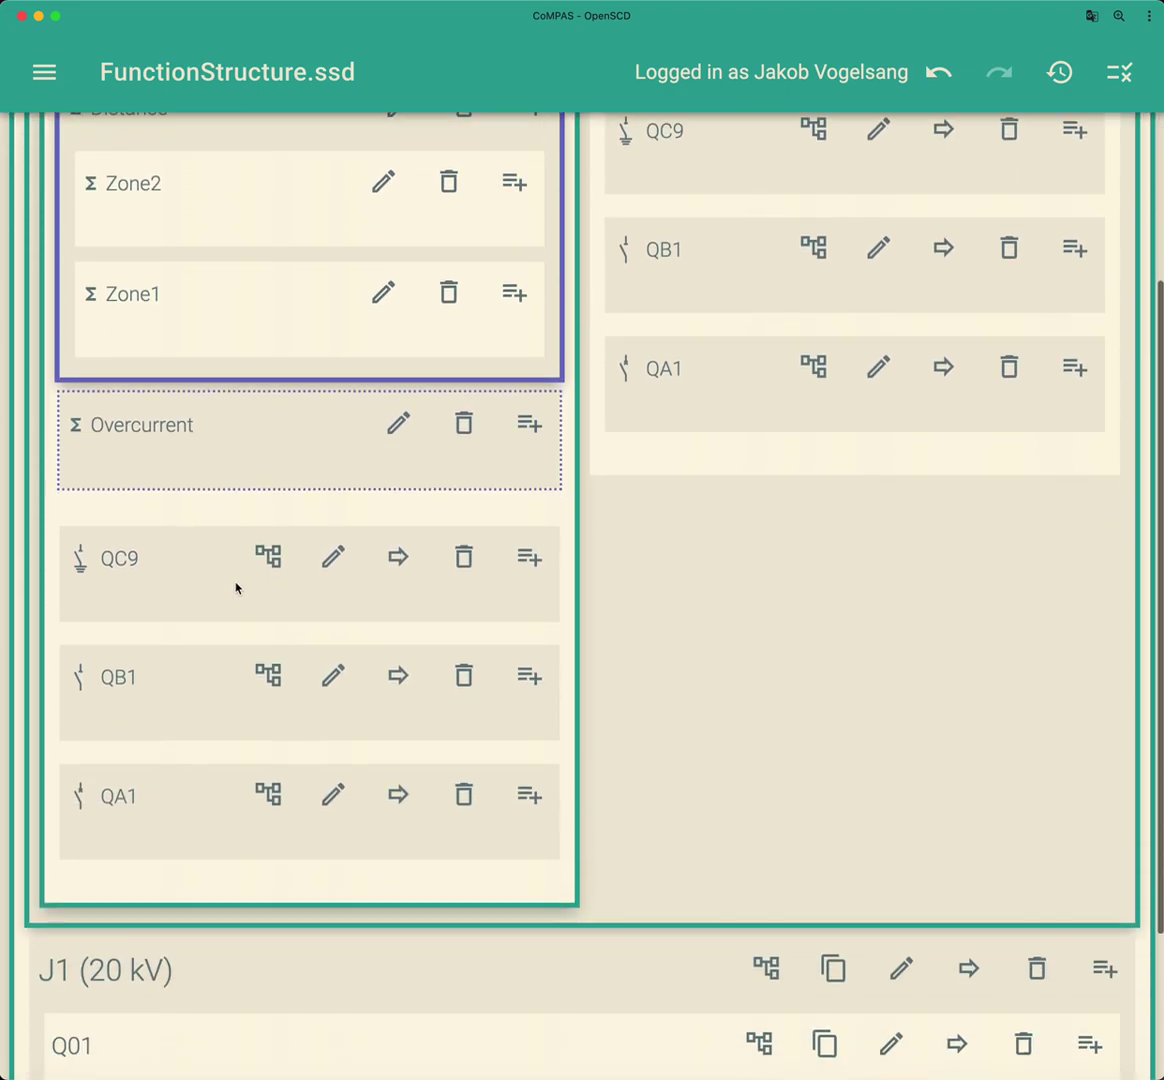
click(530, 560)
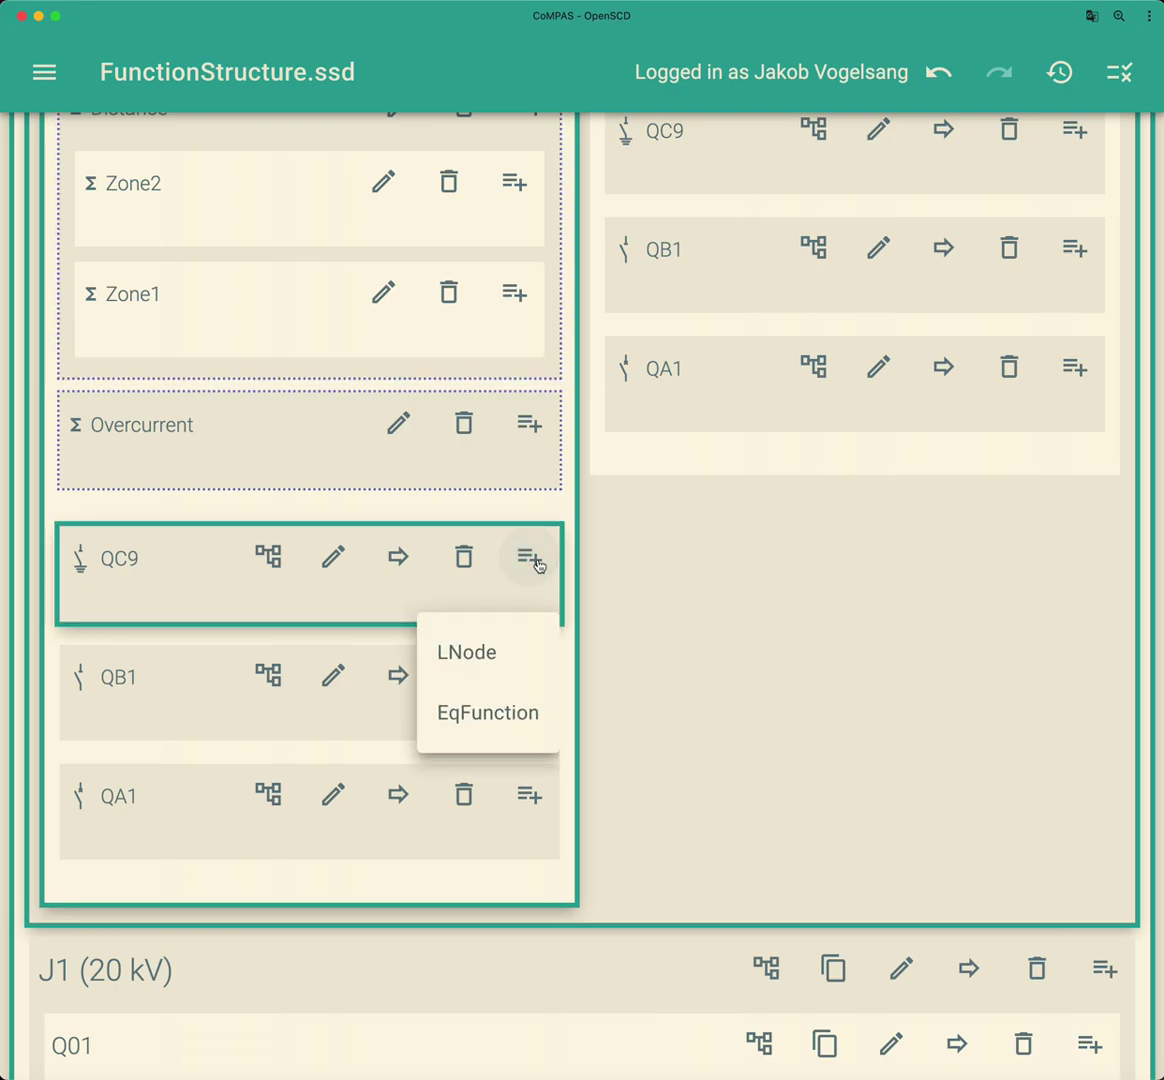
click(503, 716)
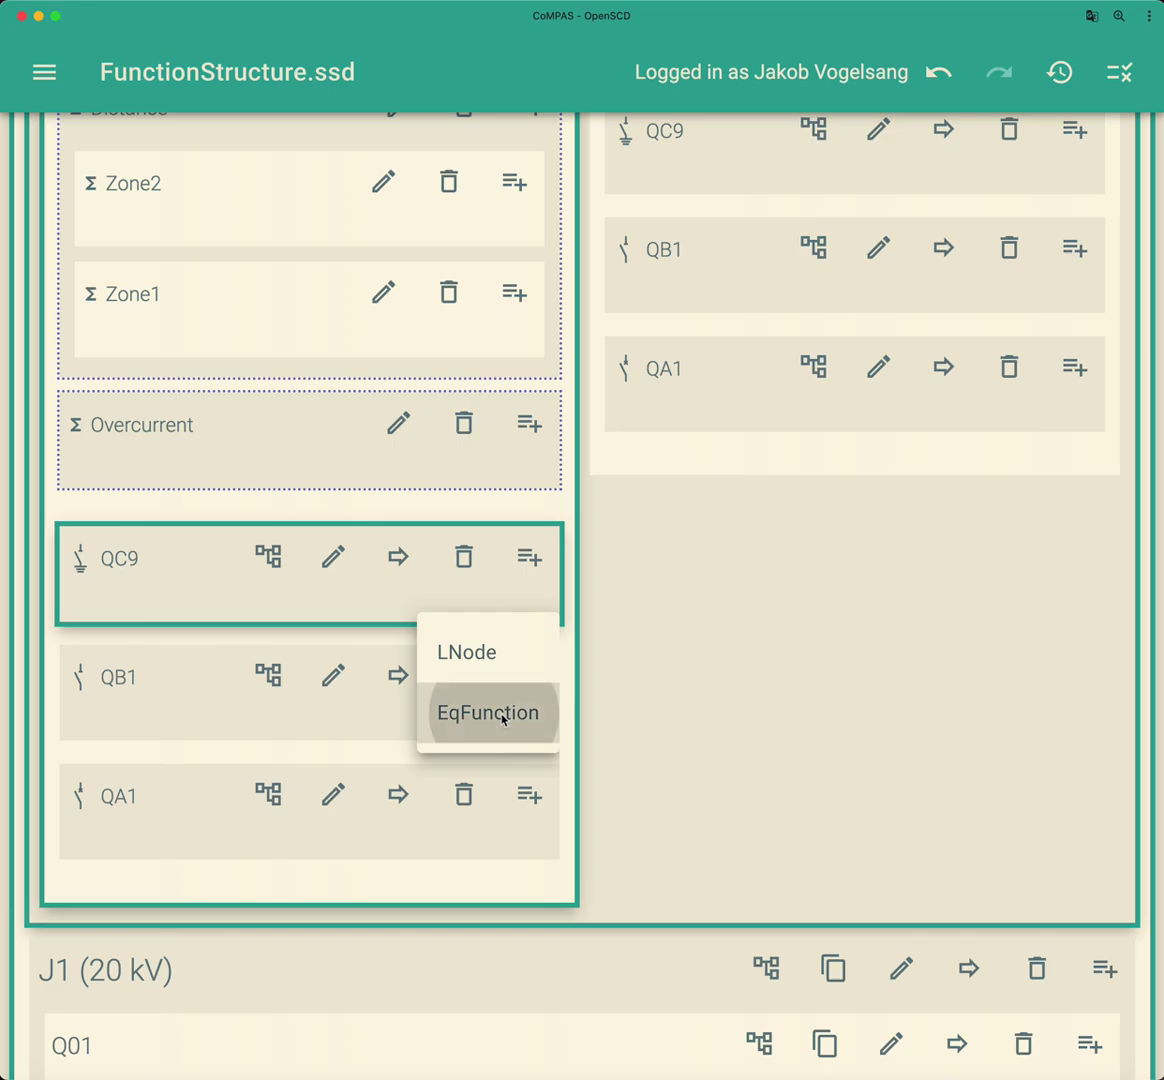
text(Dis)
key(BackSpace)
key(BackSpace)
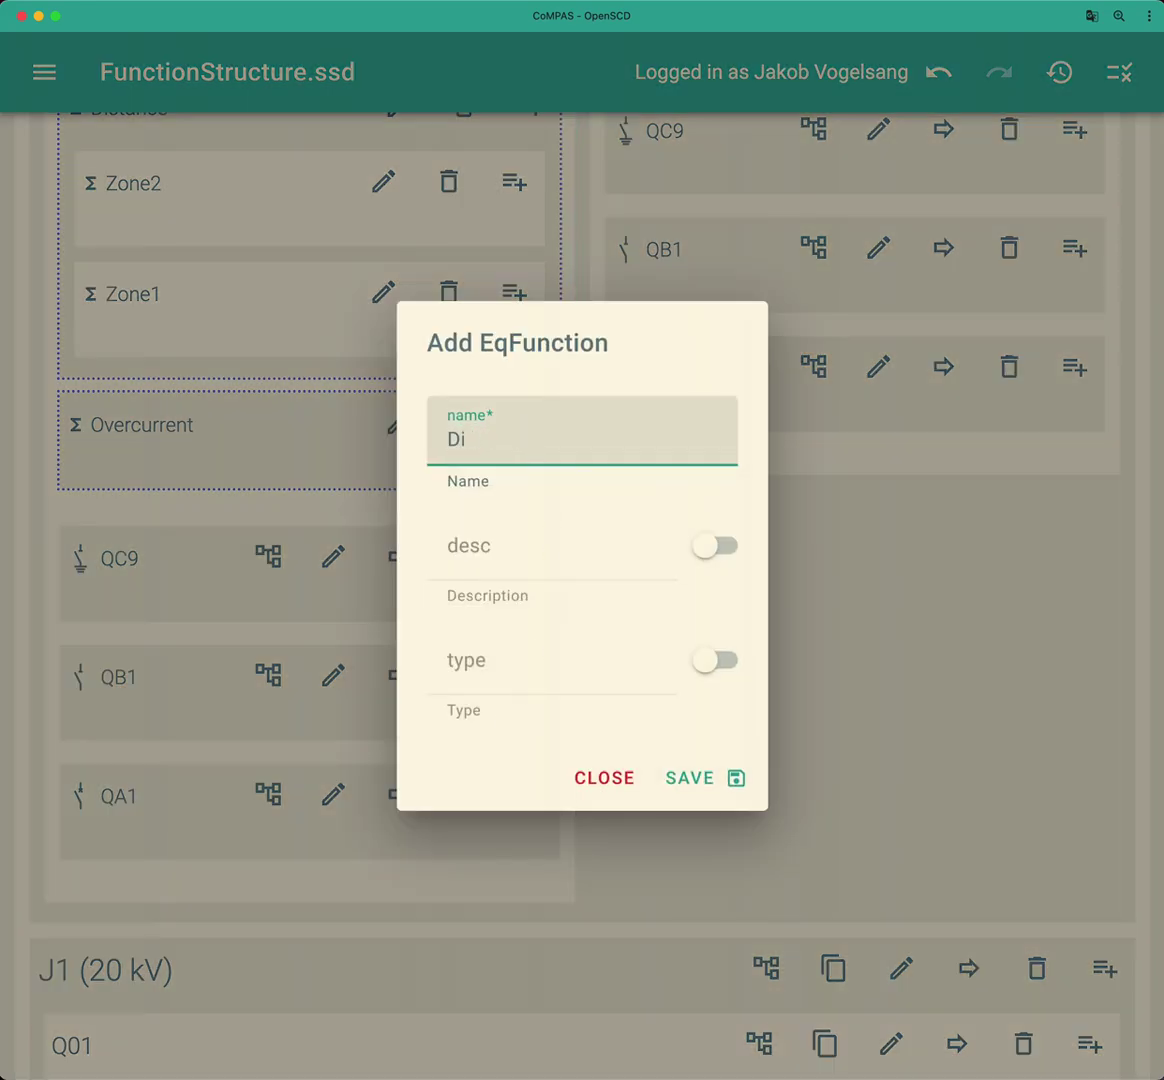
text(EarthSwitch)
key(Return)
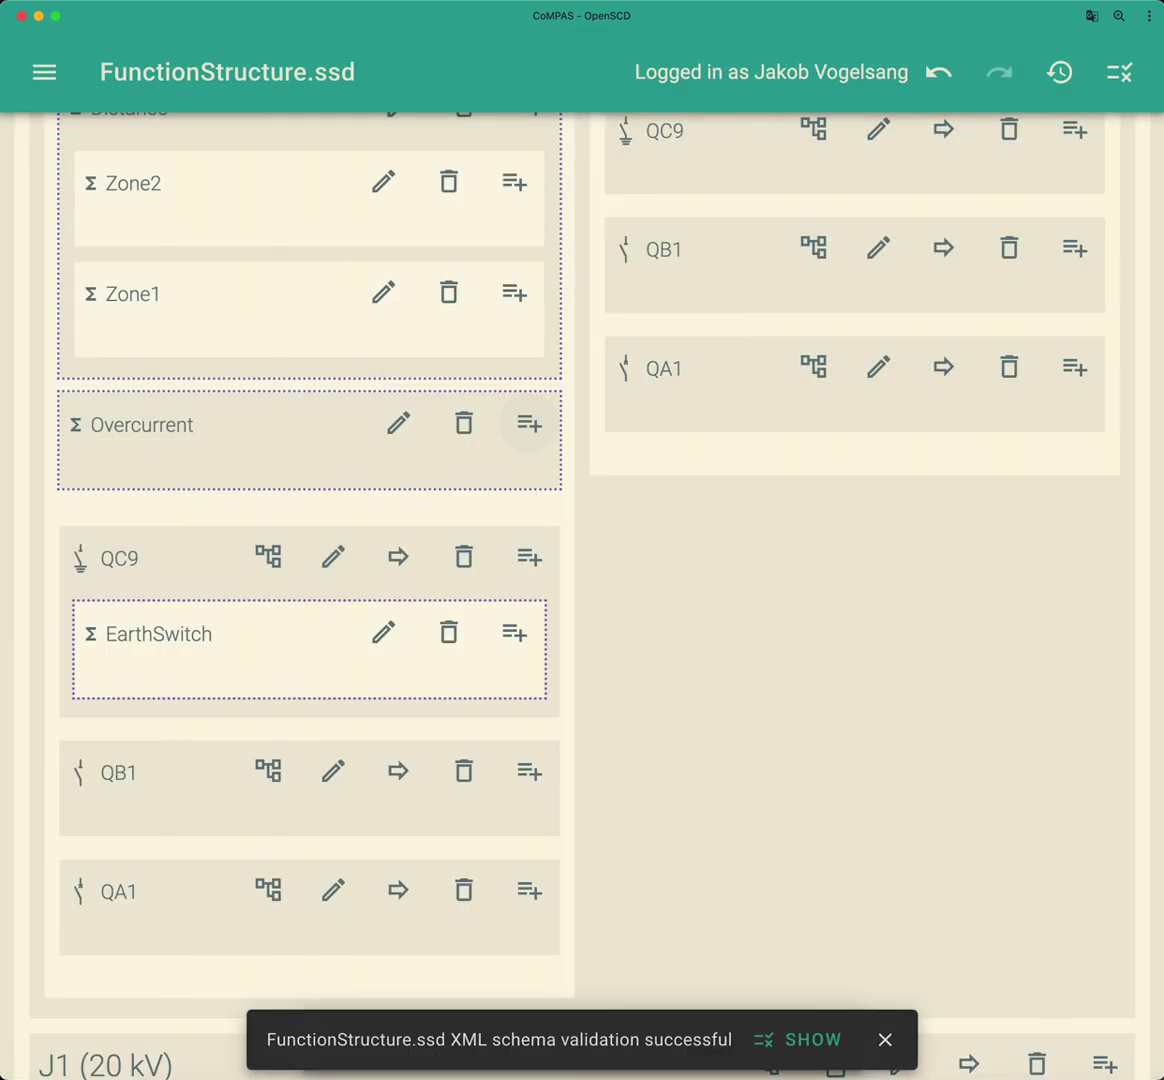
Add an EqSubFunction named Interlocking to the EarthSwitch function of QC9.
click(253, 634)
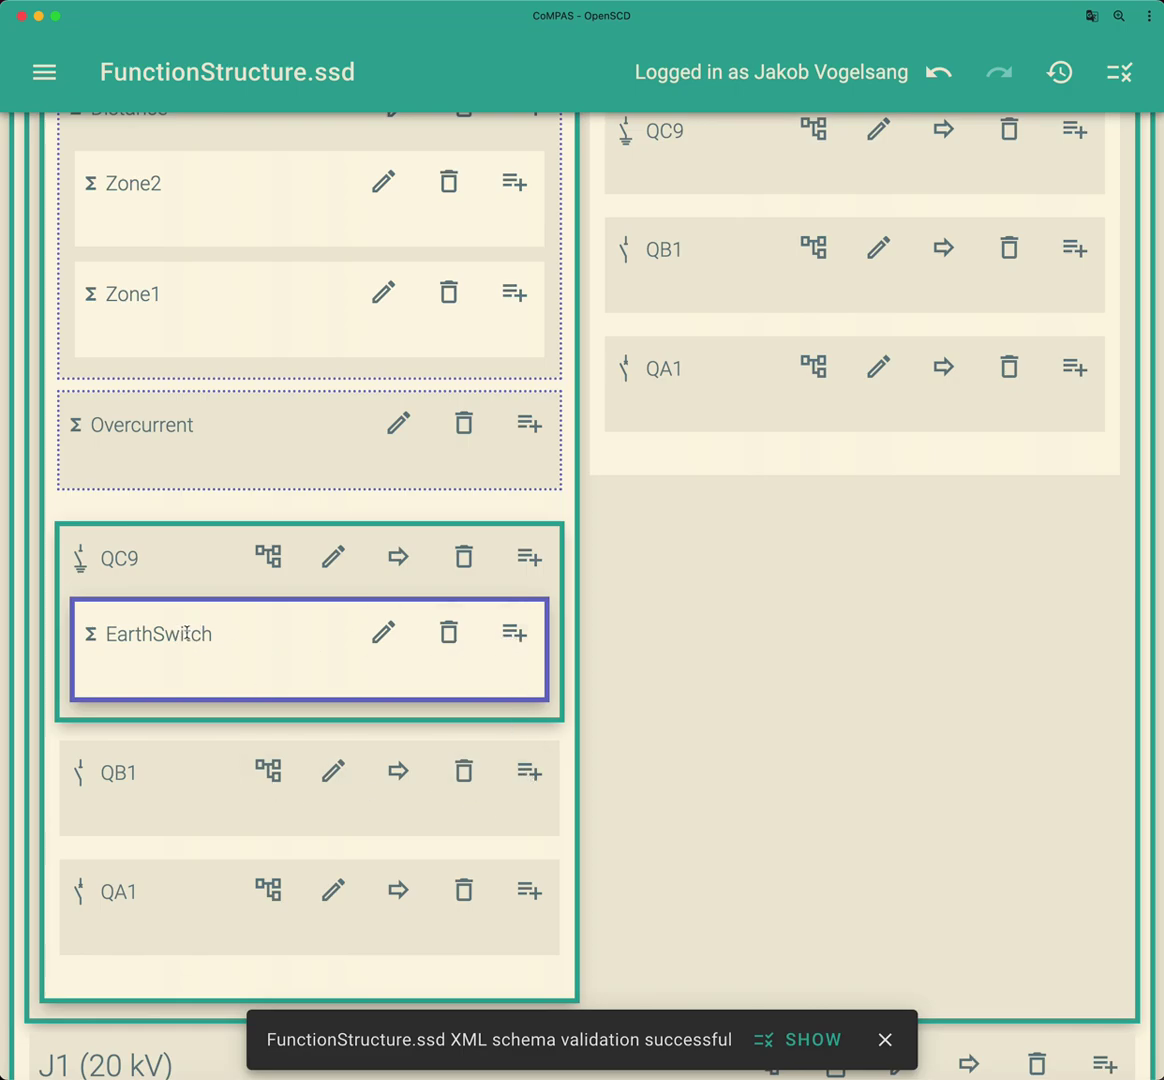
click(514, 633)
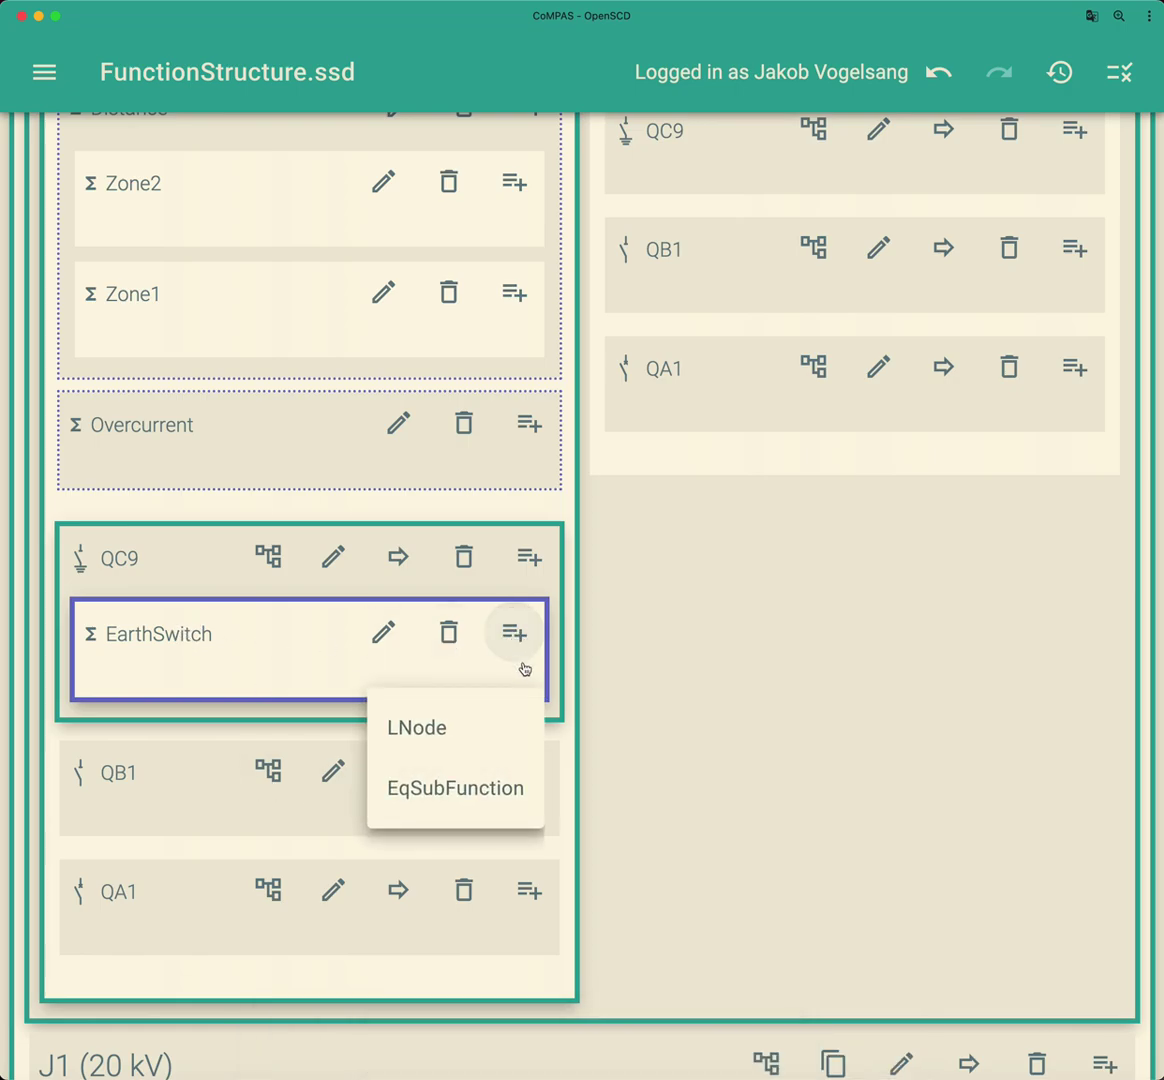
click(457, 790)
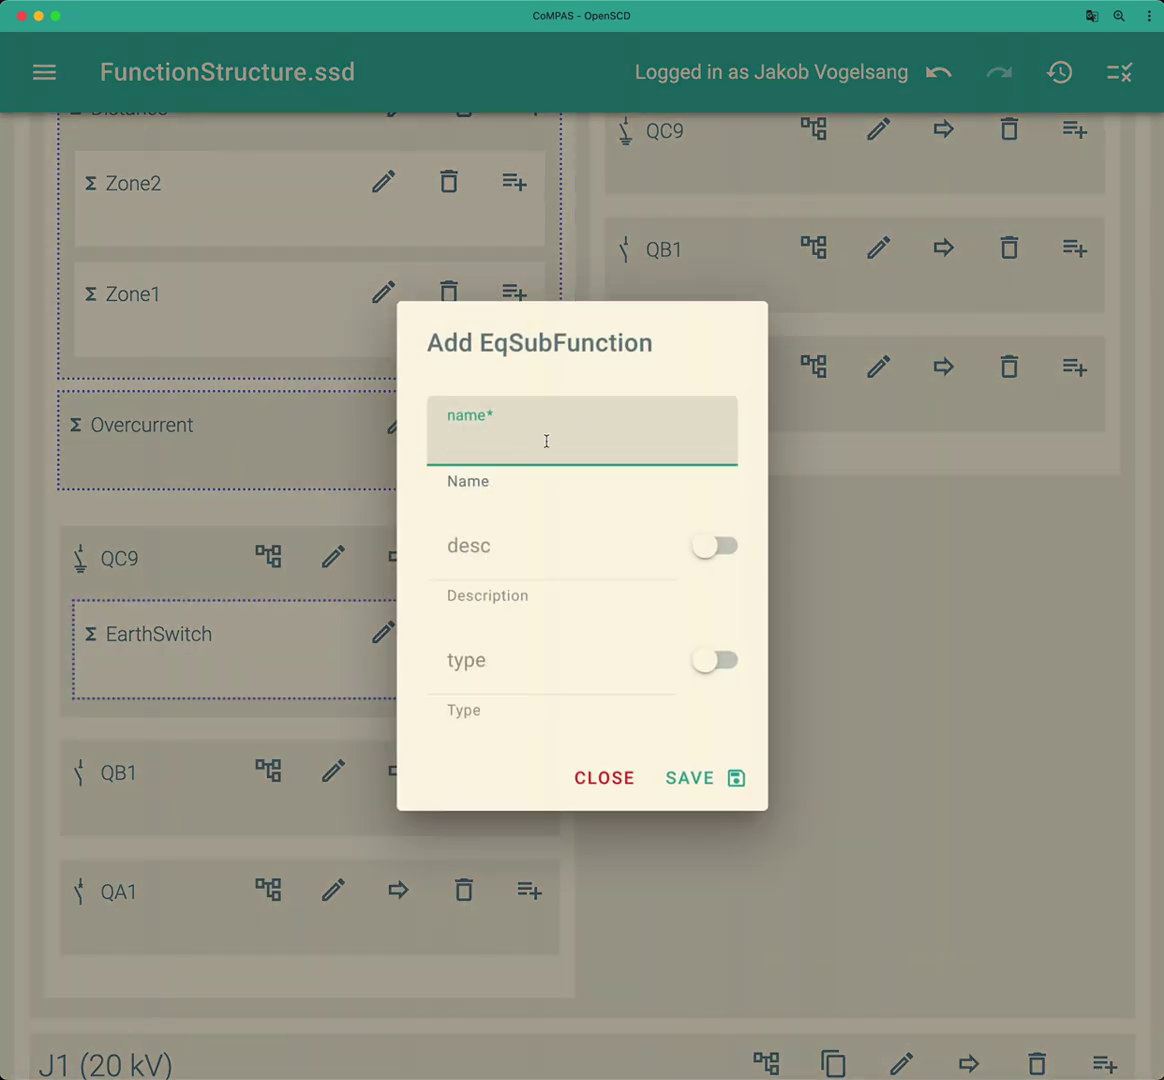
text(Interlocking)
key(Return)
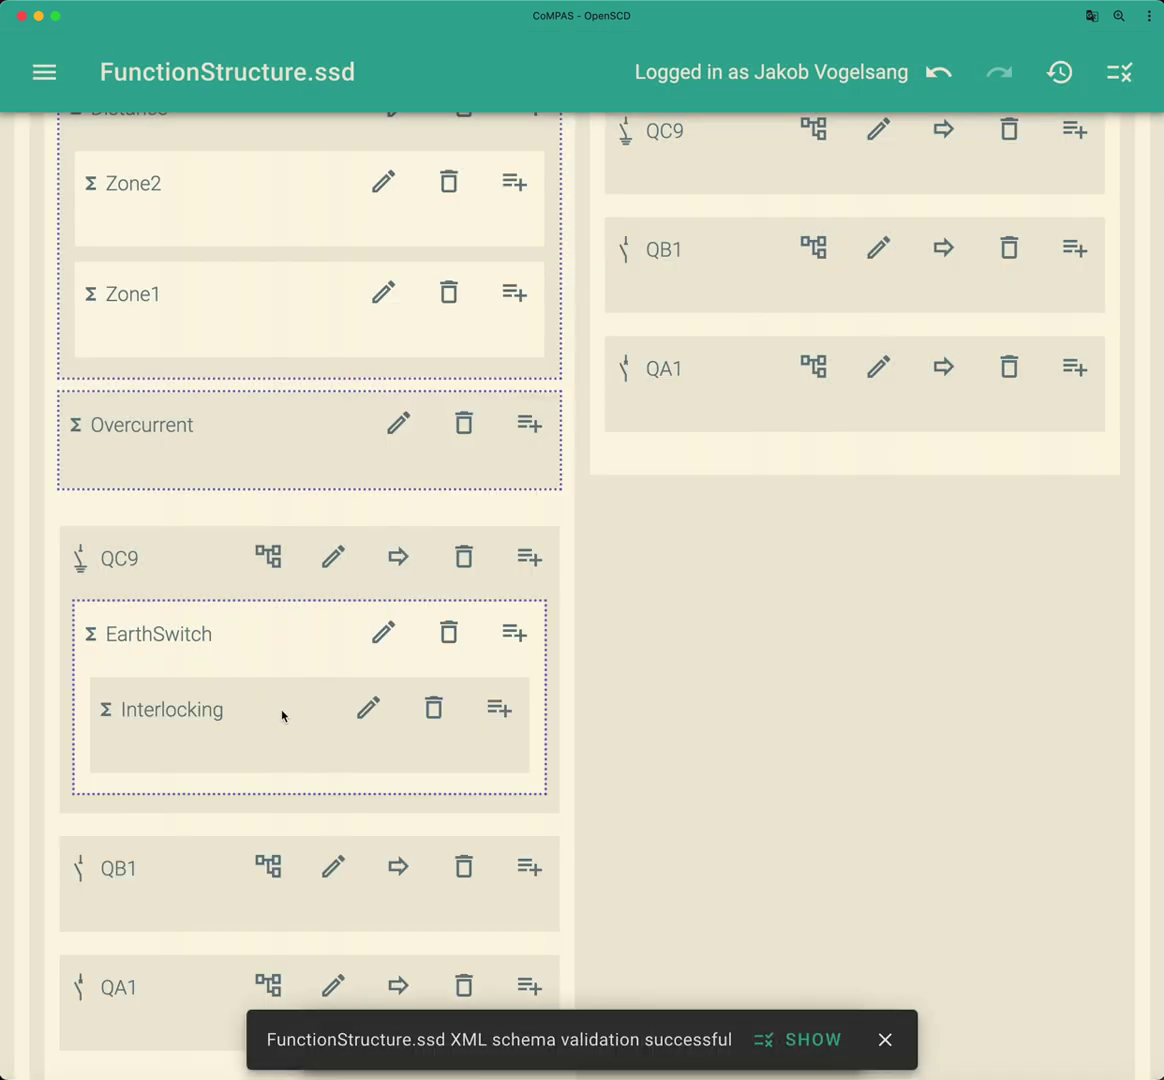
Review the Interlocking and EarthSwitch functions of QC9 and view the Distance function's properties without changing them.
click(220, 711)
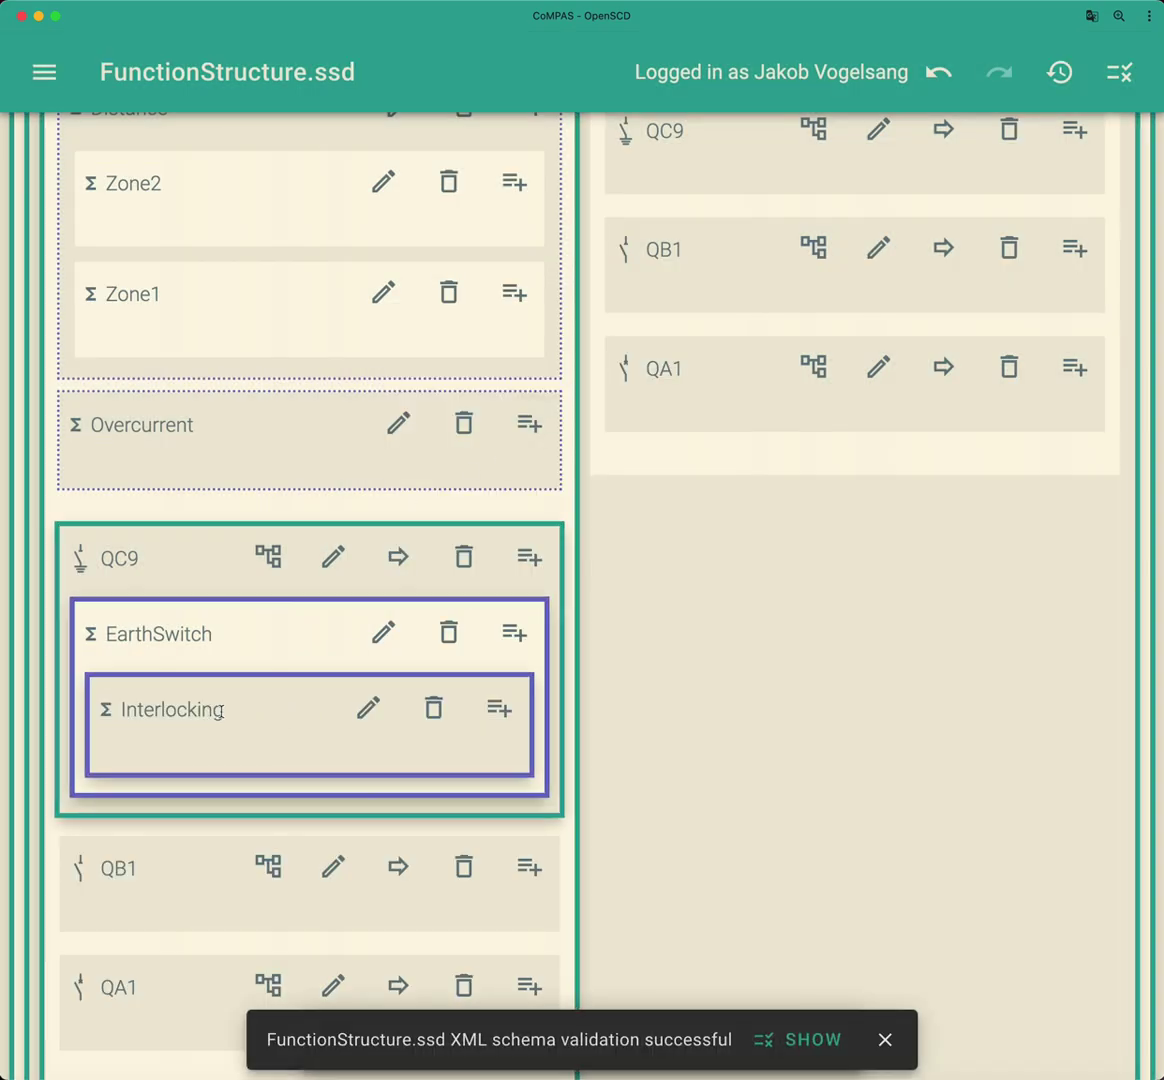
click(227, 650)
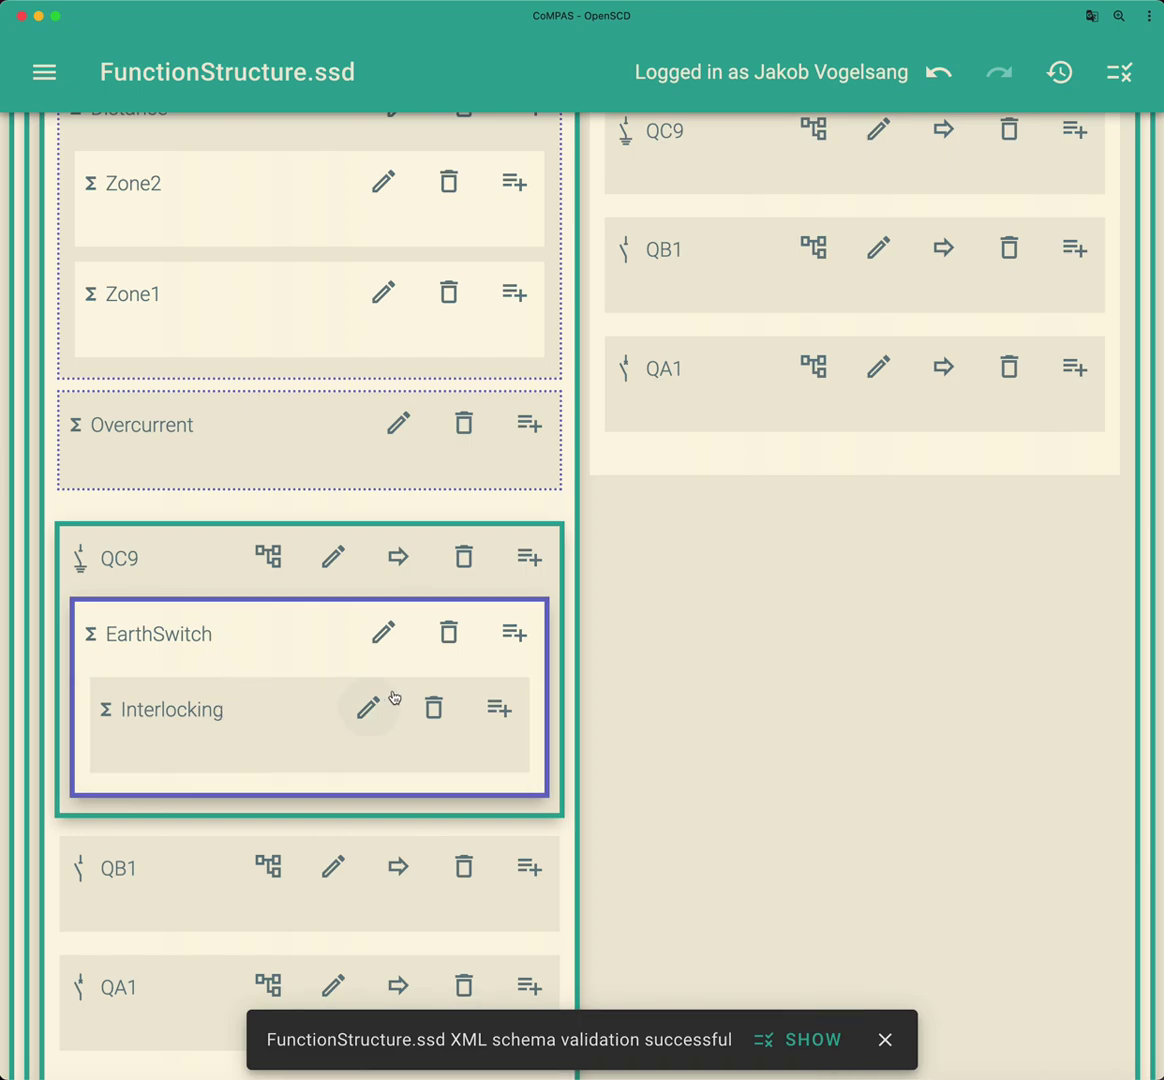
scroll(257, 631, up, 3)
scroll(257, 631, up, 1)
click(252, 494)
click(393, 410)
click(612, 784)
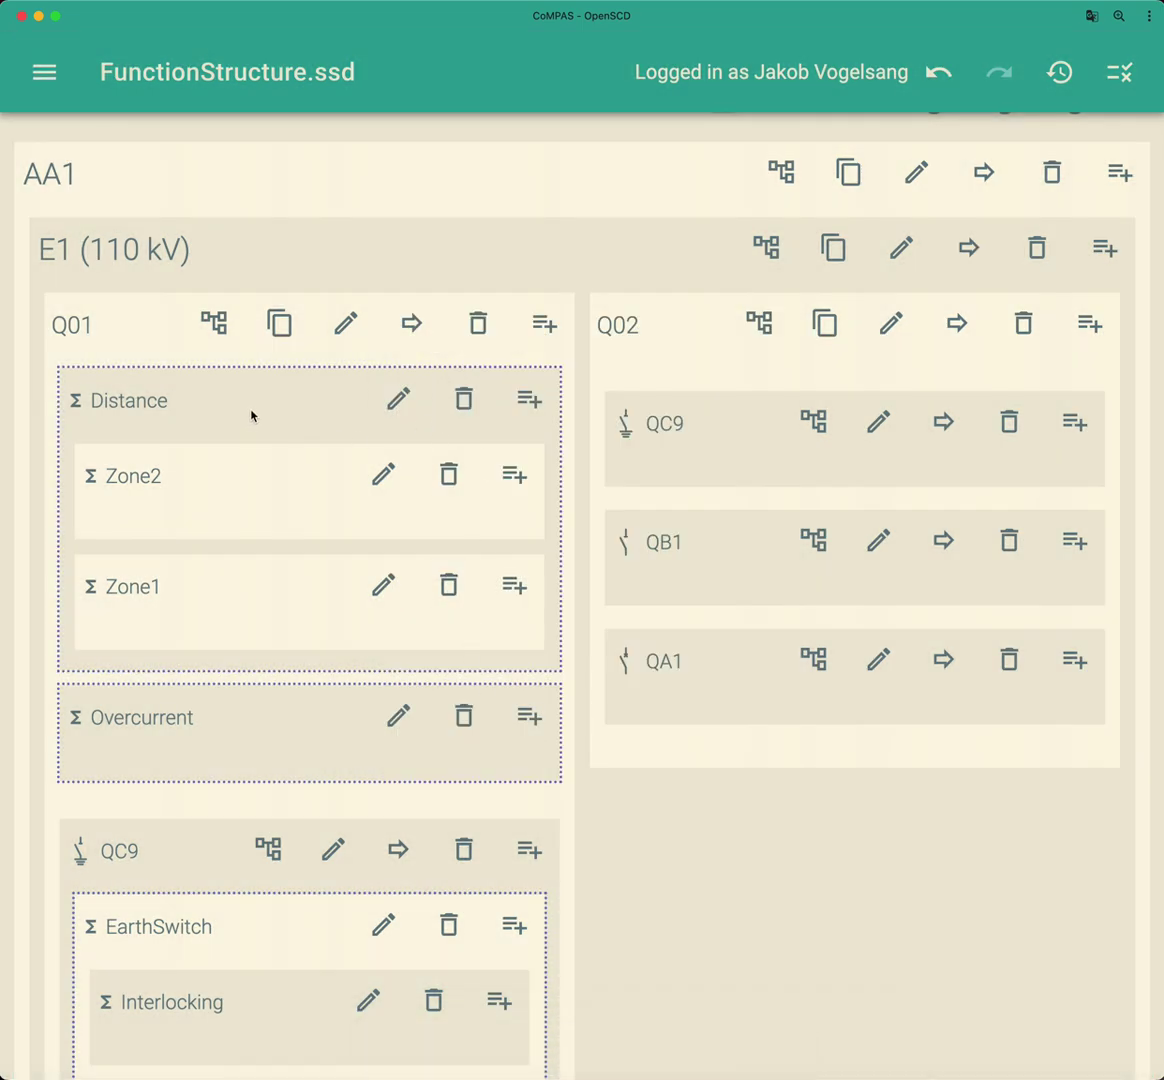
Examine the Distance function and its Zone1 and Zone2 subfunctions in bay Q01, along with QC9's EarthSwitch and Interlocking functions.
click(252, 416)
click(252, 468)
click(230, 615)
scroll(229, 616, down, 2)
click(185, 740)
click(231, 841)
scroll(218, 815, down, 2)
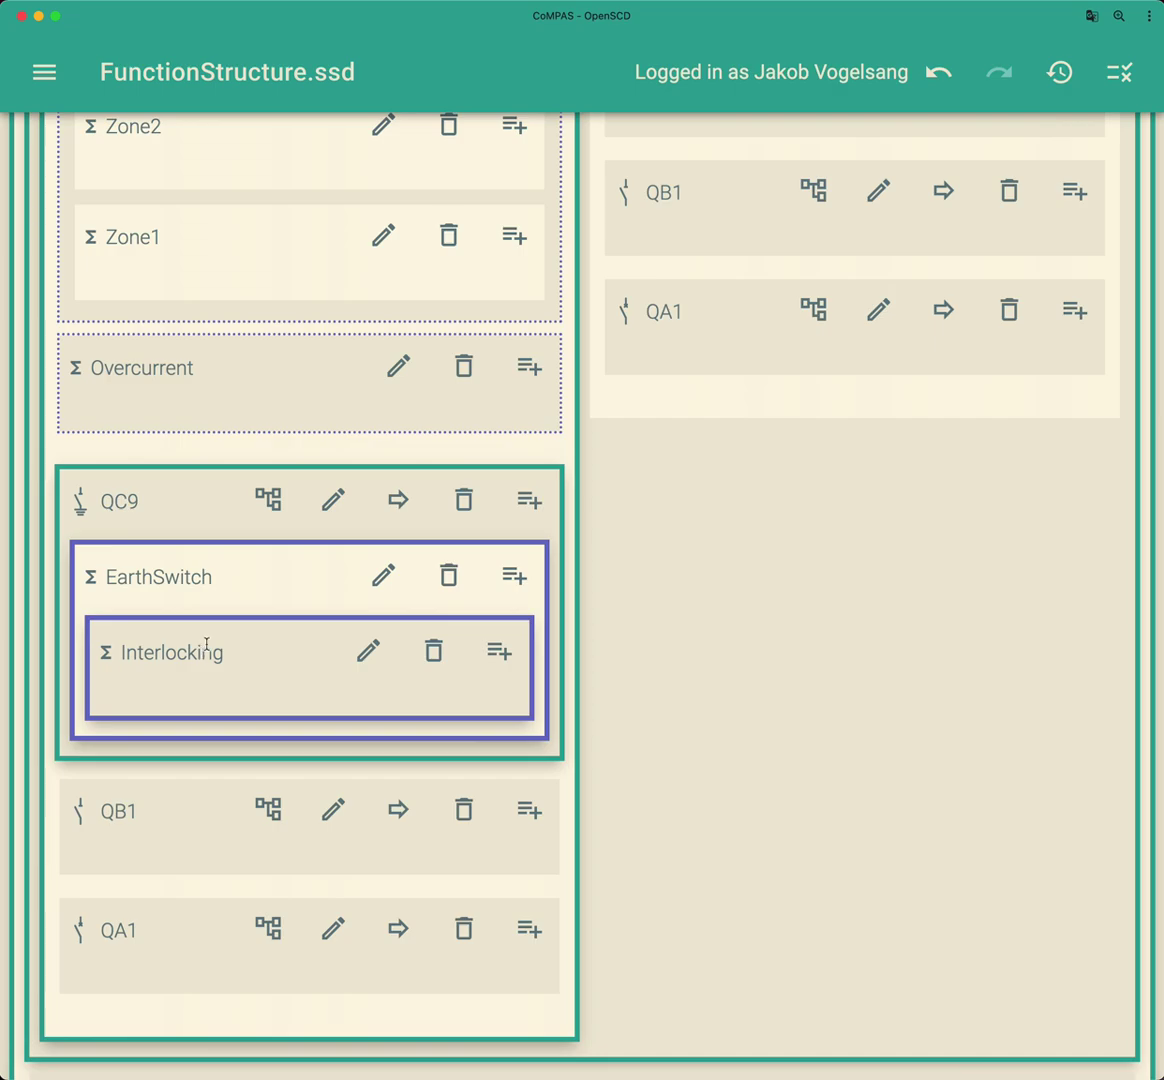
scroll(190, 620, up, 5)
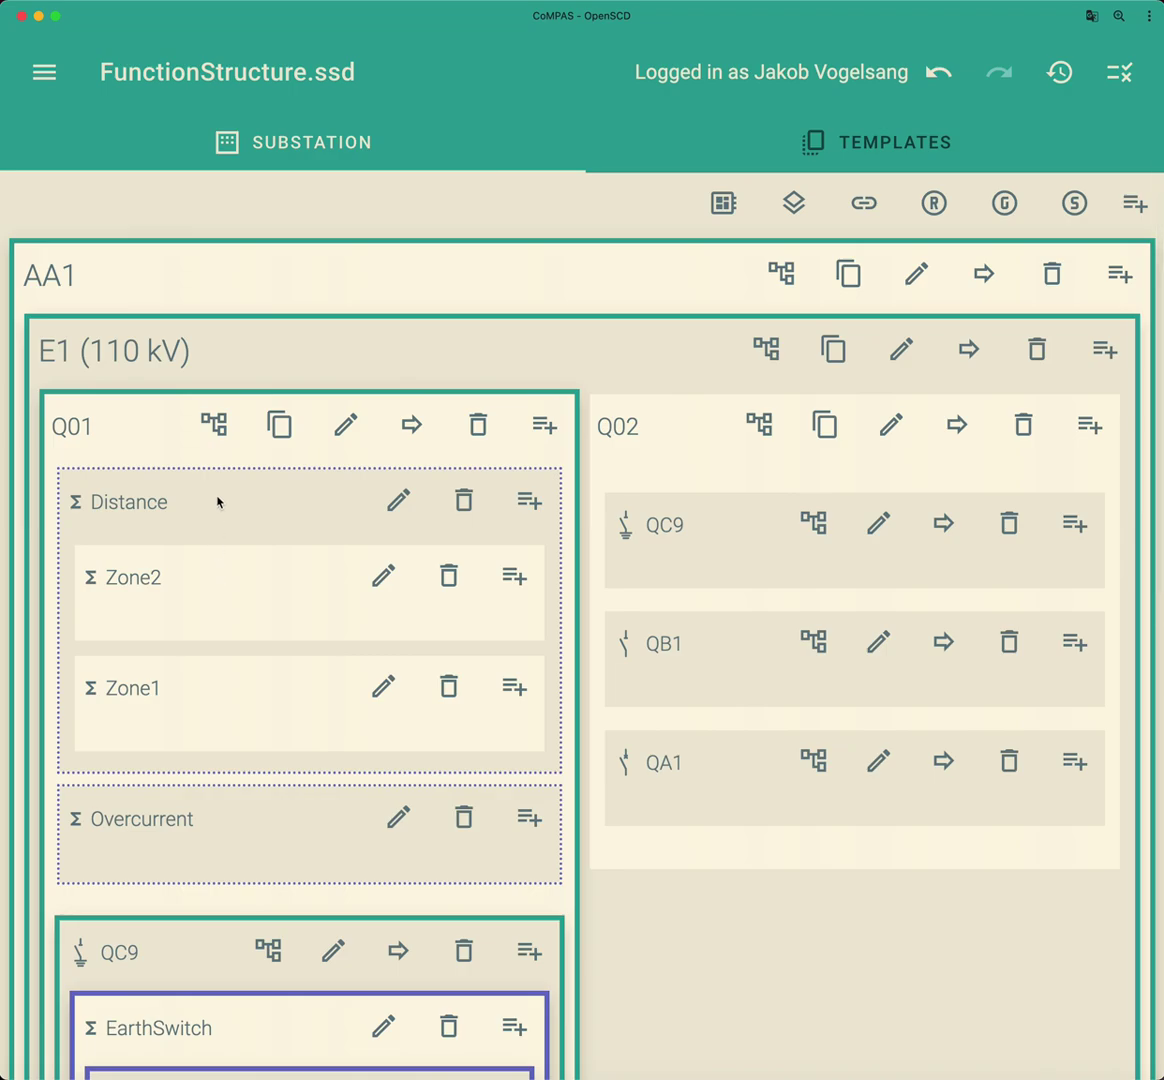
click(218, 502)
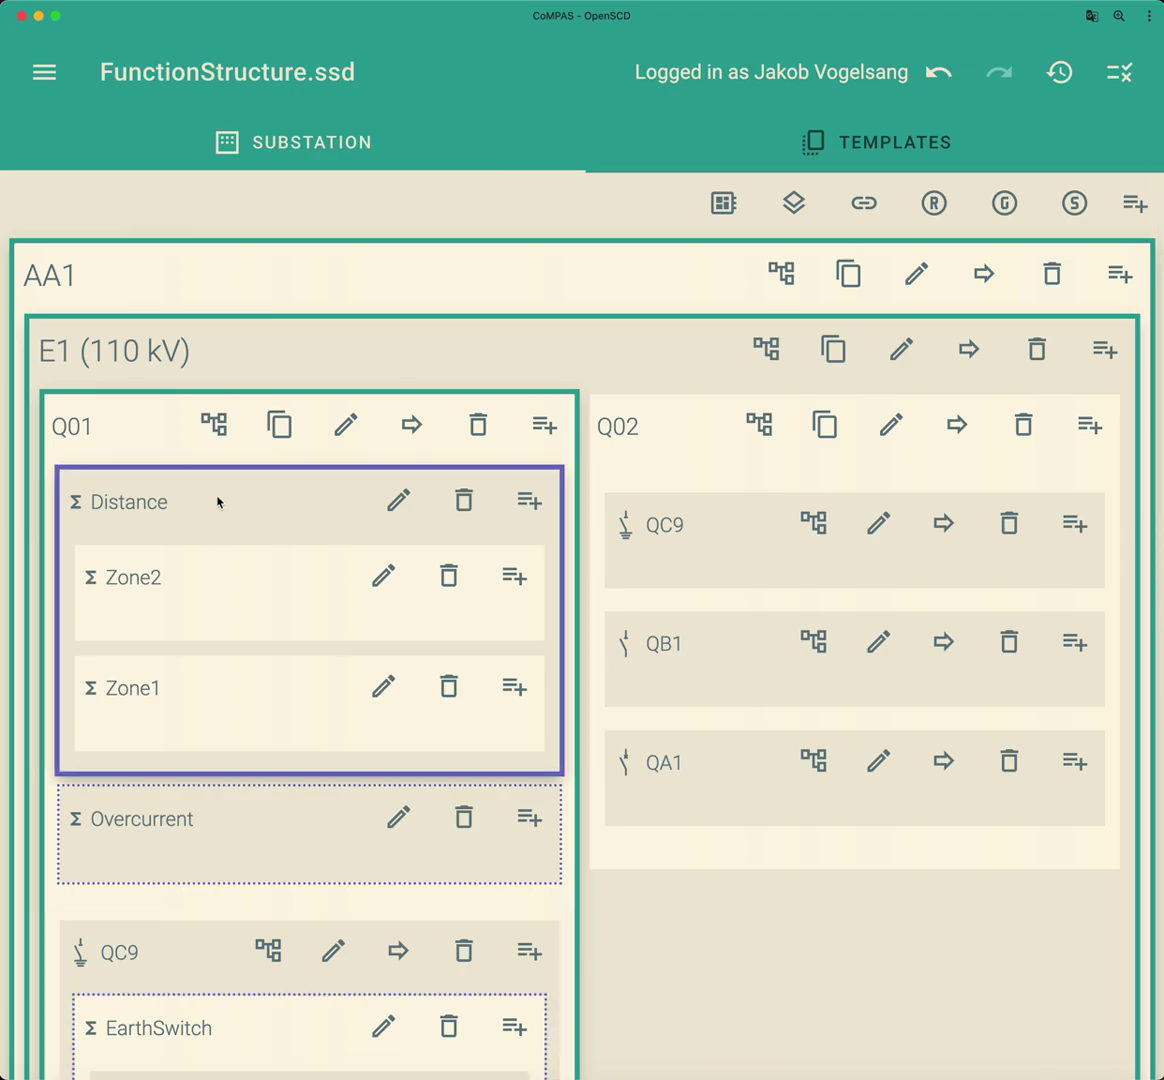
click(233, 584)
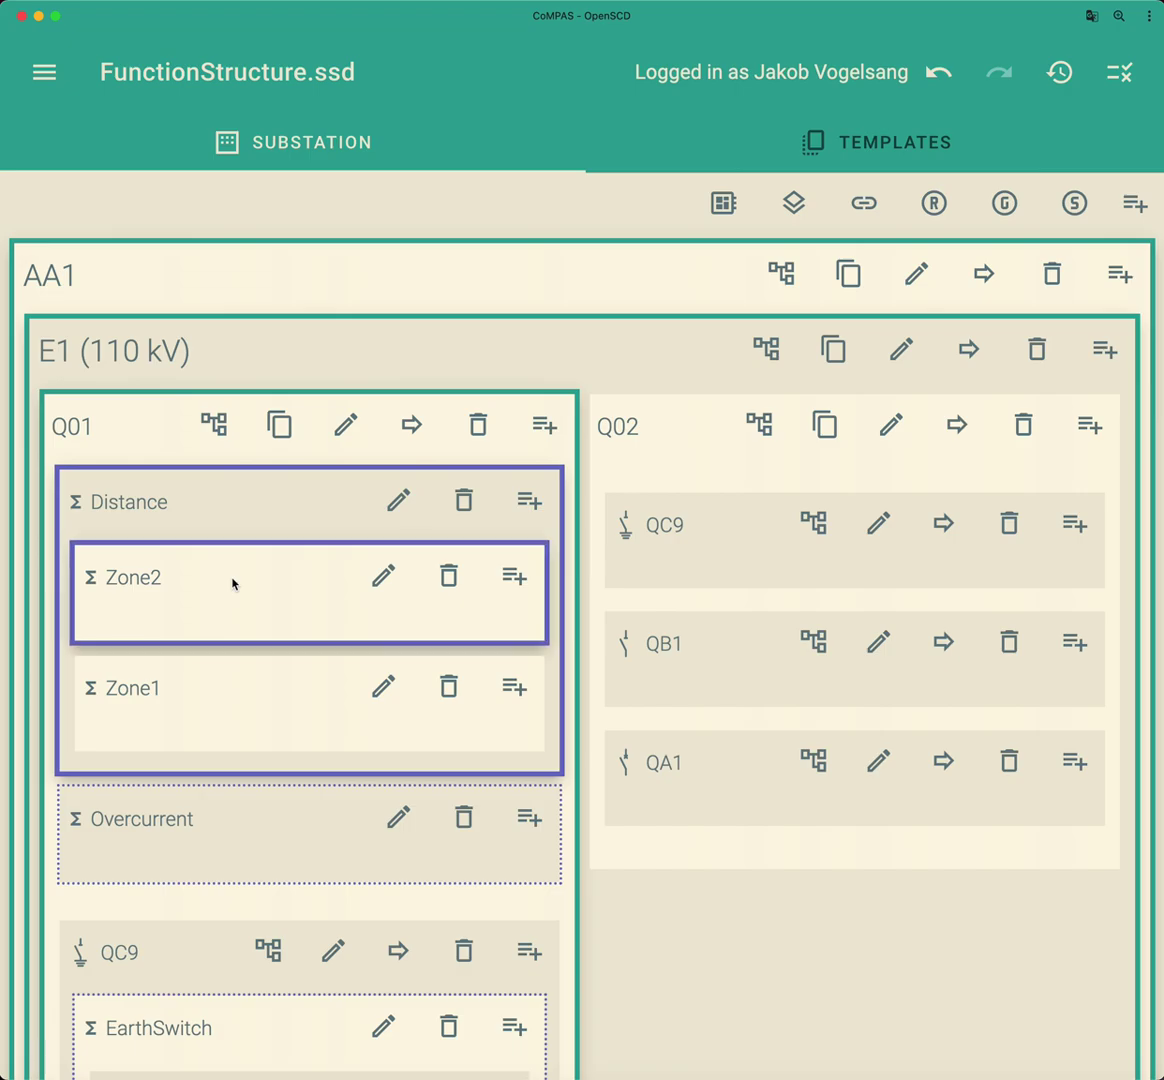
click(230, 678)
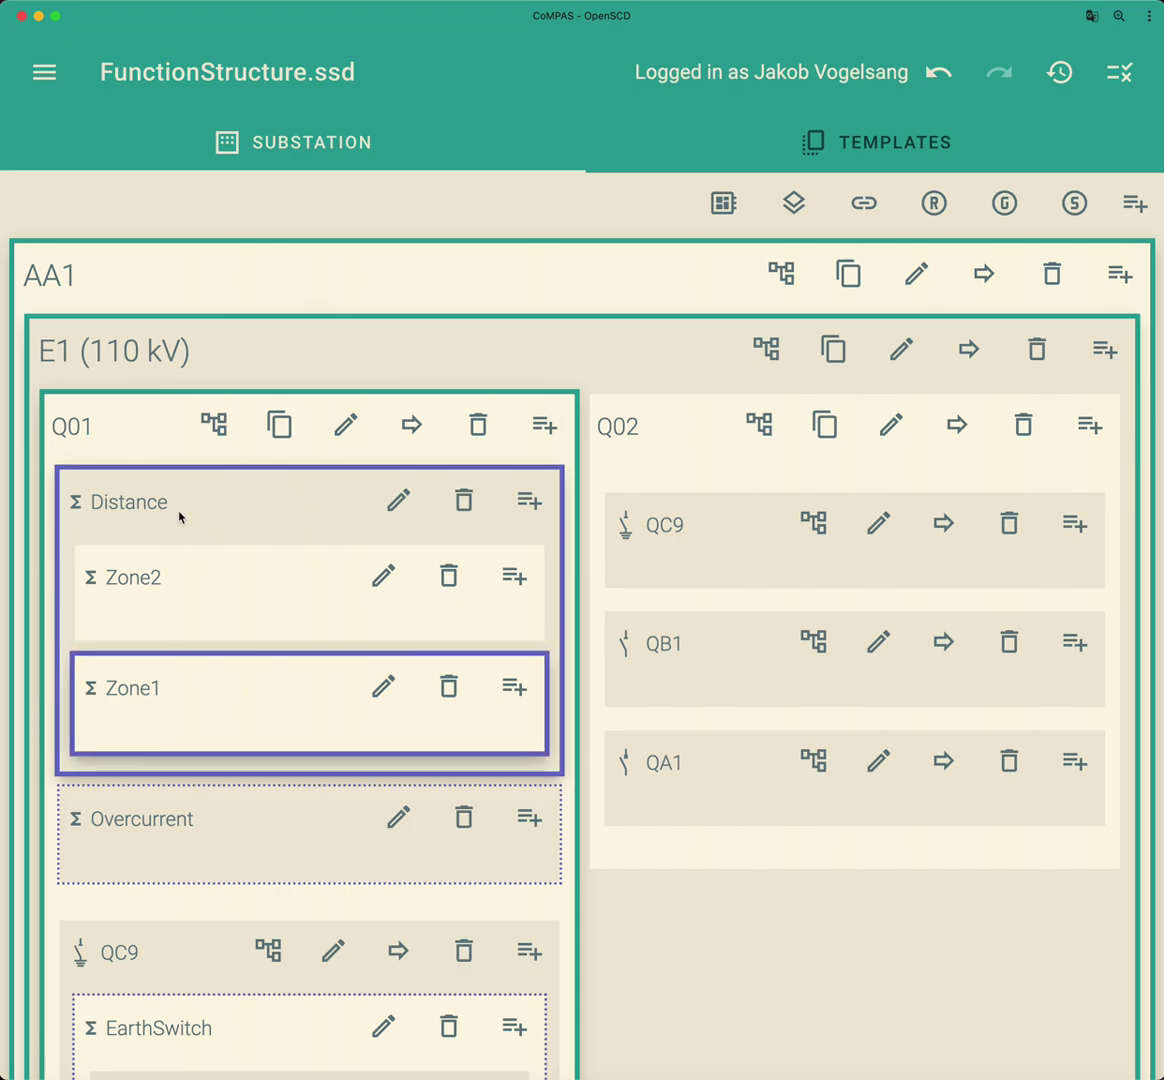
click(76, 501)
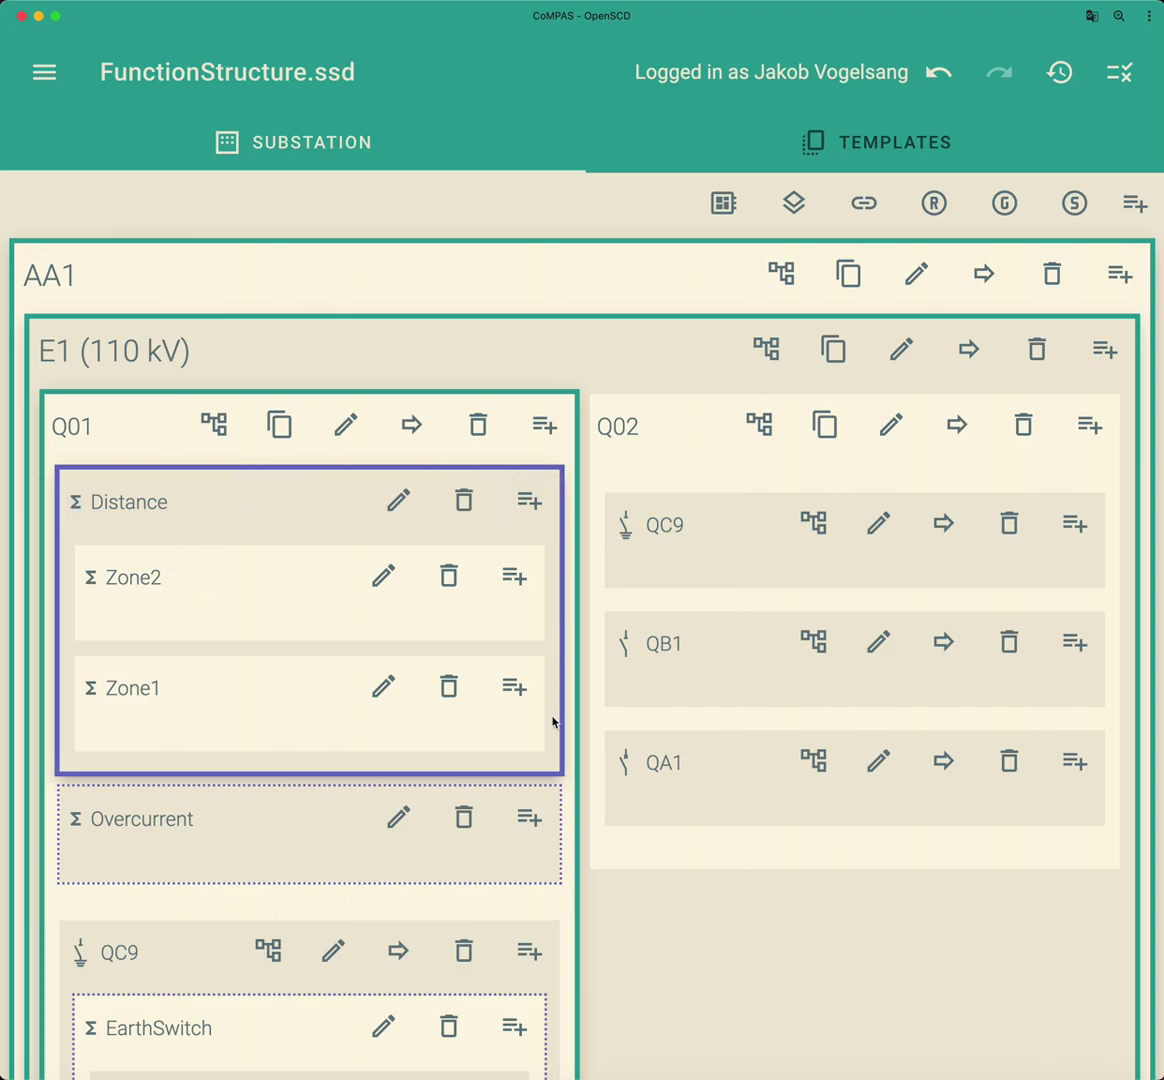
click(340, 910)
scroll(258, 930, down, 5)
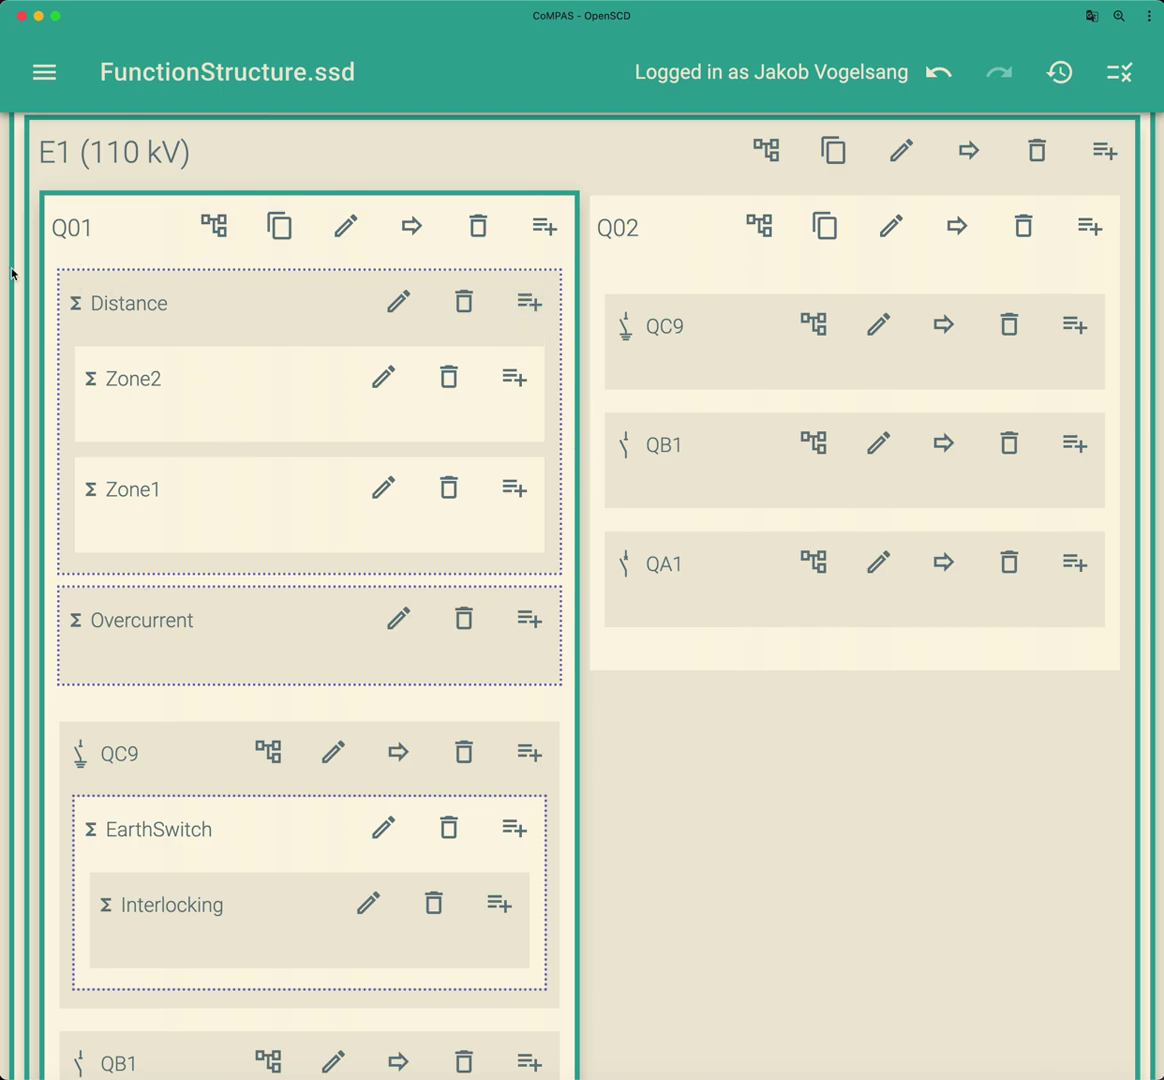
Compare the Overcurrent function with QC9's nested Interlocking subfunction and the zones of the Distance function.
click(252, 604)
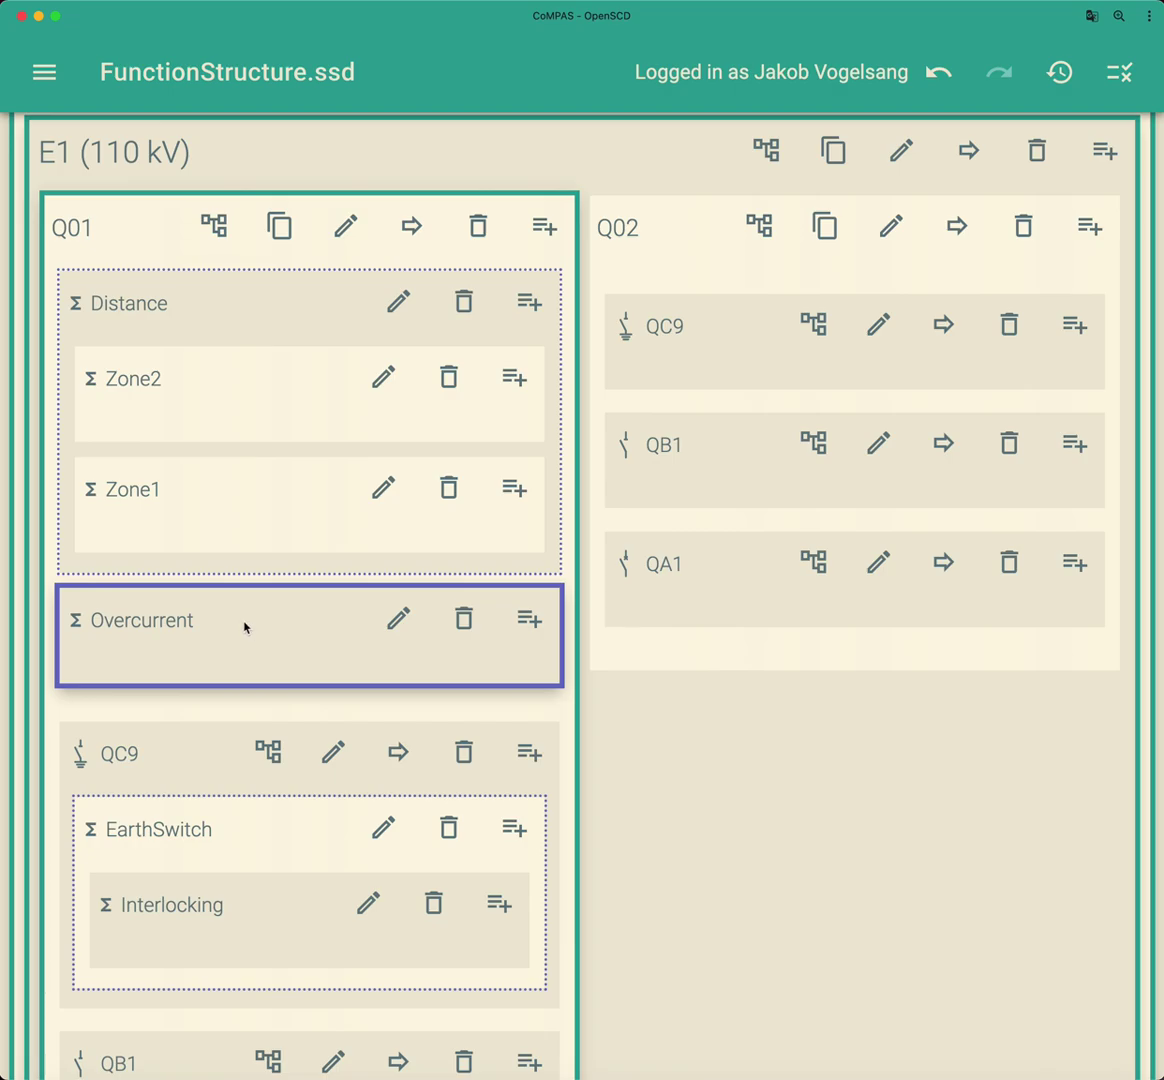
click(245, 836)
click(260, 918)
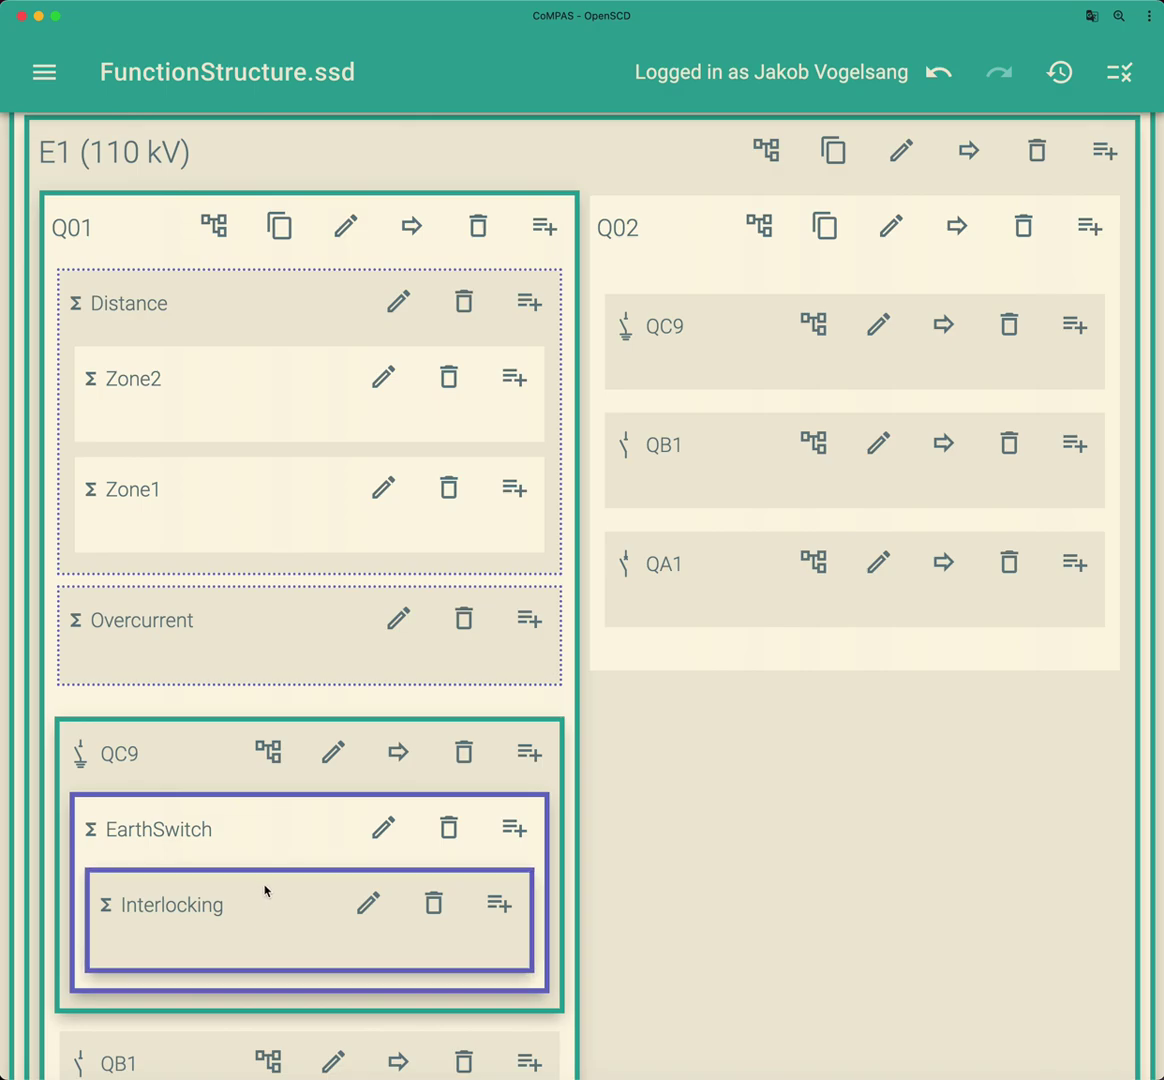
click(240, 601)
click(285, 514)
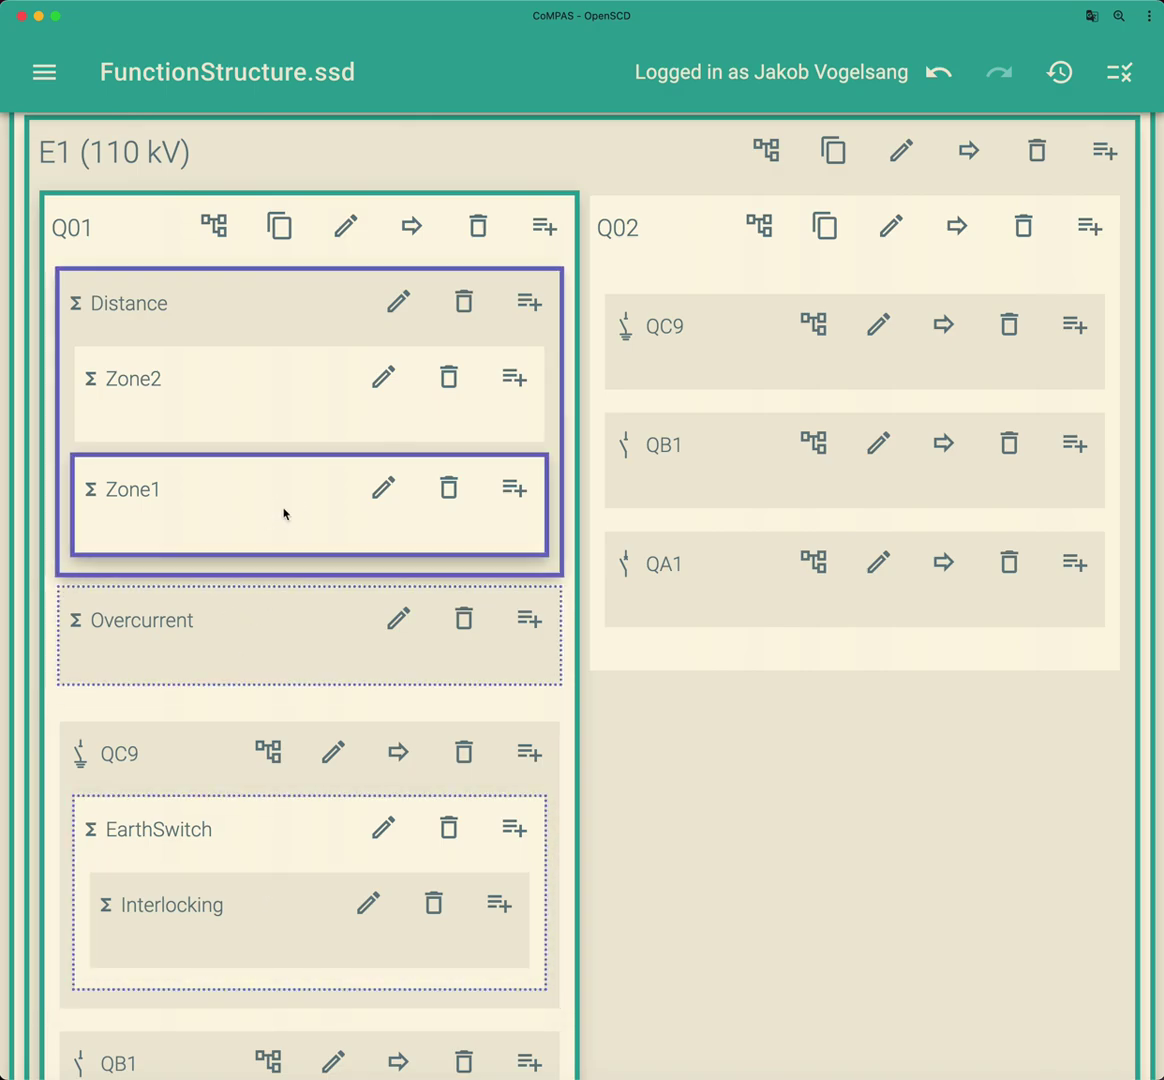
click(267, 410)
click(258, 304)
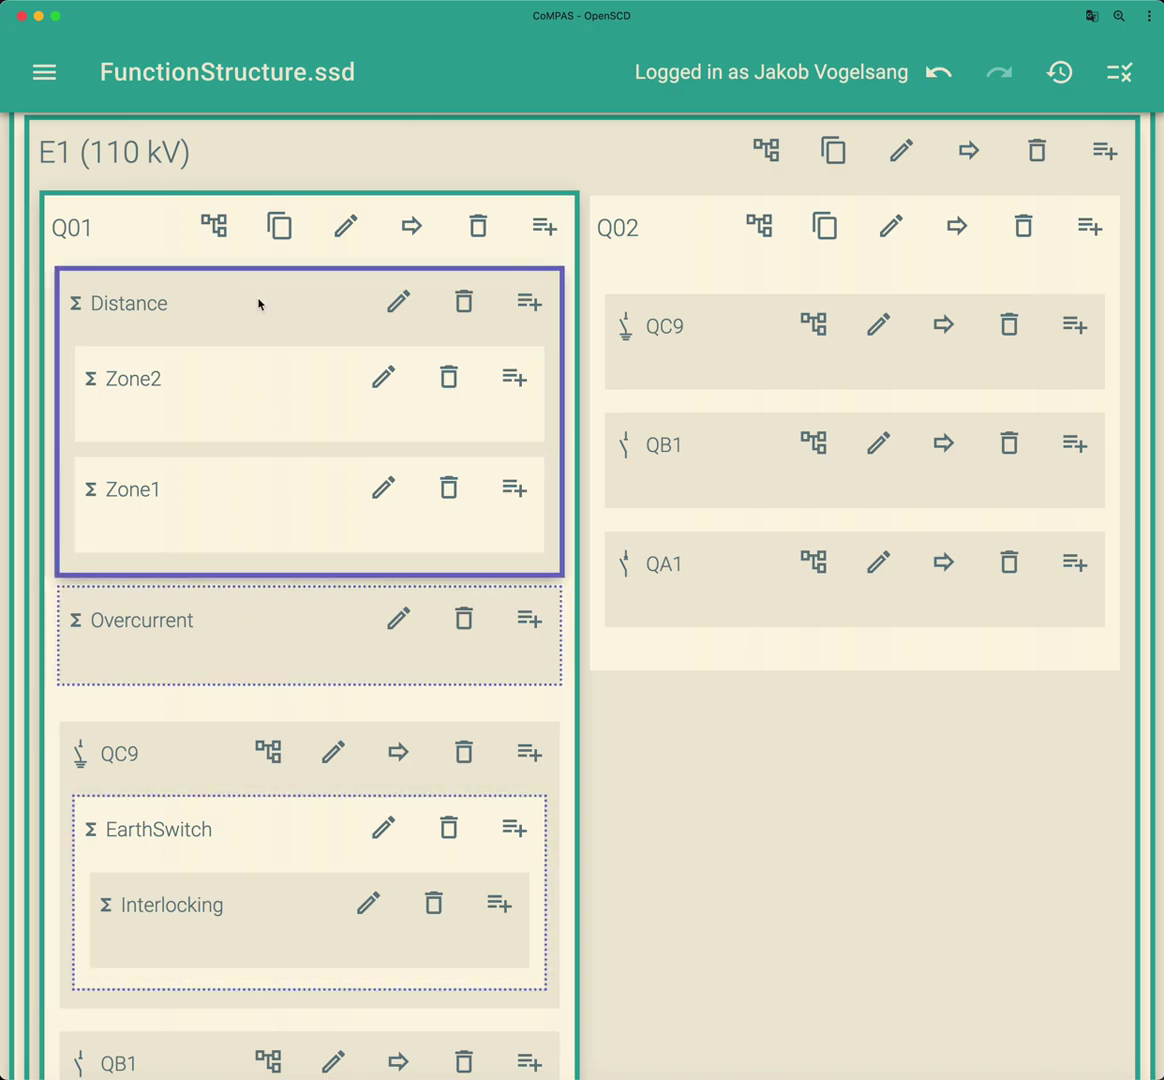
click(257, 397)
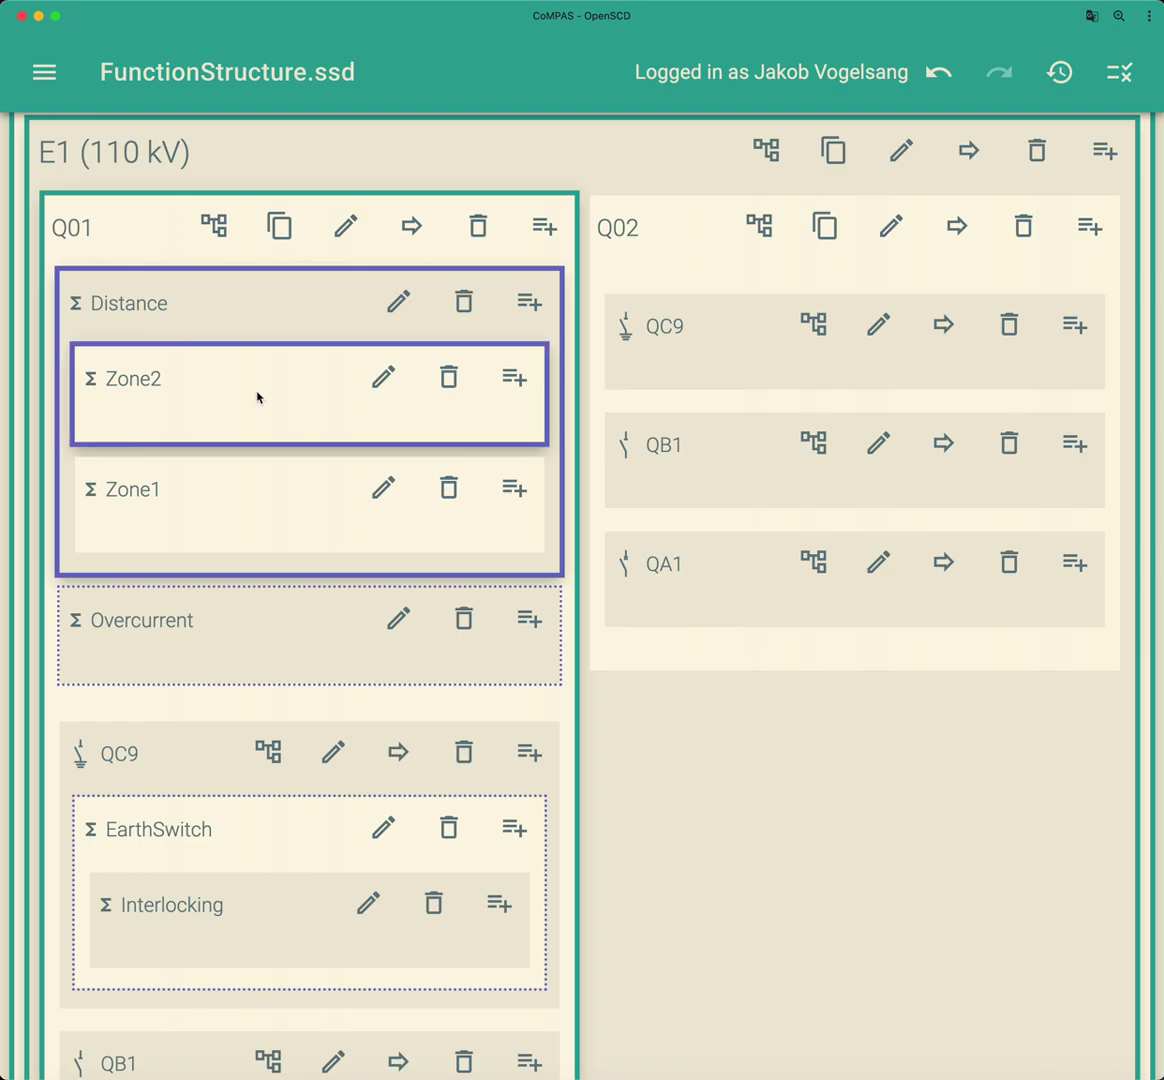
click(230, 297)
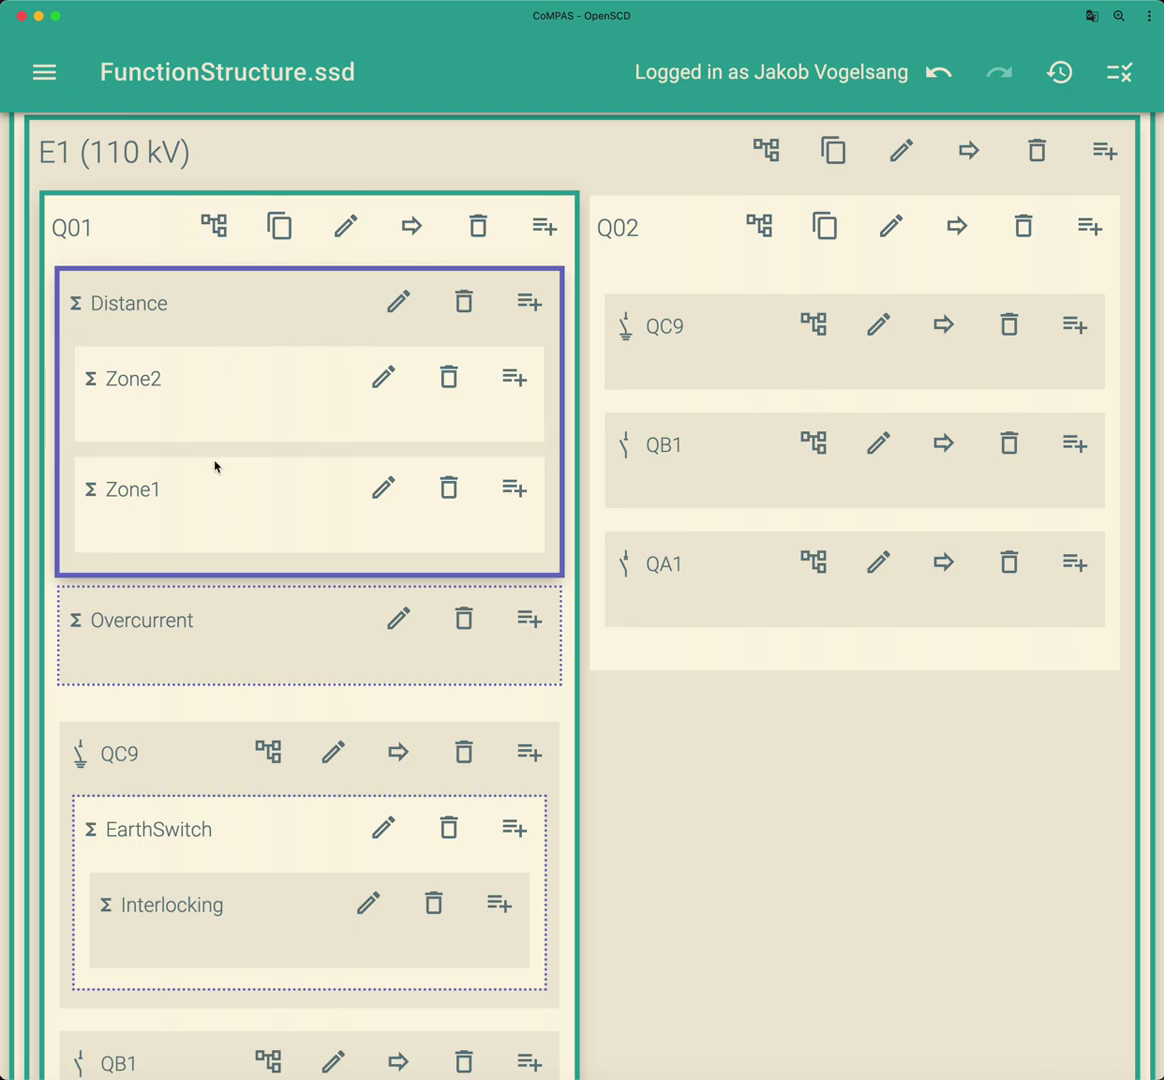
Add an LNode of type PTOC (#OpenSCD_PTOC) to the Overcurrent function of bay Q01.
click(284, 631)
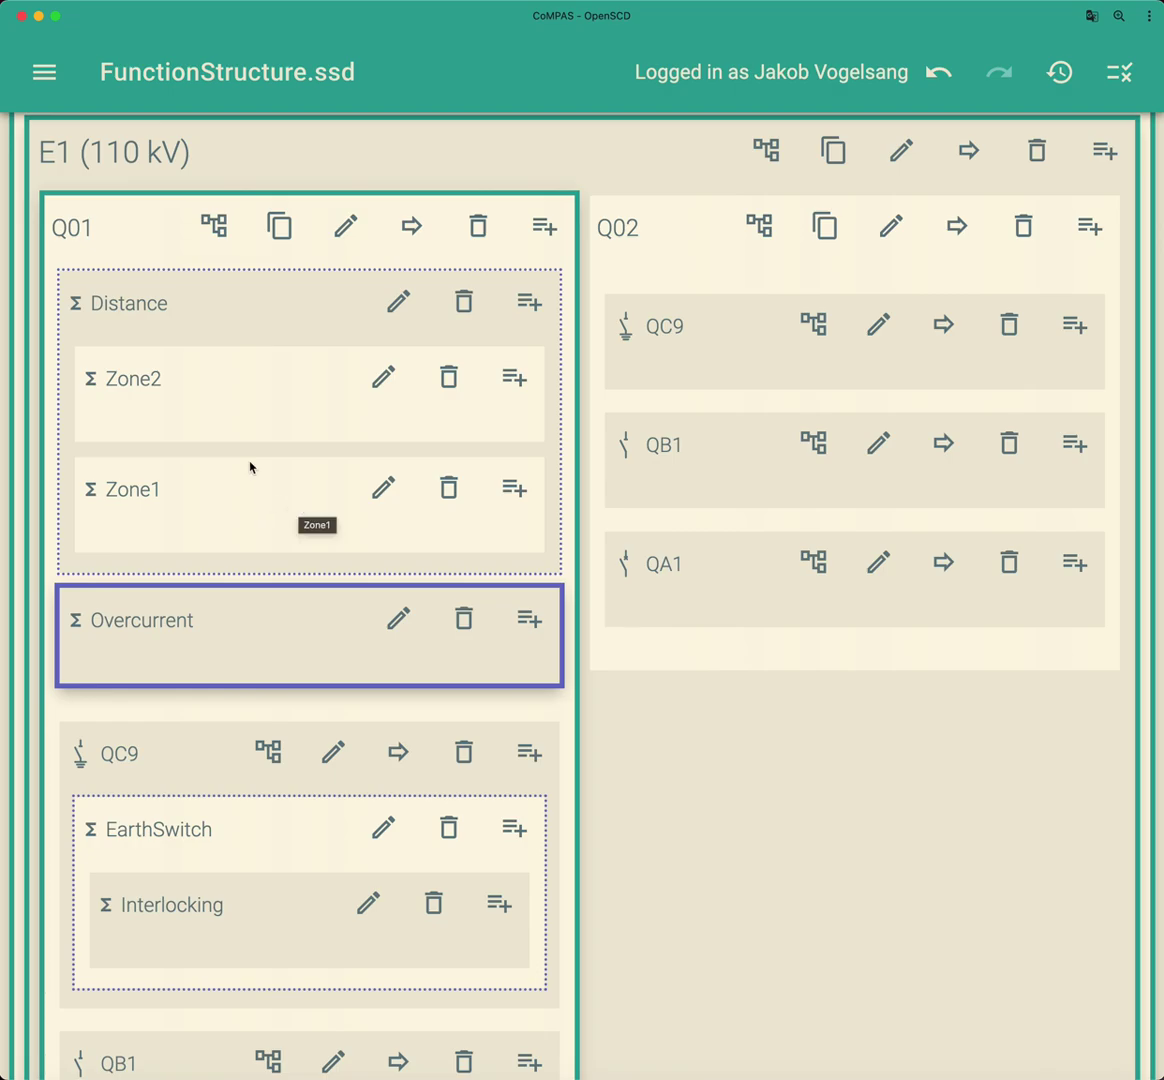
click(535, 620)
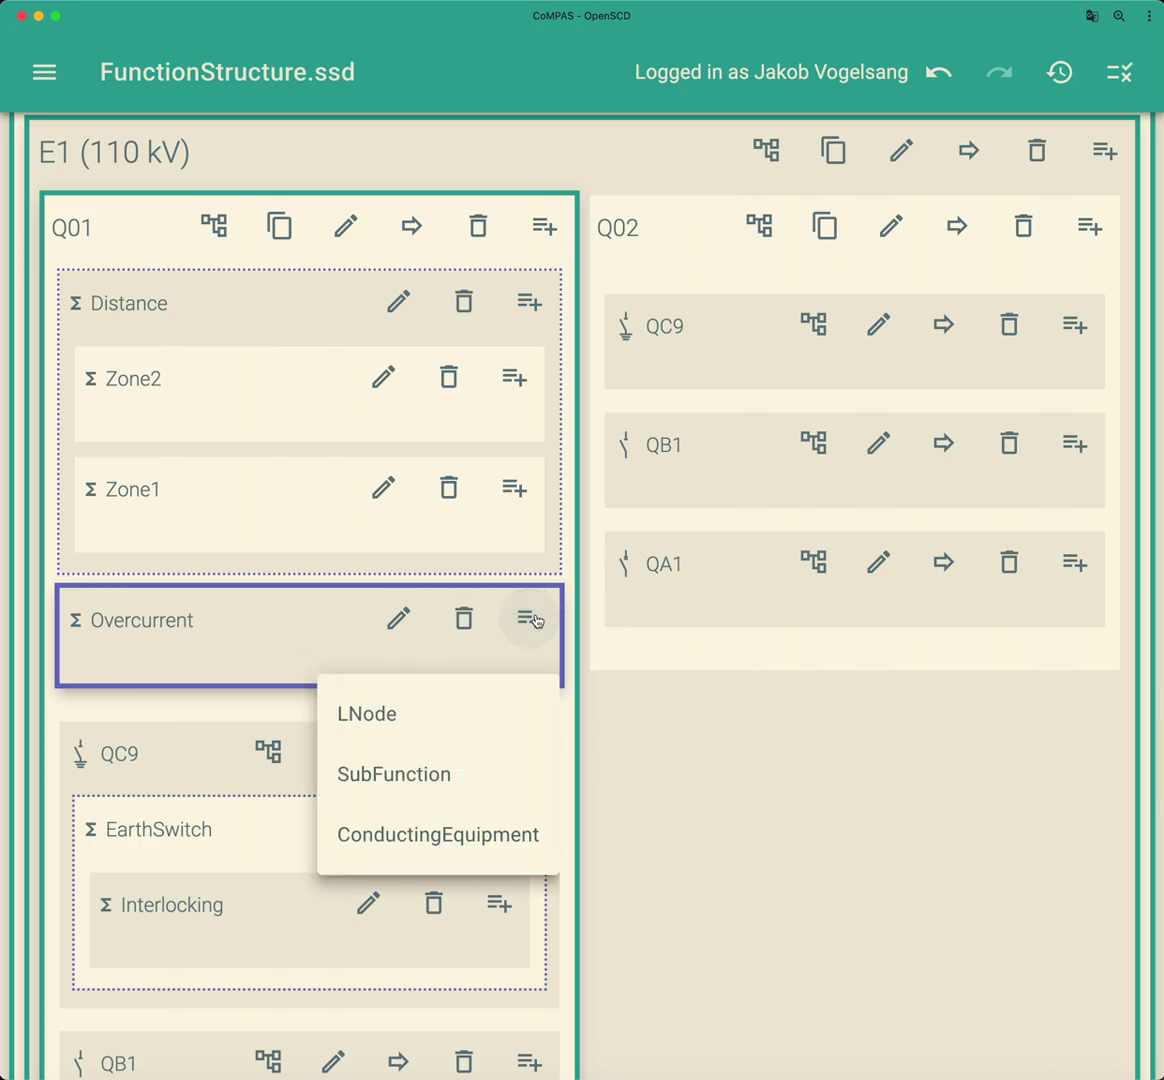
click(410, 716)
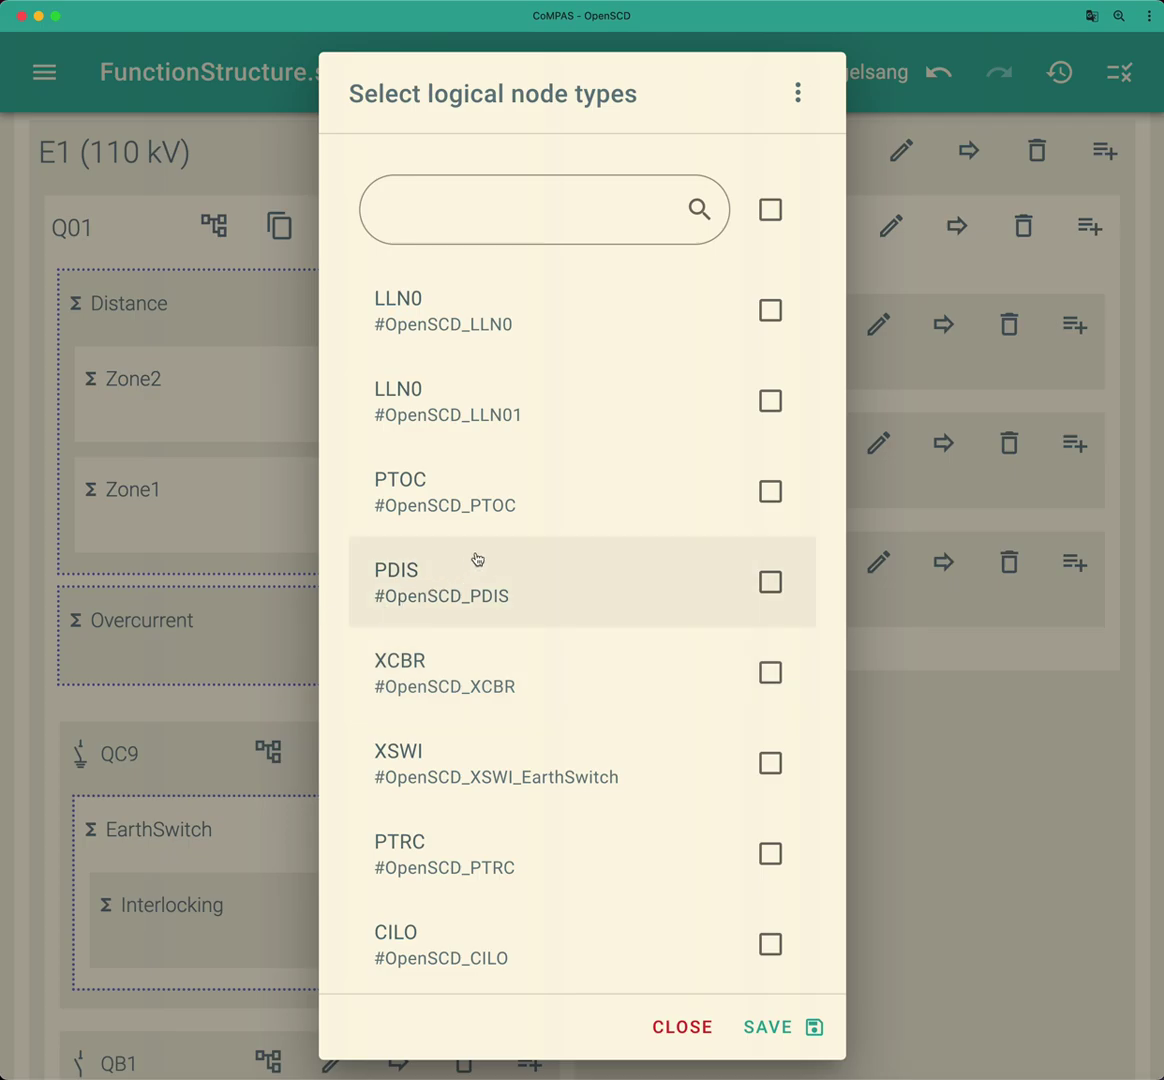
click(733, 510)
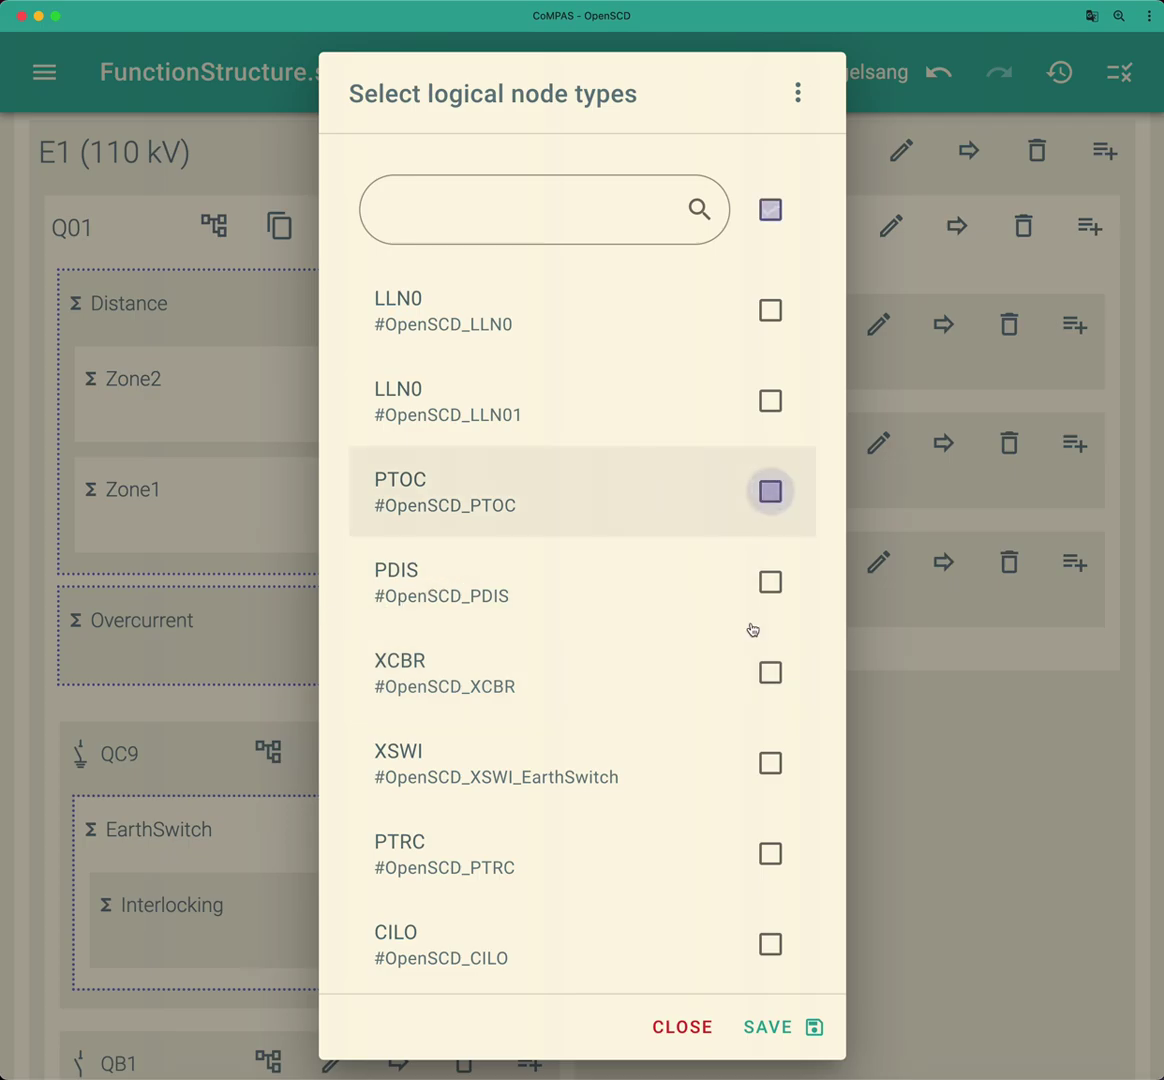
click(788, 1040)
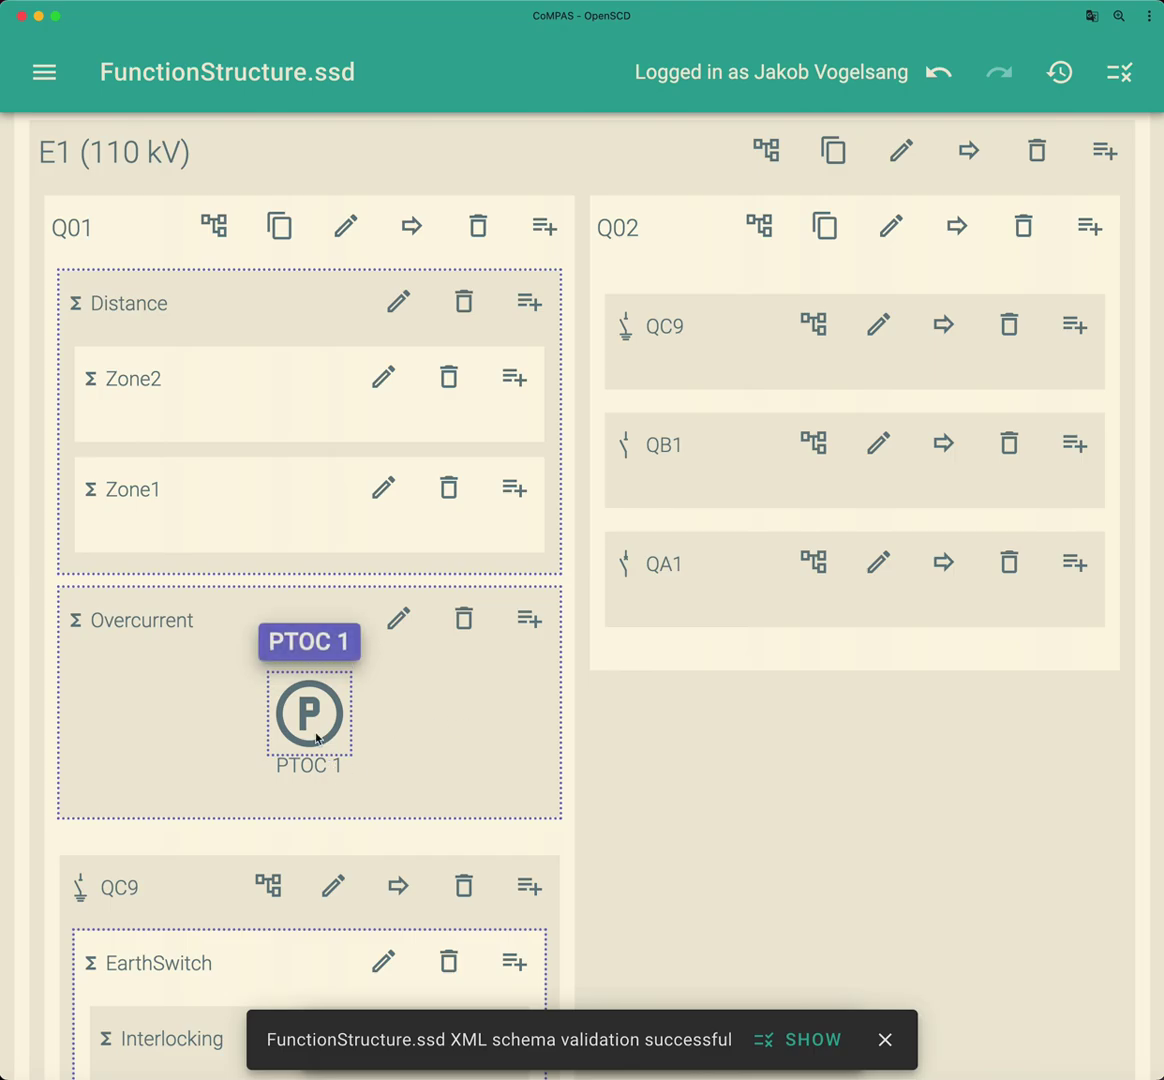
Add a second PTOC logical node to the Overcurrent function of bay Q01.
click(532, 624)
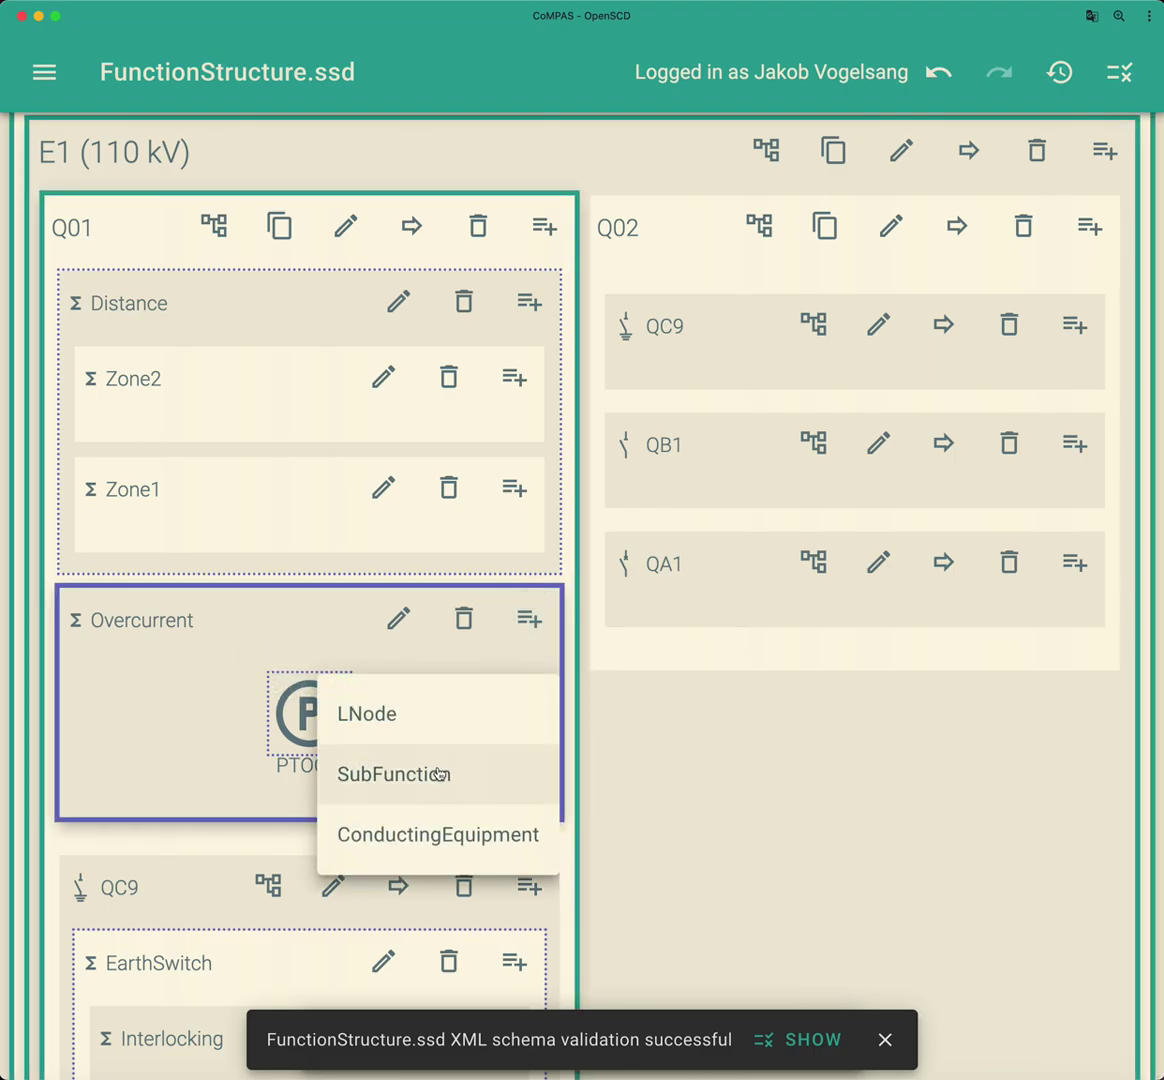
click(433, 731)
click(770, 491)
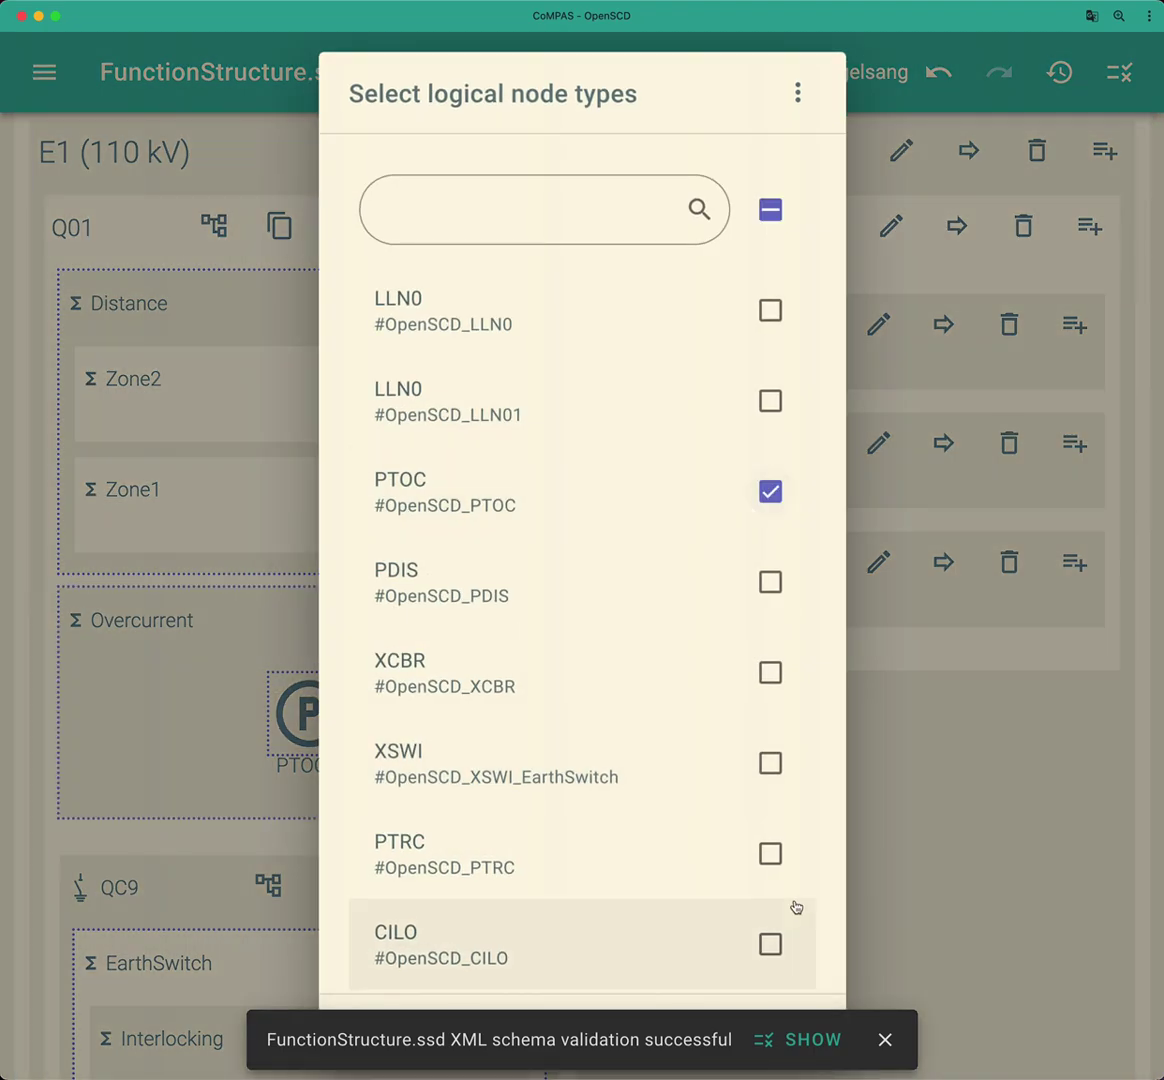
click(885, 1041)
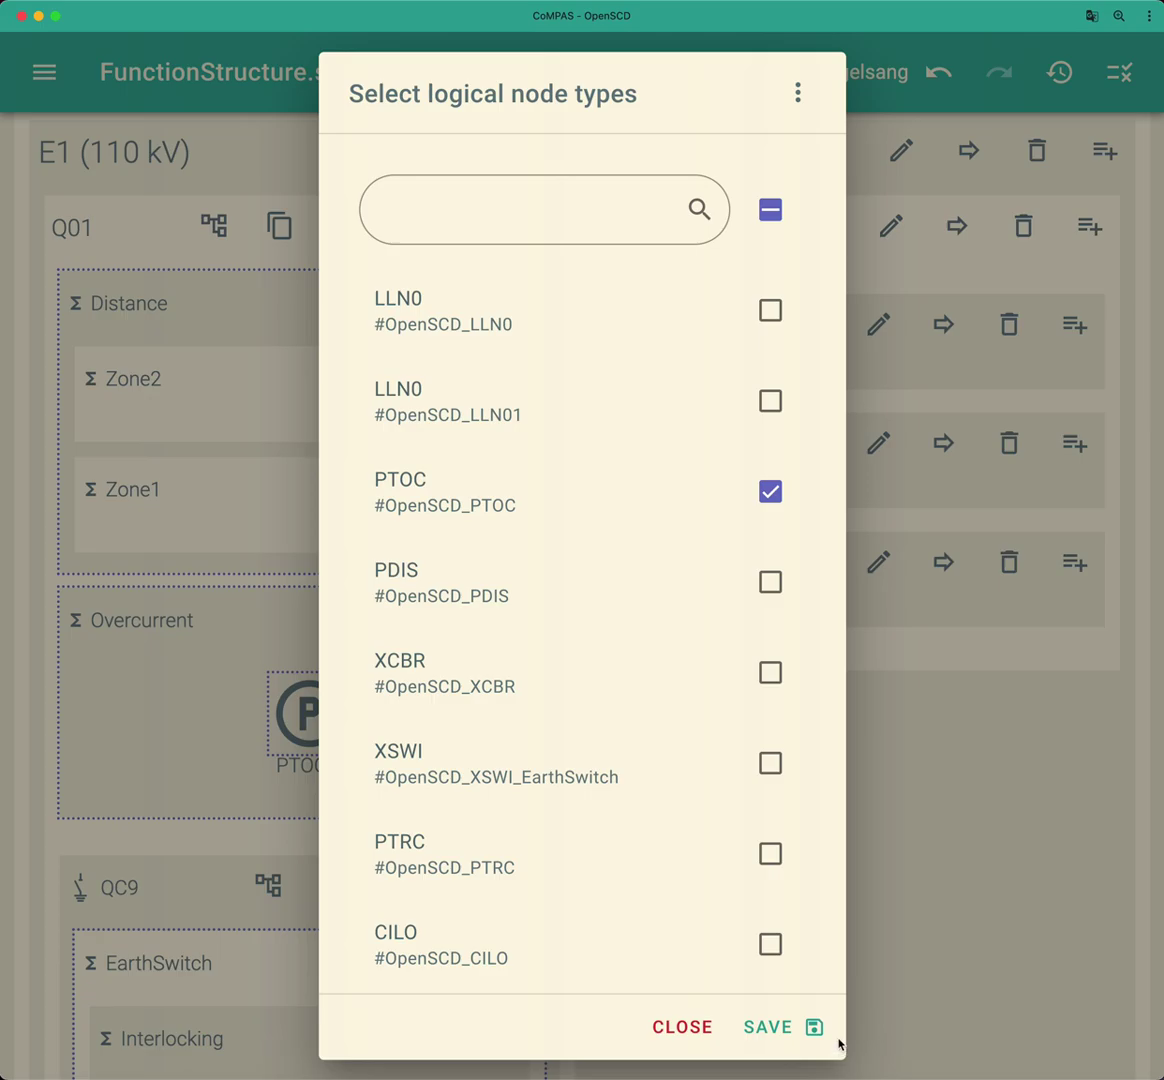
click(811, 1029)
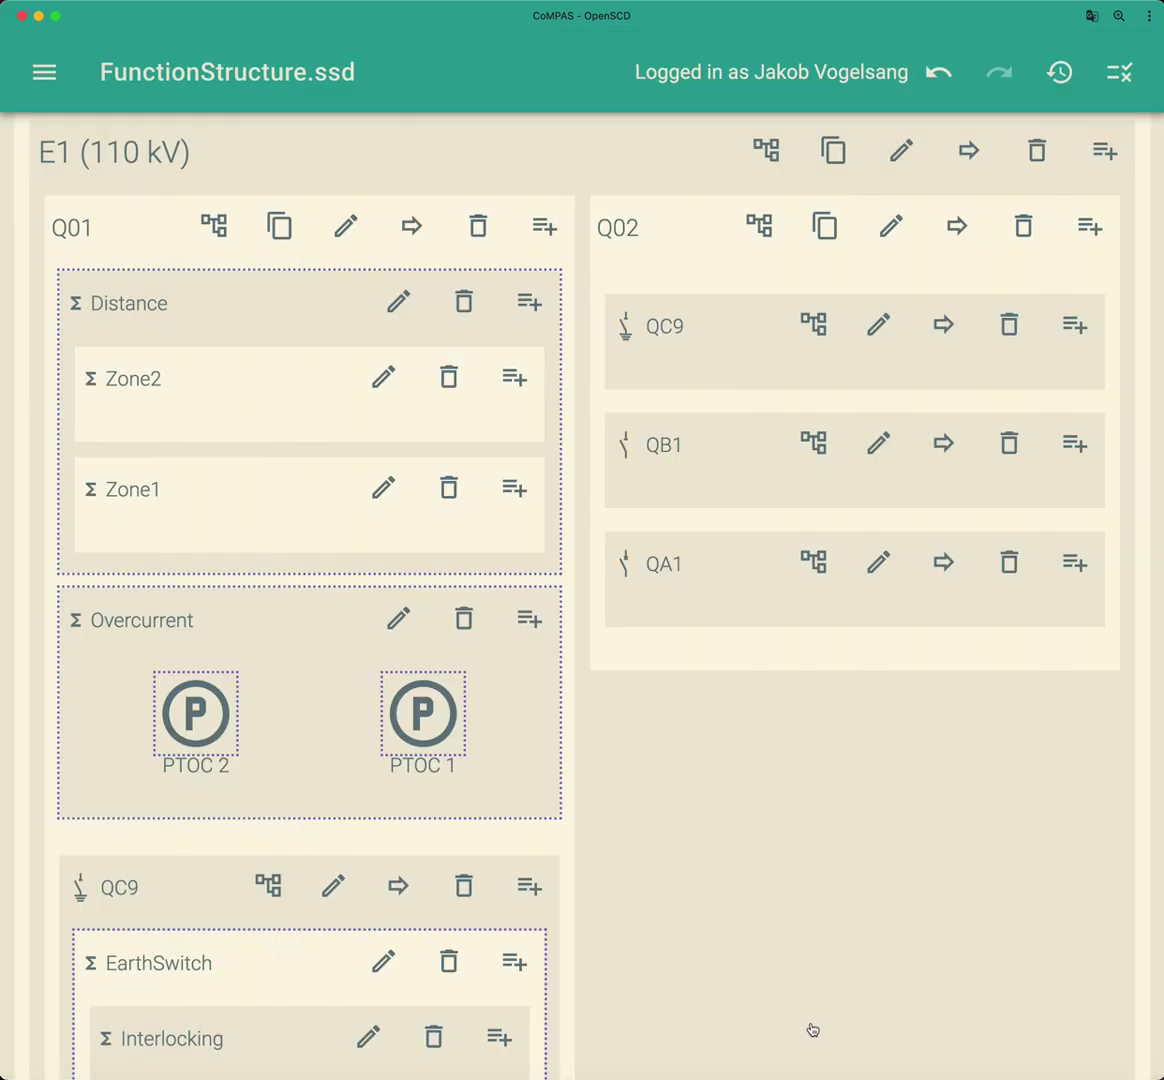
Add an LNode of type PTRC (#OpenSCD_PTRC) to the Overcurrent function next to its PTOC nodes.
click(202, 722)
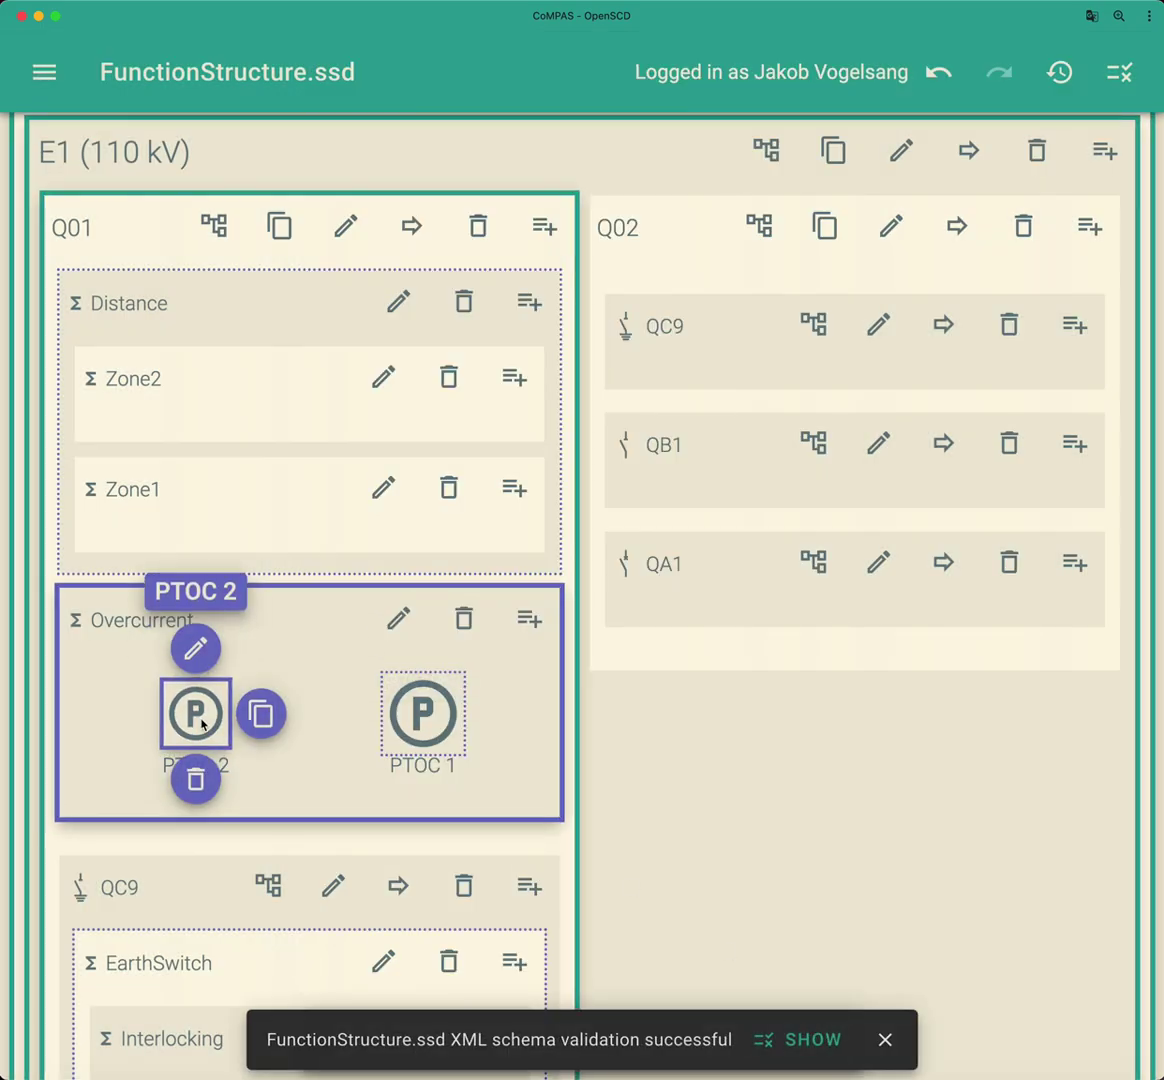
click(312, 786)
click(529, 619)
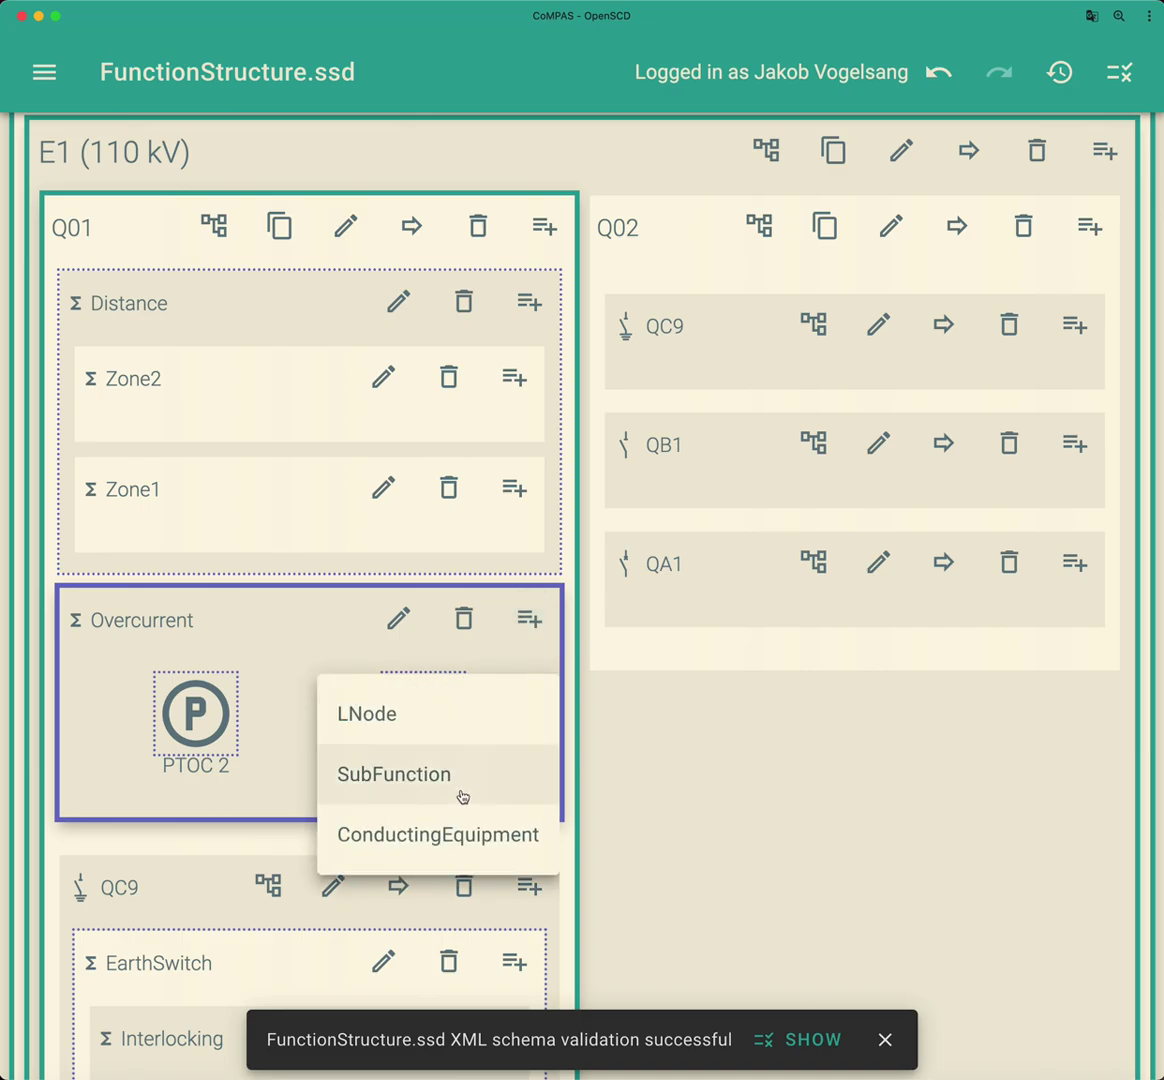
click(435, 726)
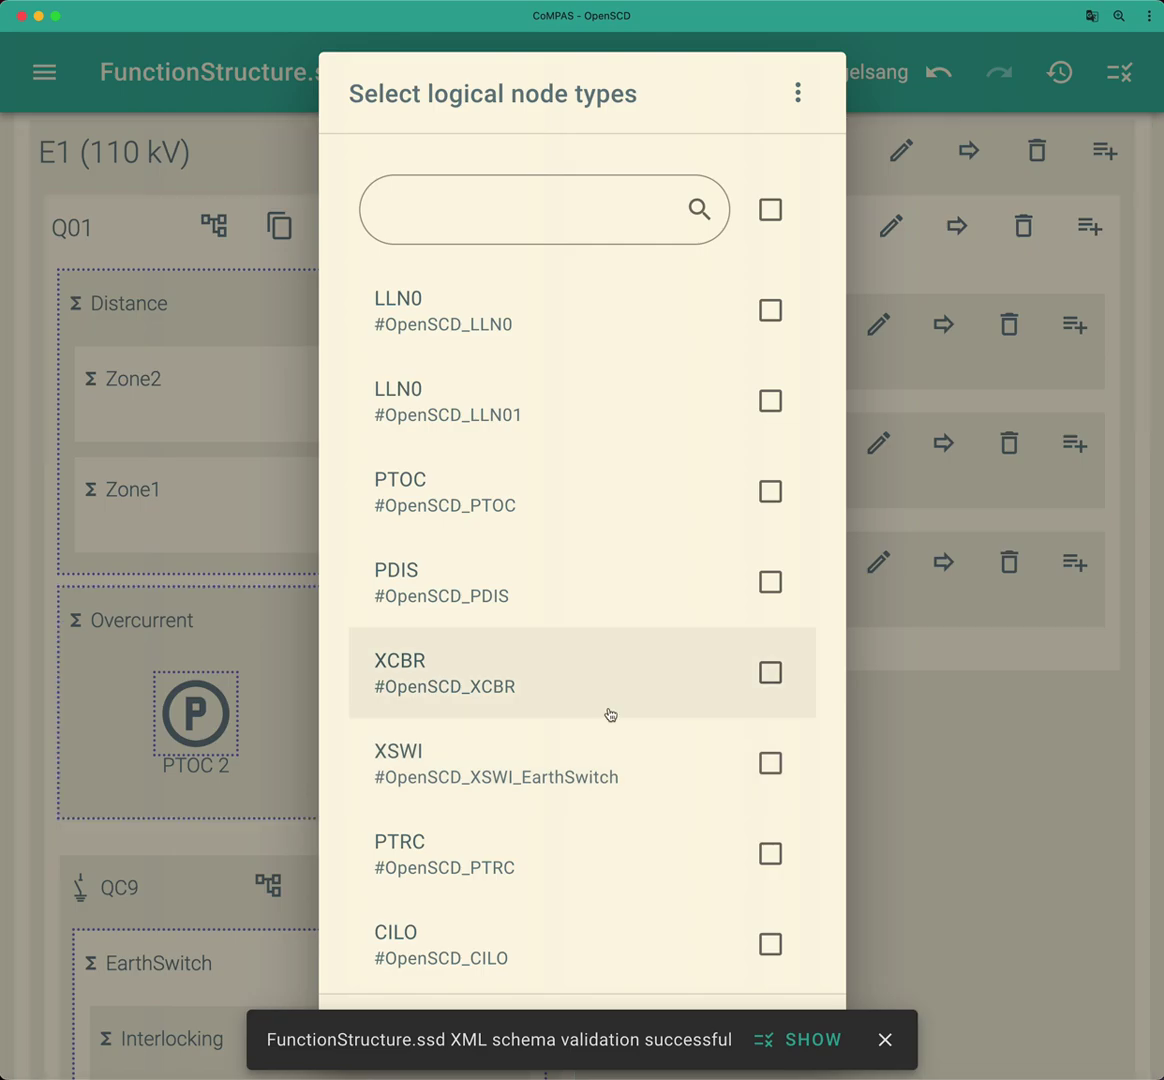
scroll(605, 727, down, 3)
scroll(605, 727, up, 3)
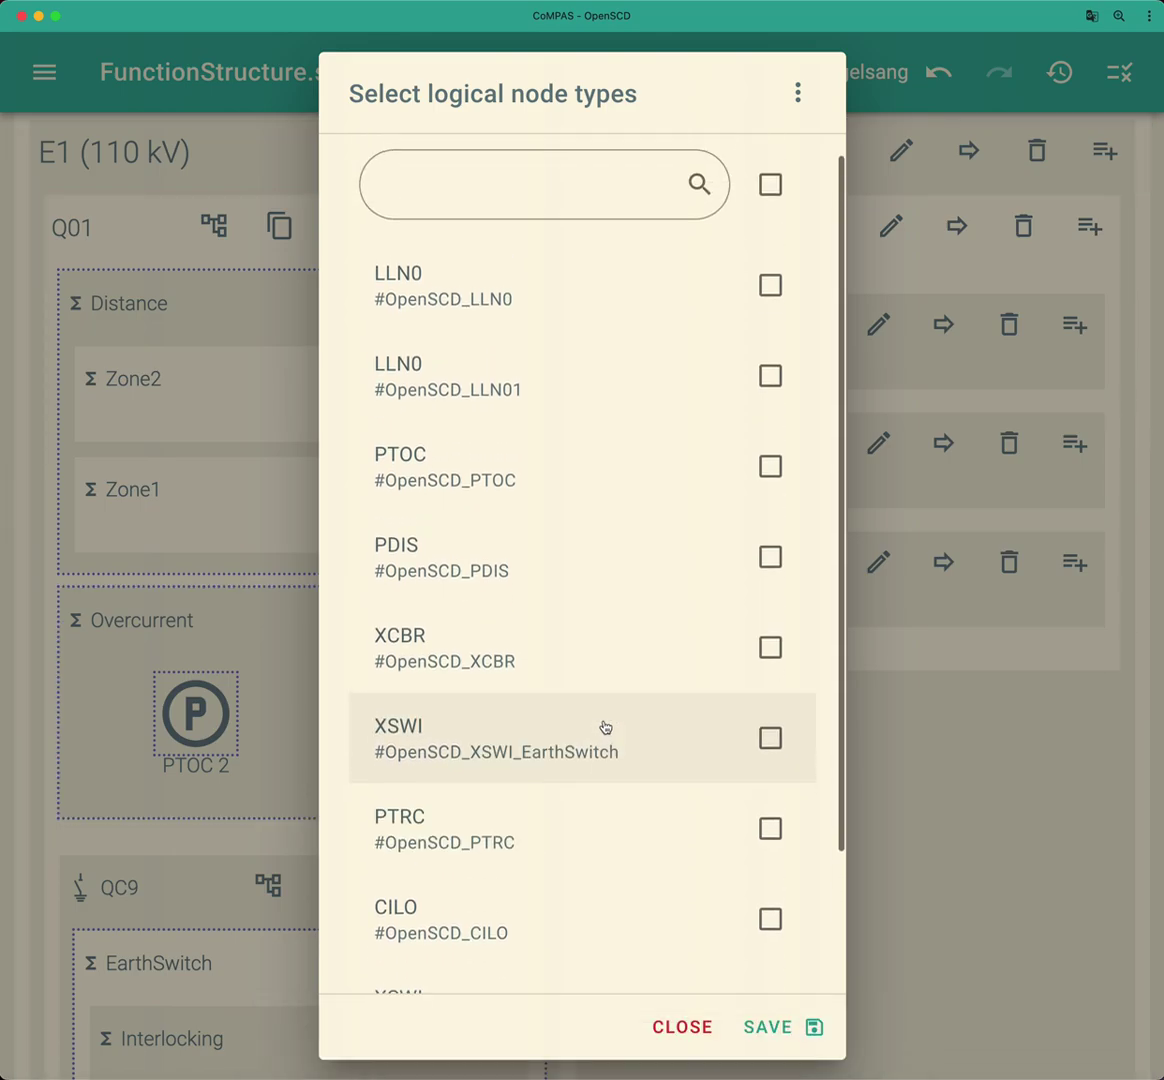
scroll(605, 727, down, 3)
scroll(605, 727, down, 1)
click(663, 655)
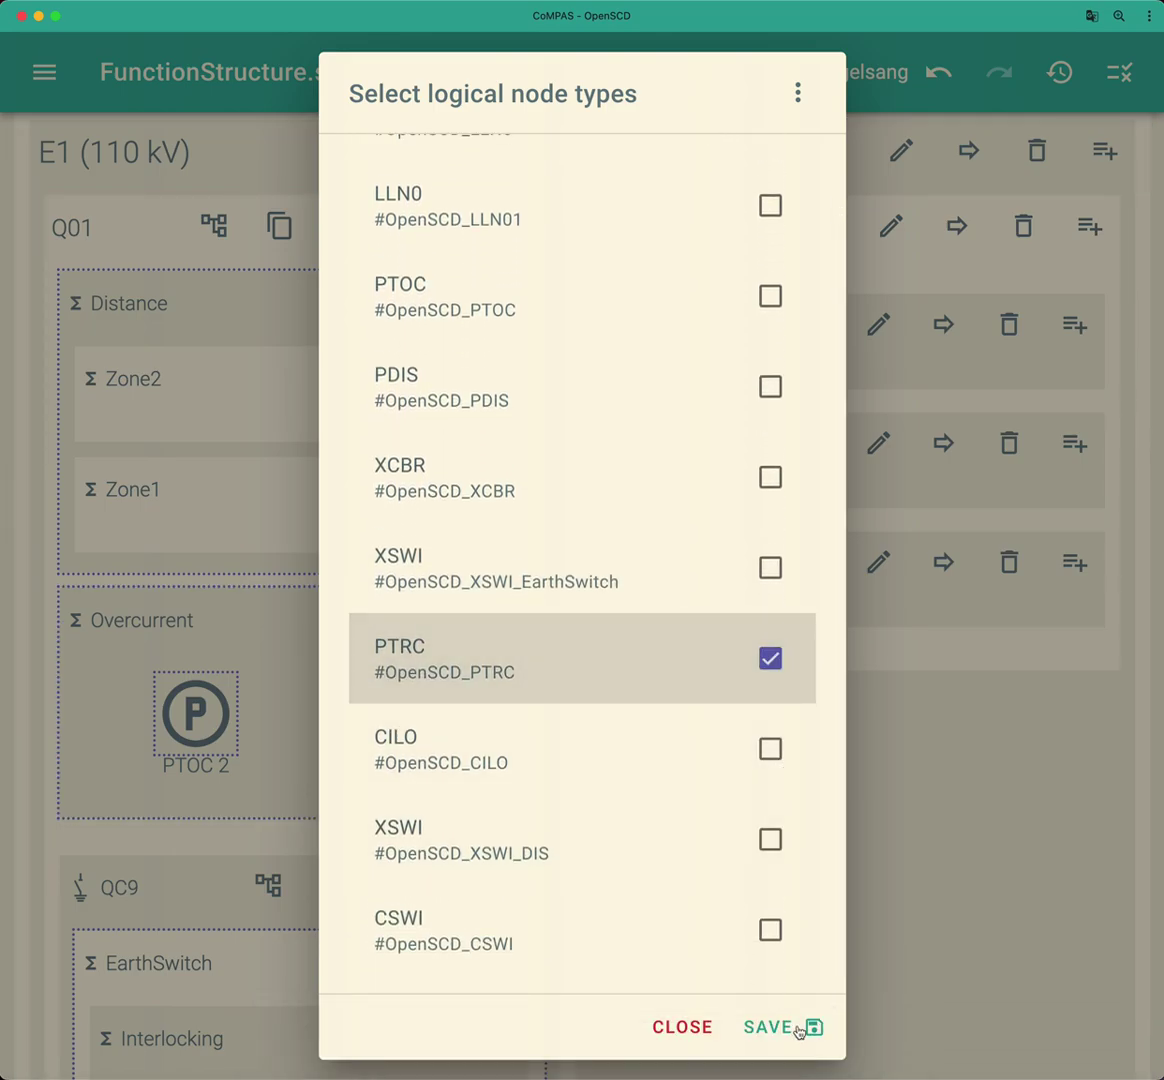
click(776, 1030)
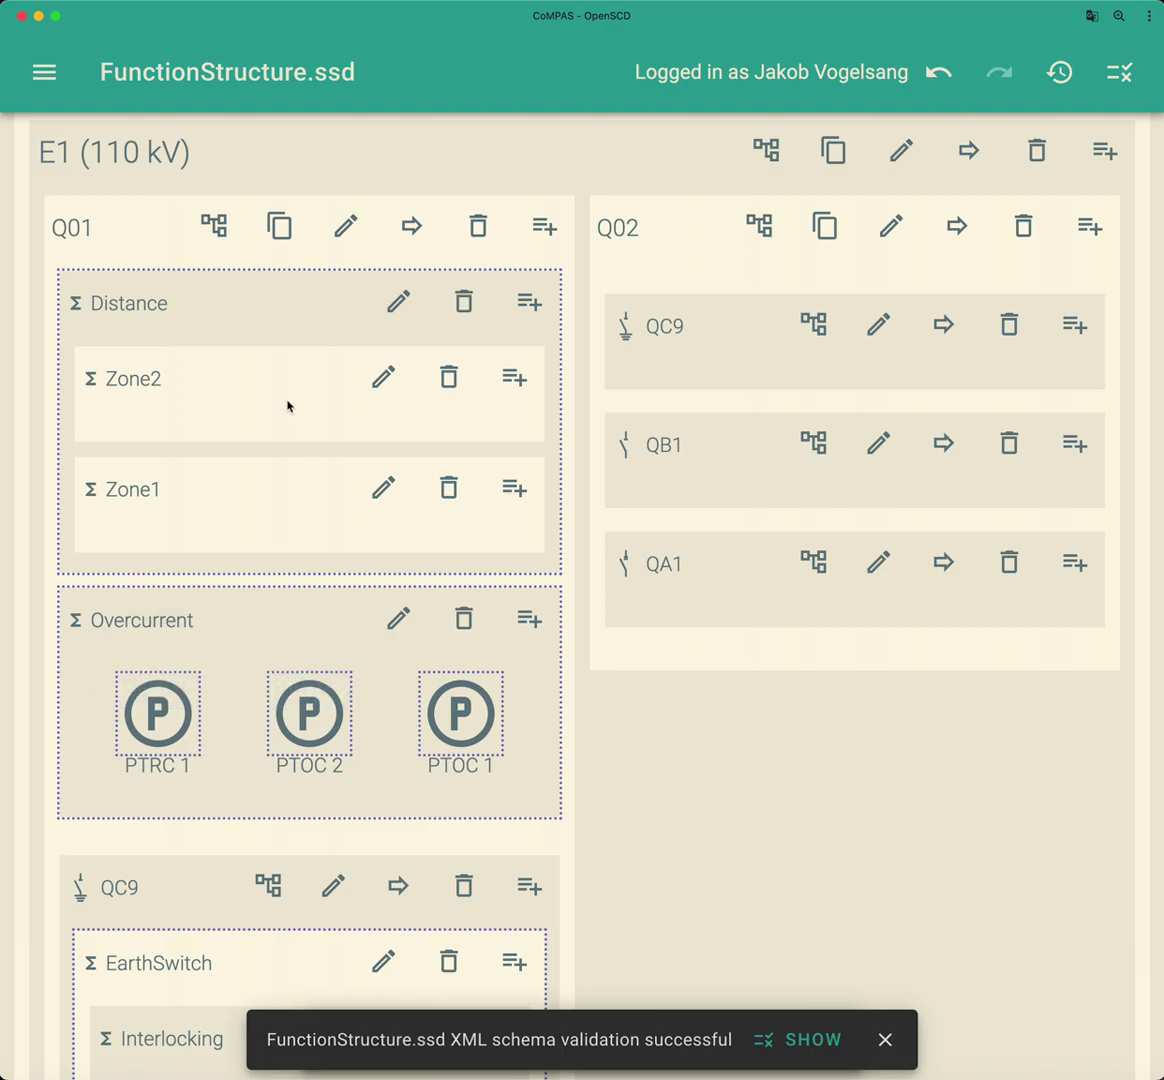
Add an LNode of type PDIS (#OpenSCD_PDIS) to the Zone1 subfunction of the Distance function.
click(249, 425)
click(222, 514)
click(268, 344)
click(485, 511)
click(514, 488)
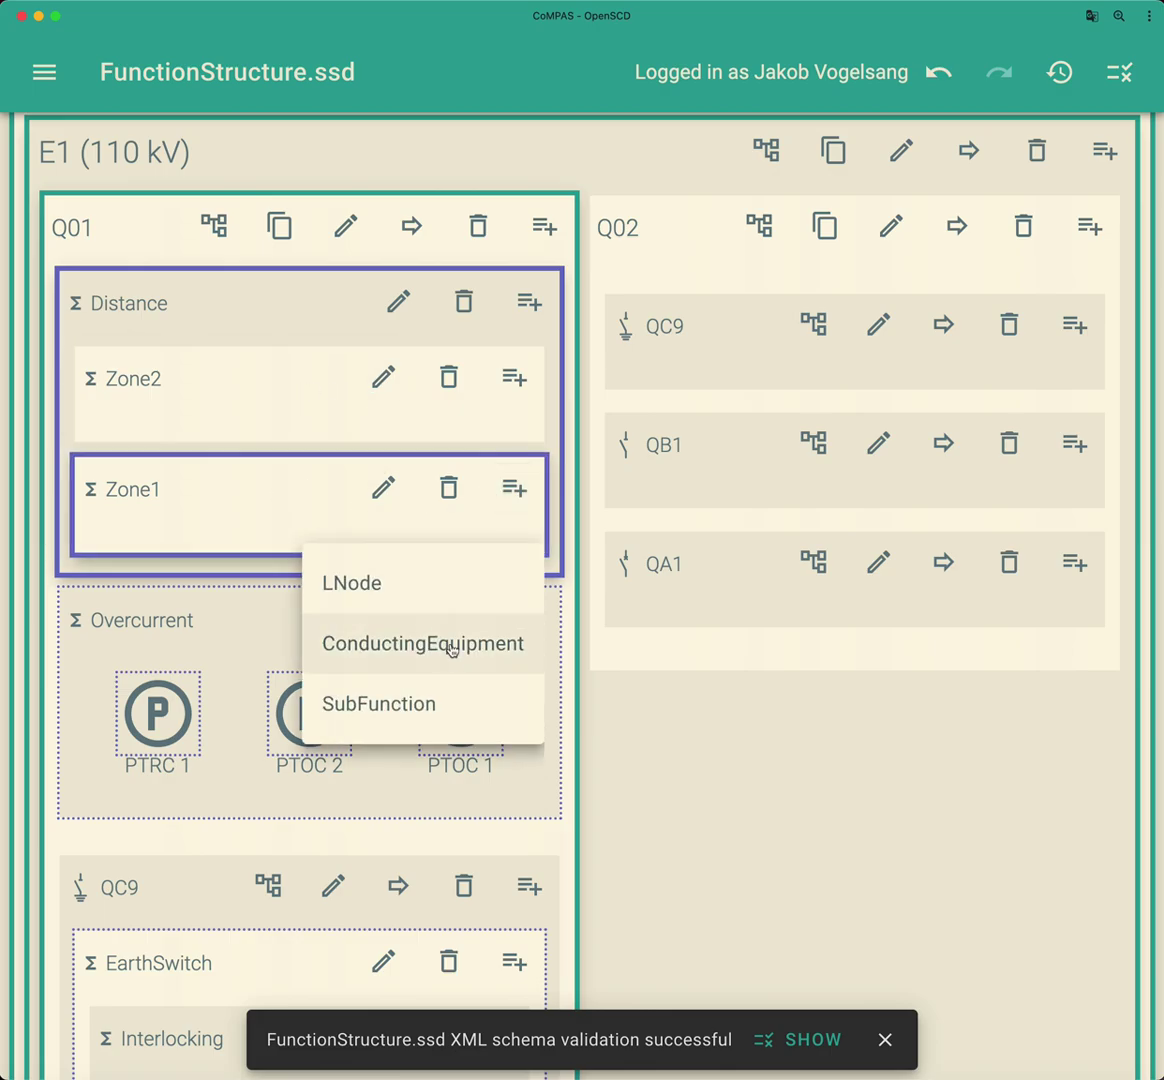
click(434, 581)
click(772, 585)
click(766, 1025)
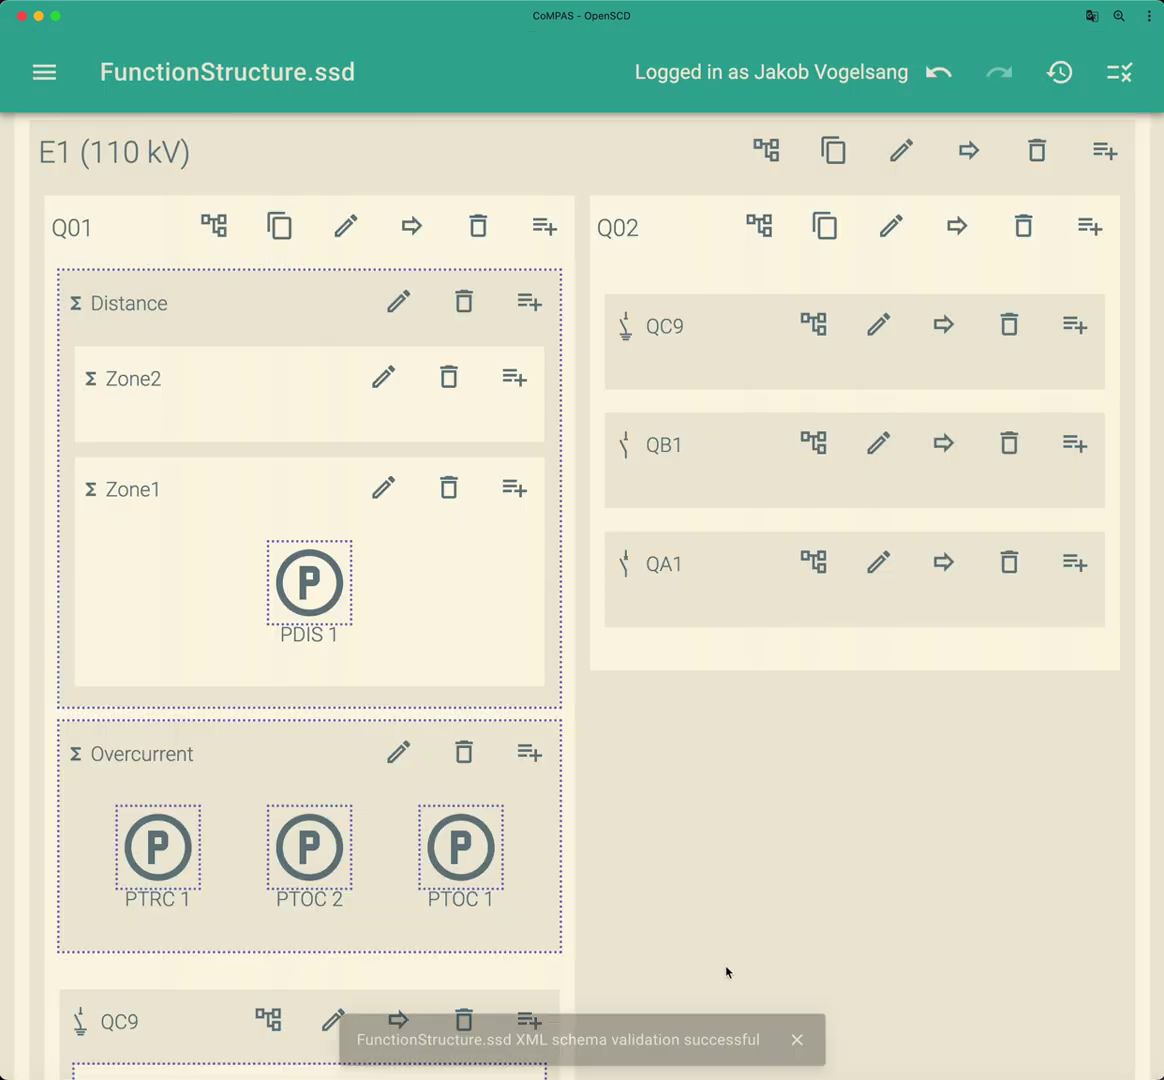
Add an LNode of type PDIS (#OpenSCD_PDIS) to the Zone2 subfunction of the Distance function.
click(517, 388)
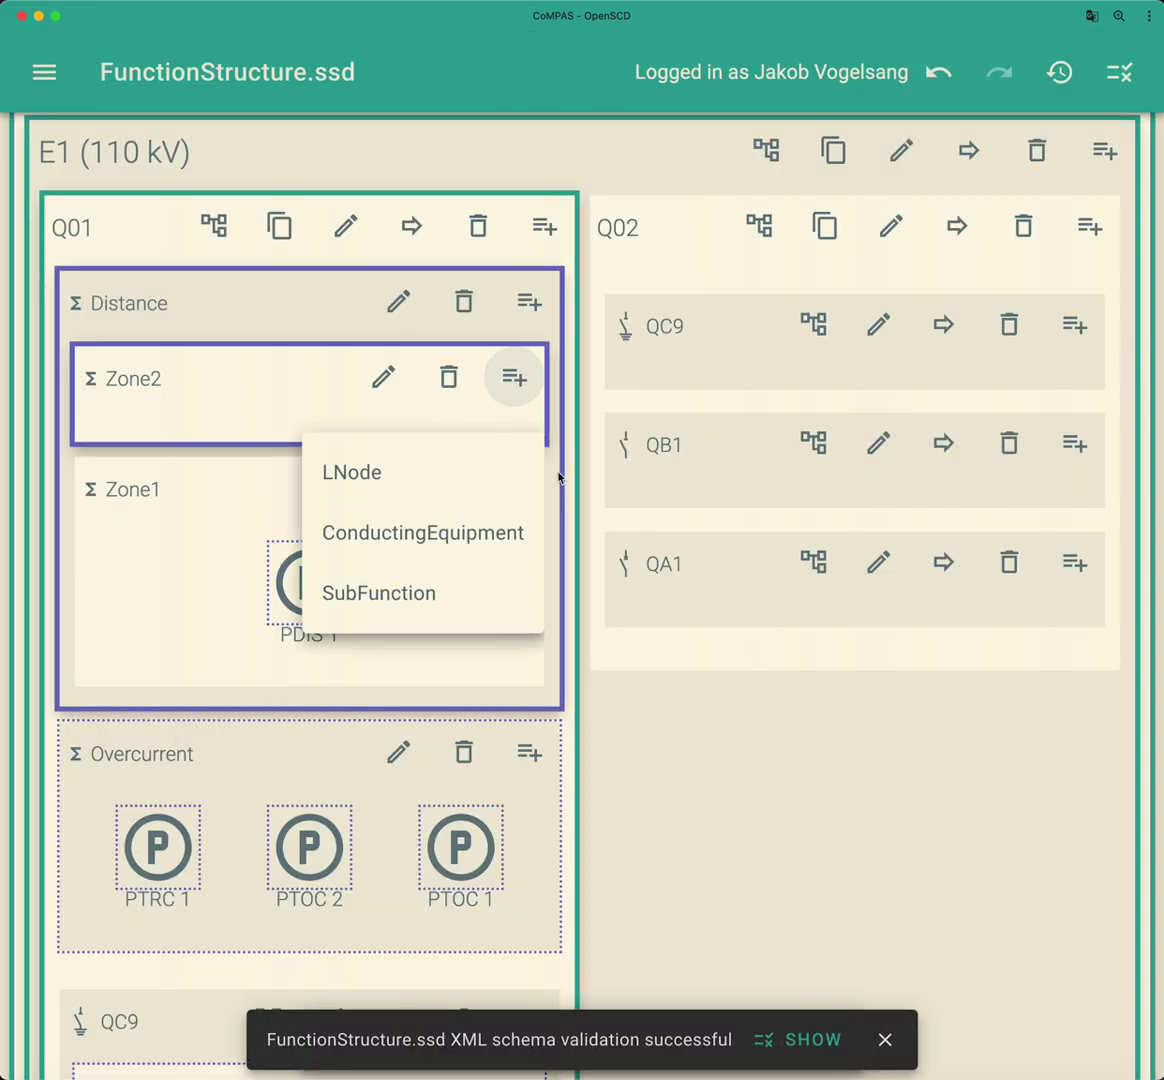
click(409, 484)
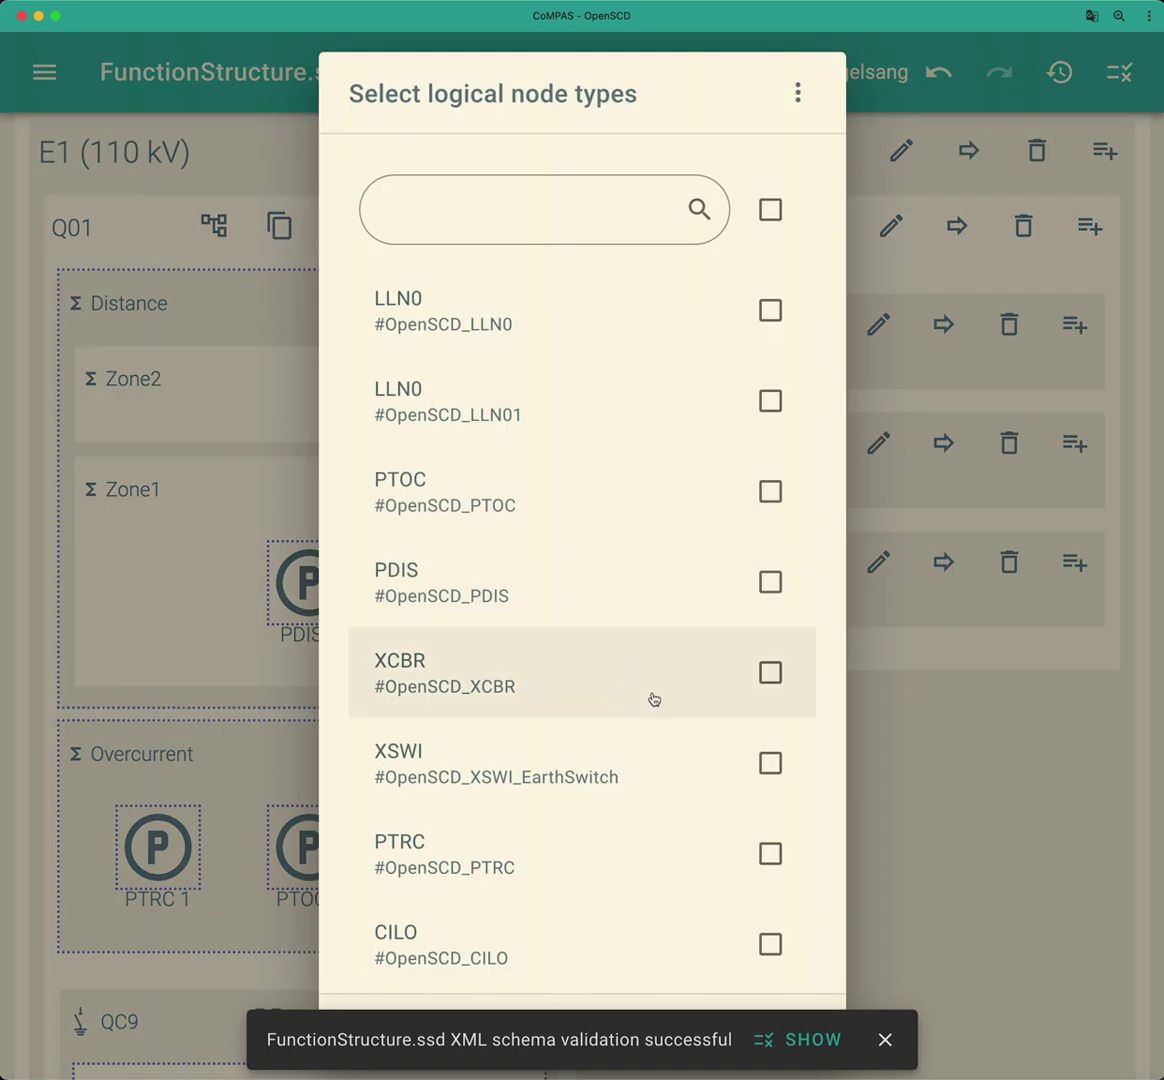
scroll(687, 744, down, 1)
click(771, 560)
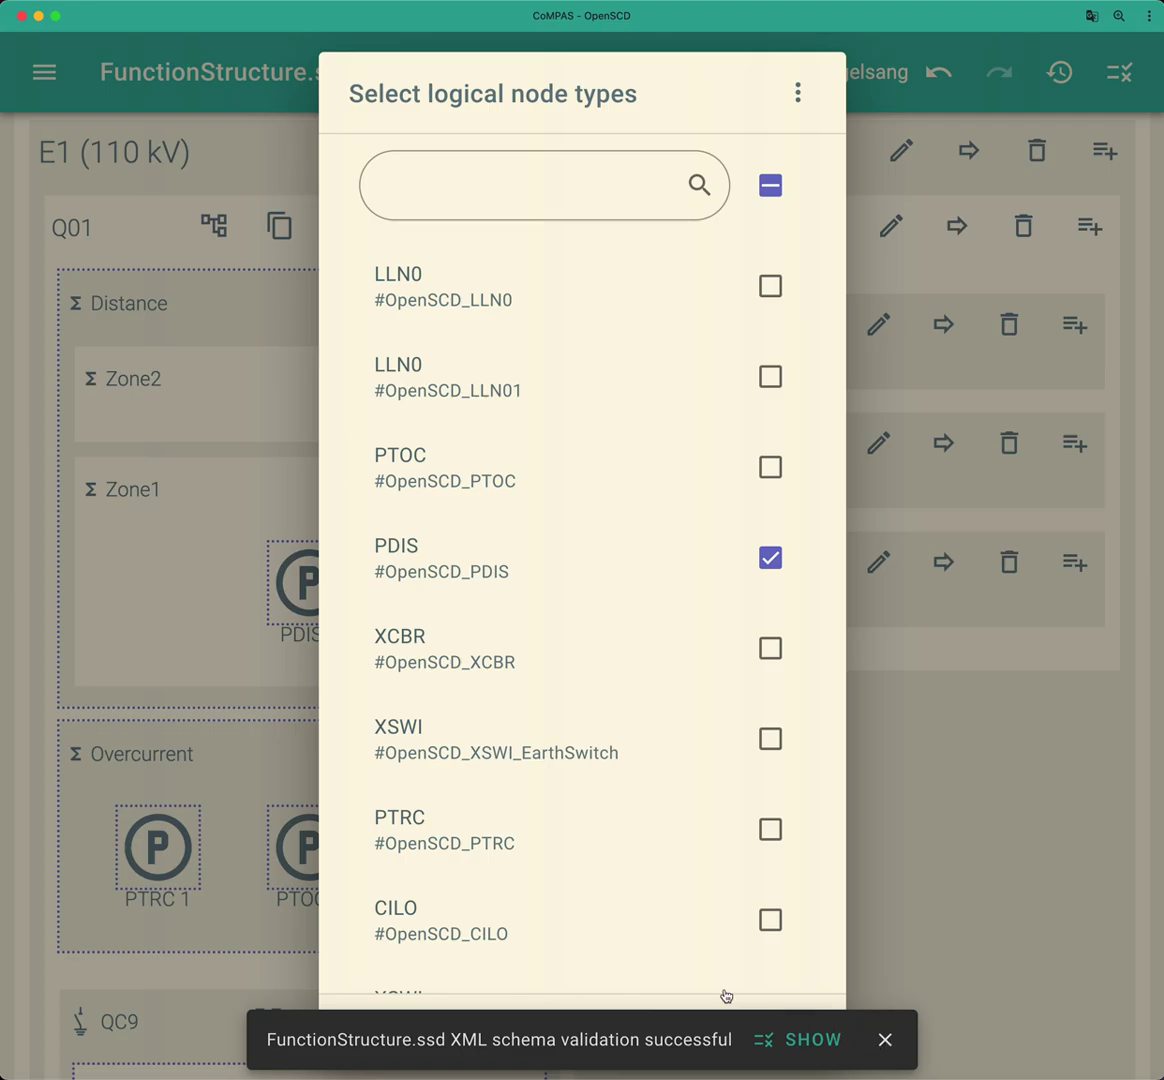
click(770, 1022)
Add an LNode of type PTRC (#OpenSCD_PTRC) directly to the Distance function of bay Q01.
click(248, 308)
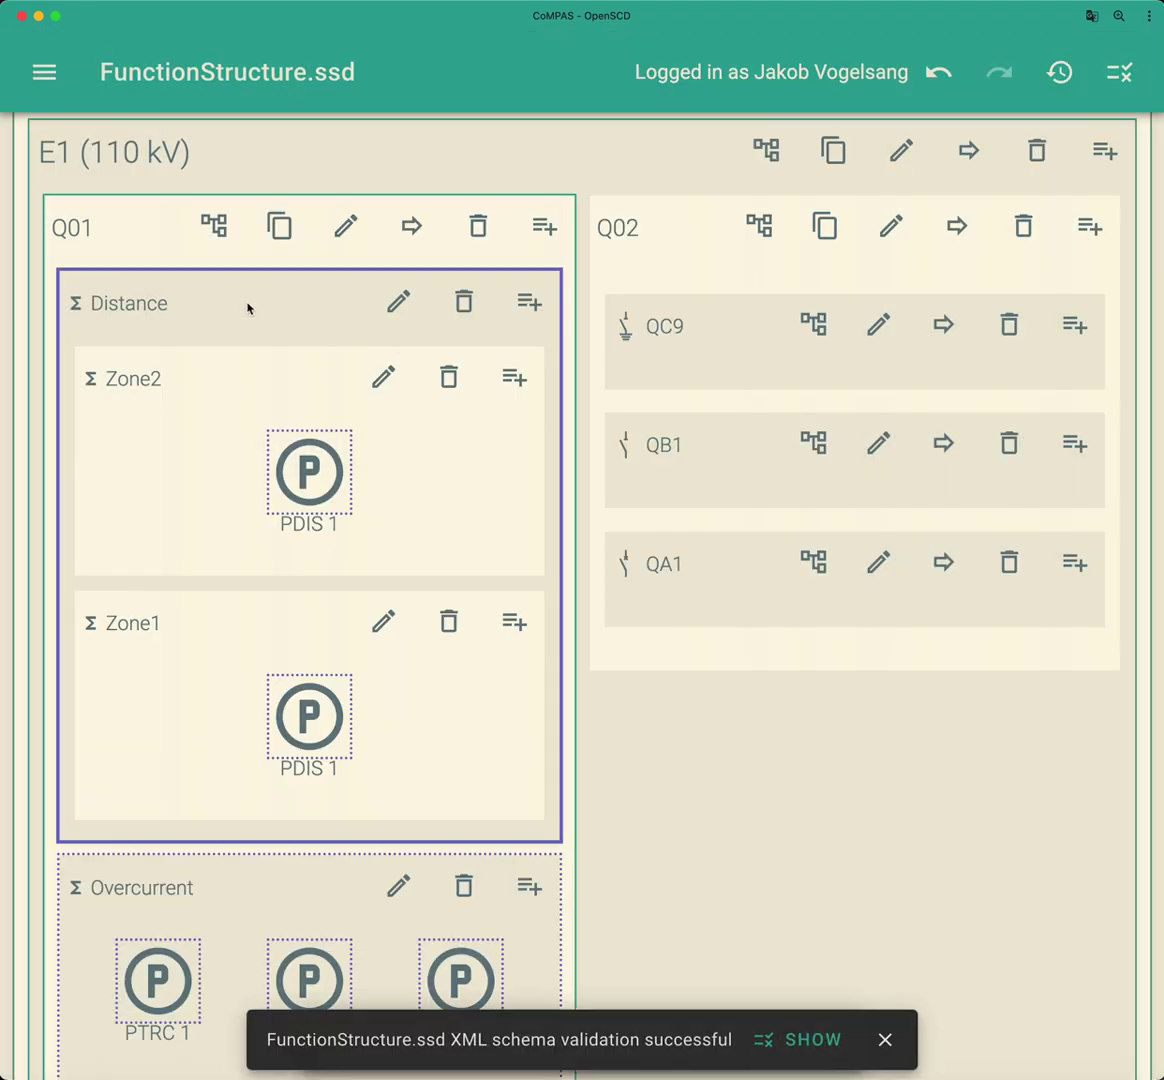
click(529, 302)
click(435, 416)
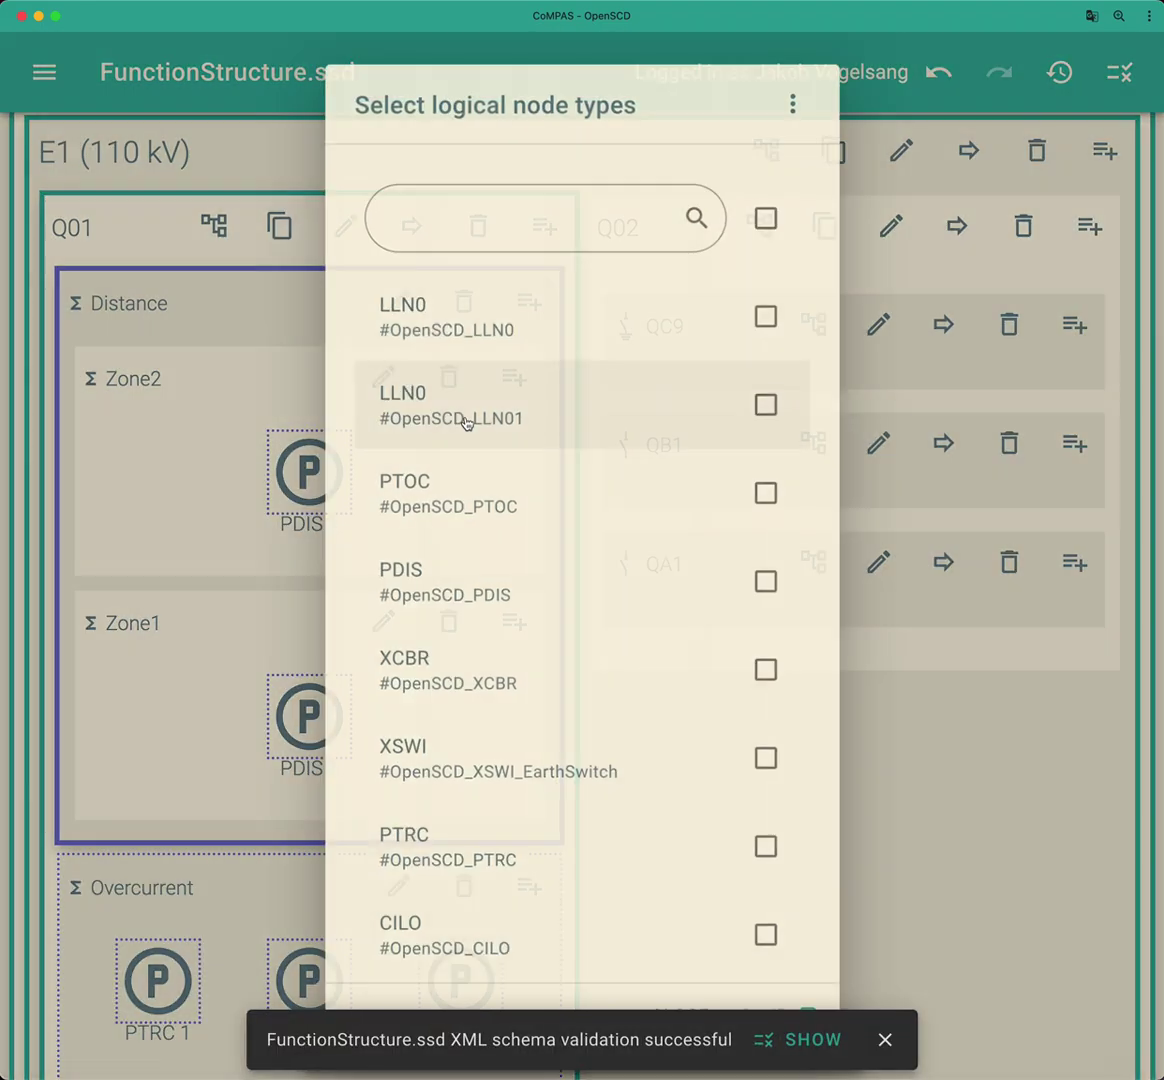
scroll(658, 775, down, 4)
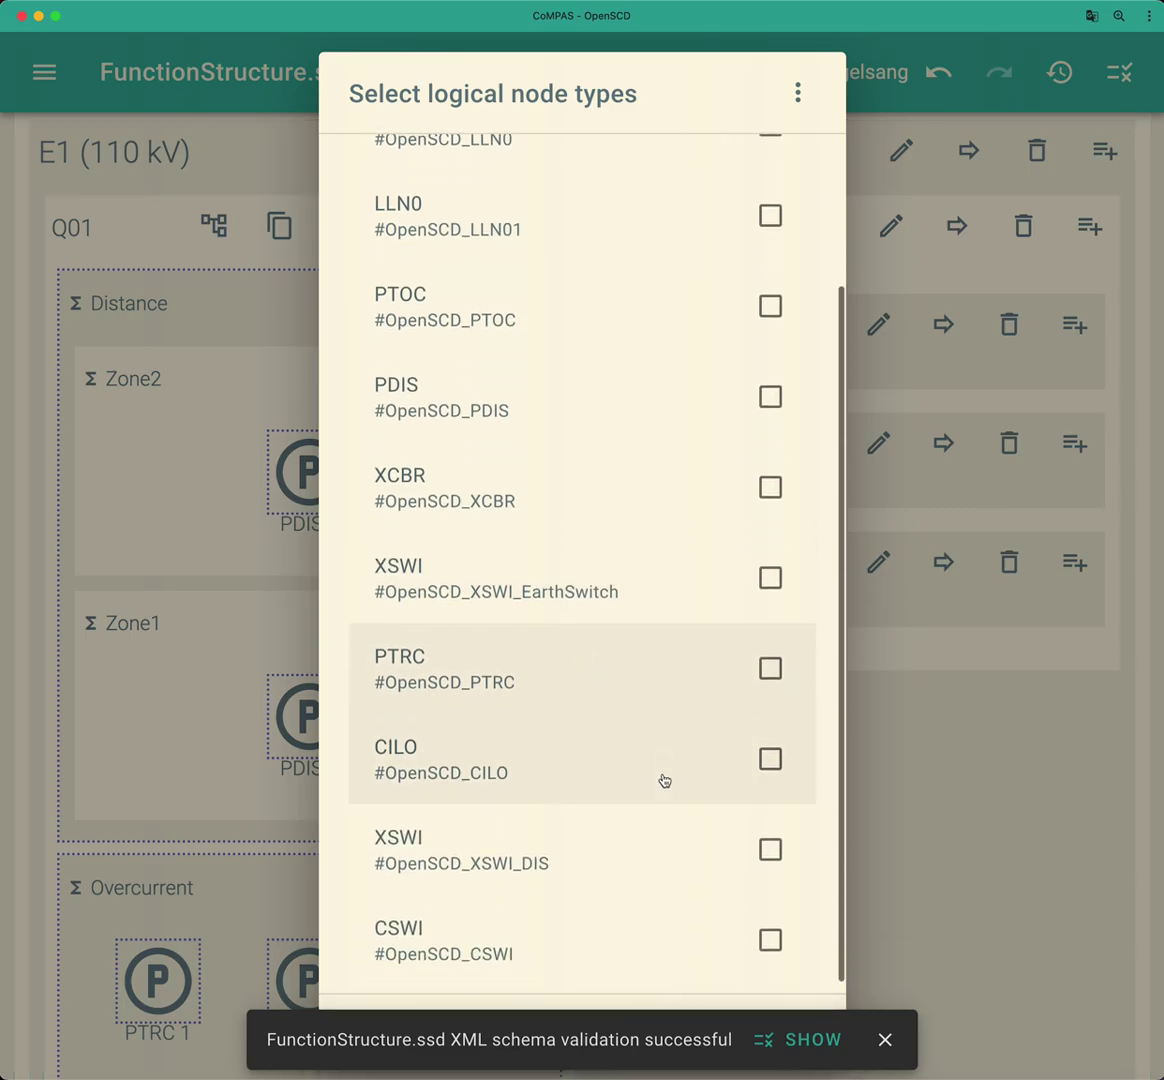
scroll(703, 860, down, 1)
click(760, 668)
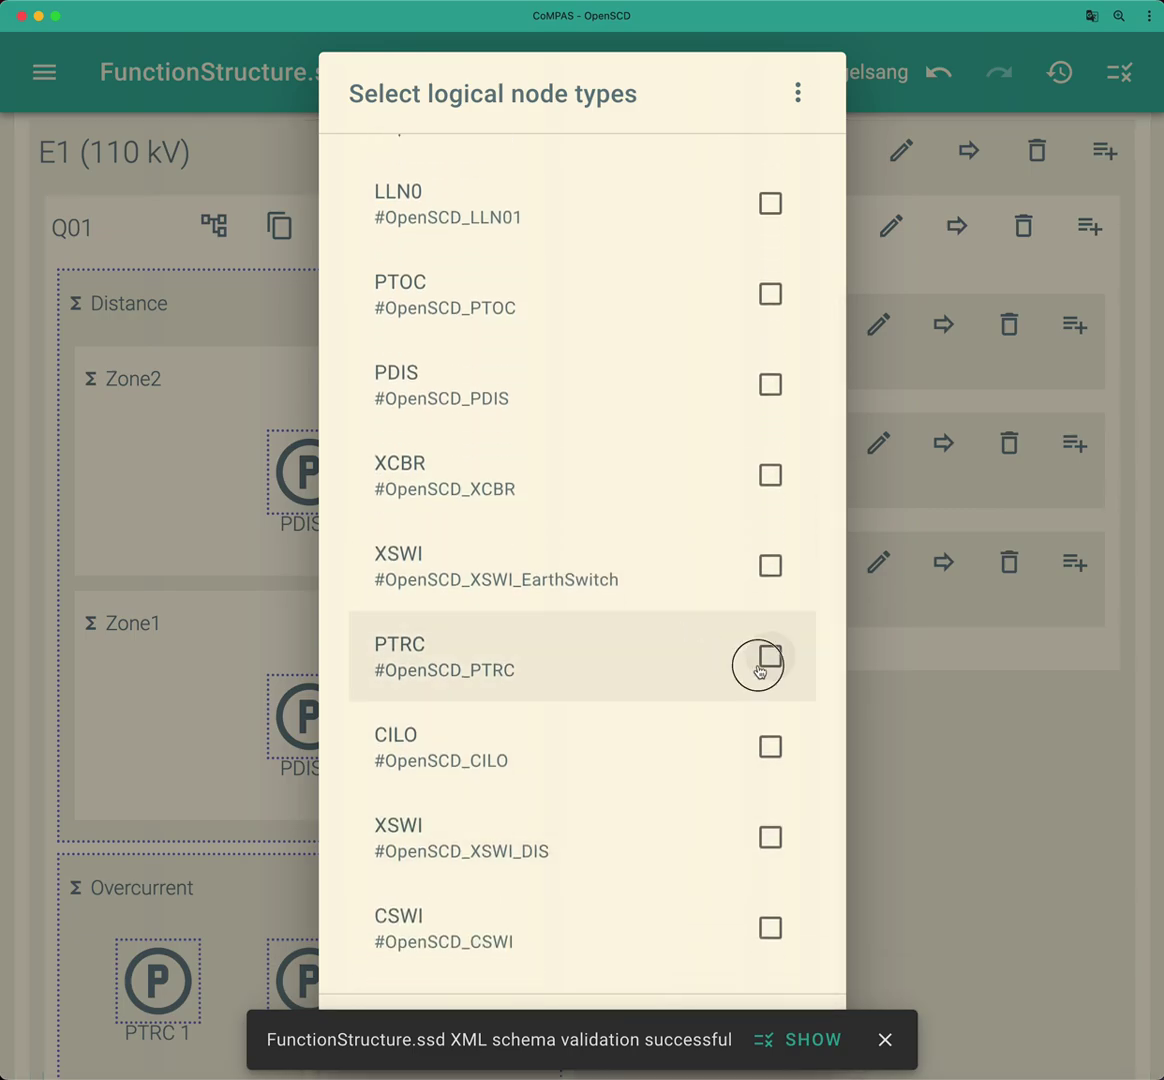
click(885, 1040)
click(785, 1027)
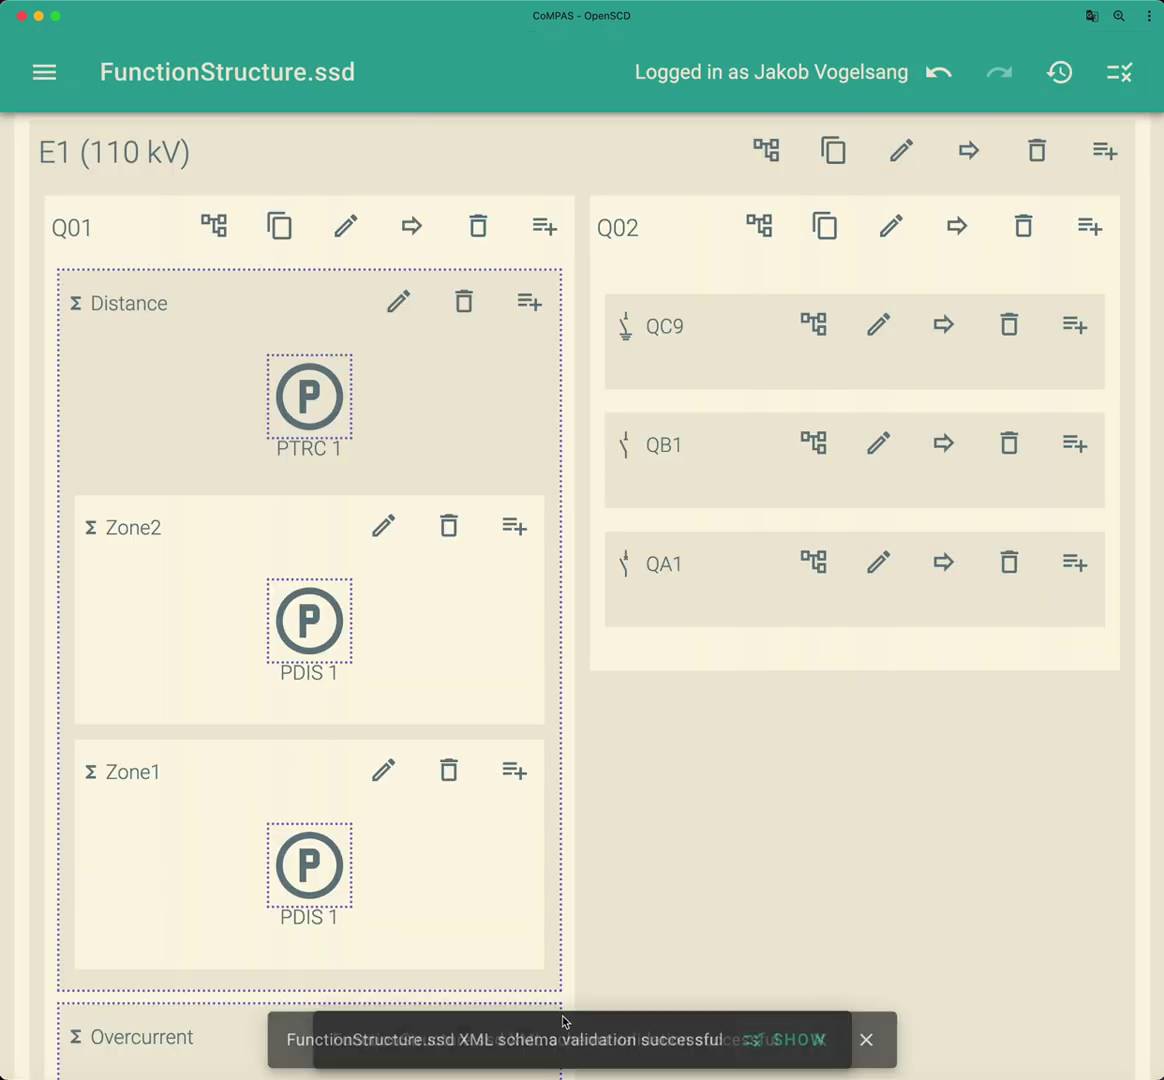
Add LNodes of types CSWI (#OpenSCD_CSWI) and XSWI (#OpenSCD_XSWI_EarthSwitch) to the EarthSwitch function of QC9 in bay Q01.
scroll(270, 870, down, 5)
scroll(270, 870, down, 5)
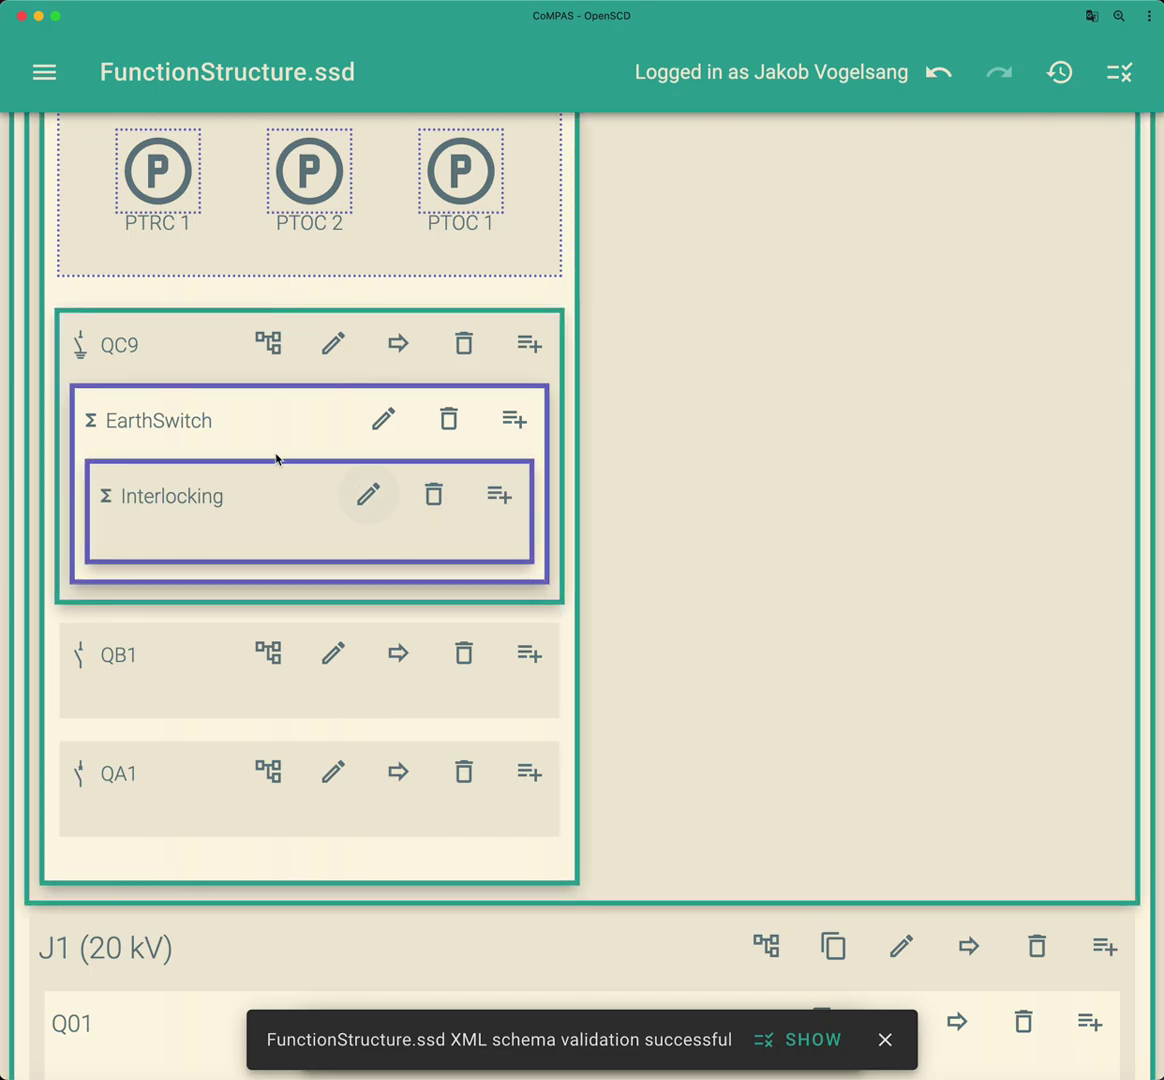
click(514, 419)
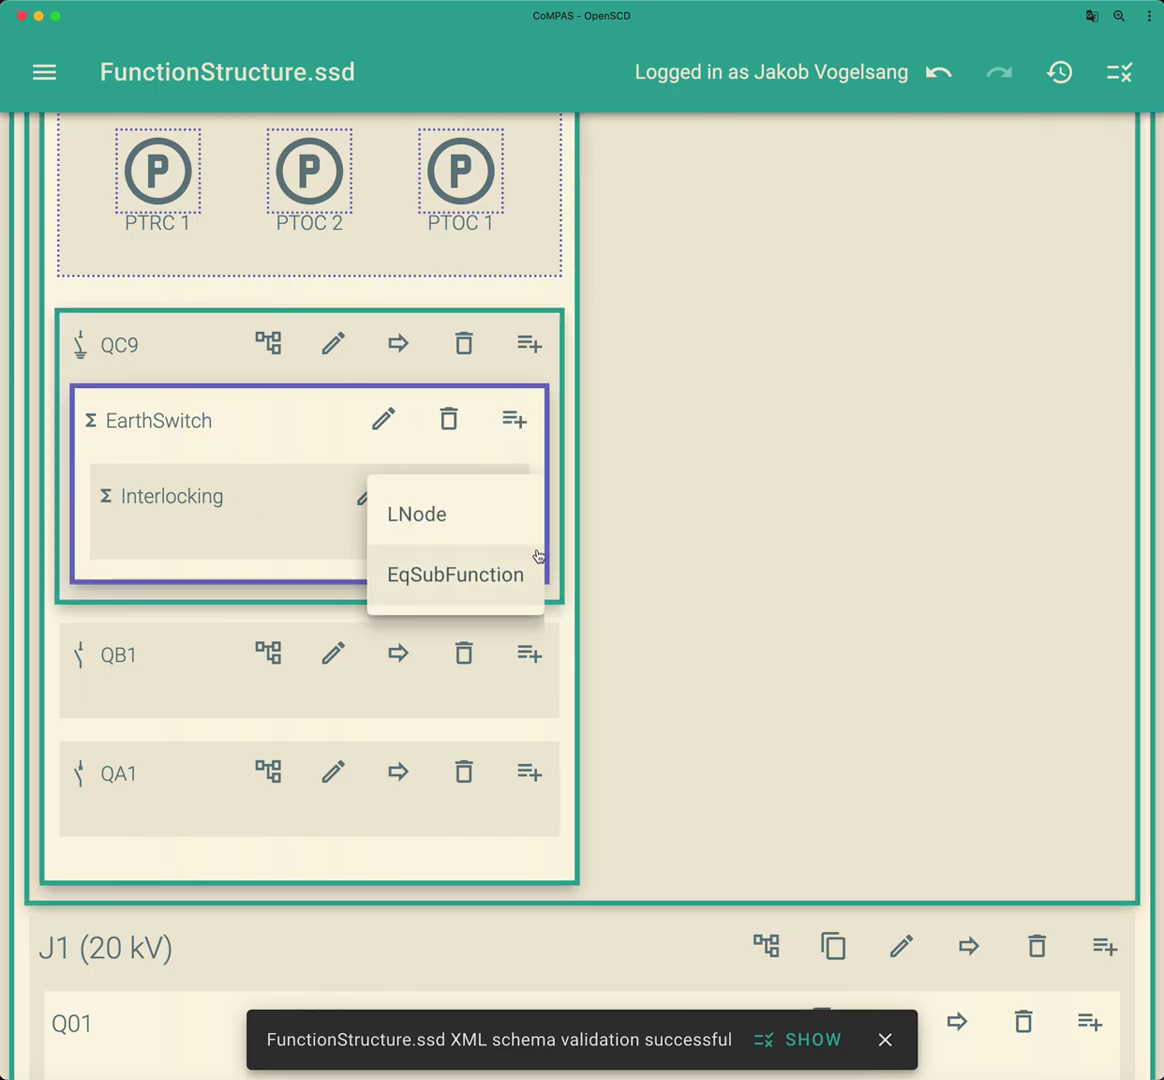
click(470, 527)
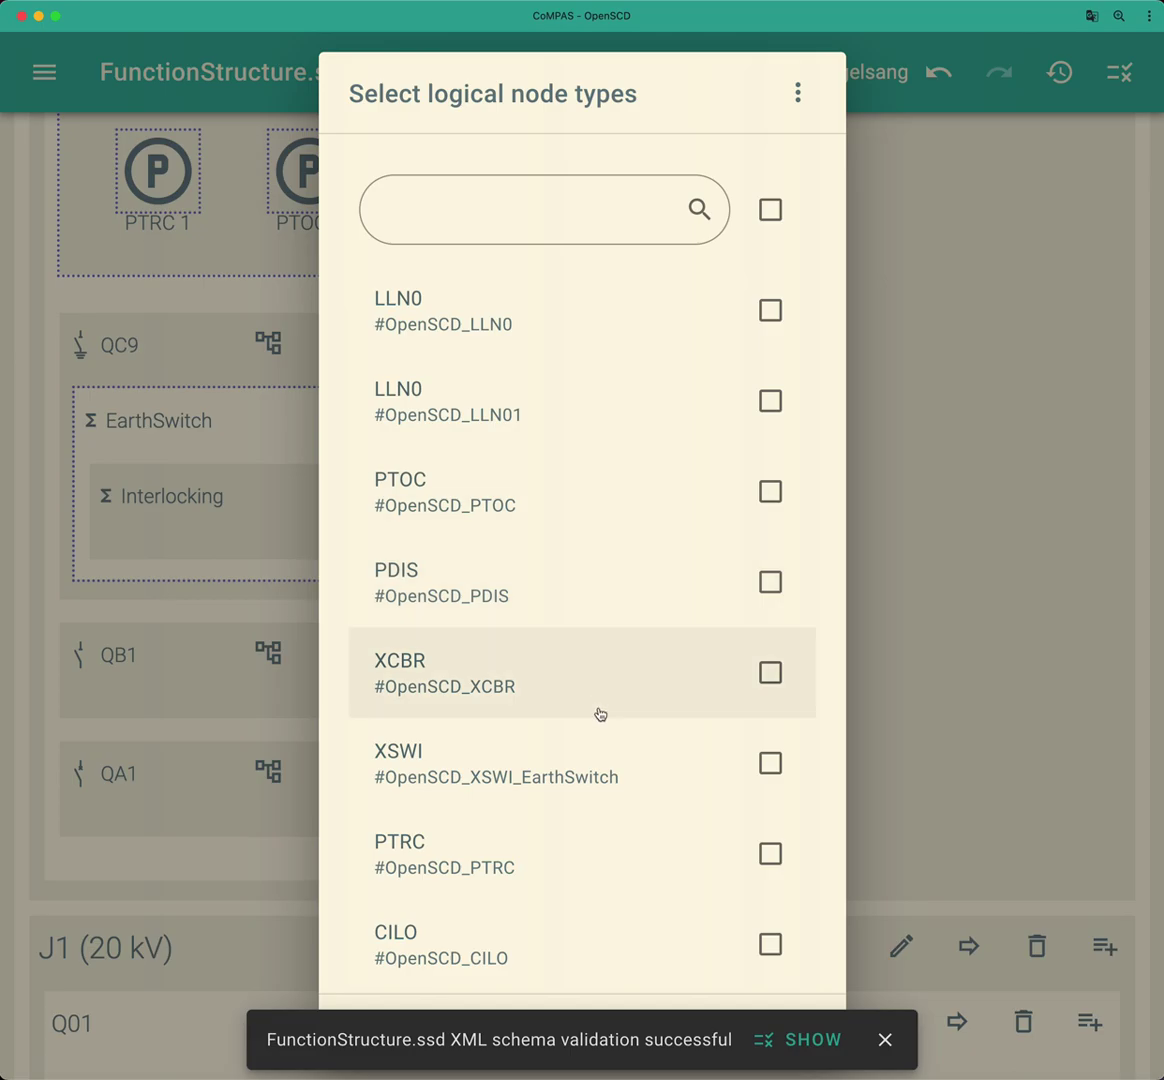
scroll(598, 710, down, 2)
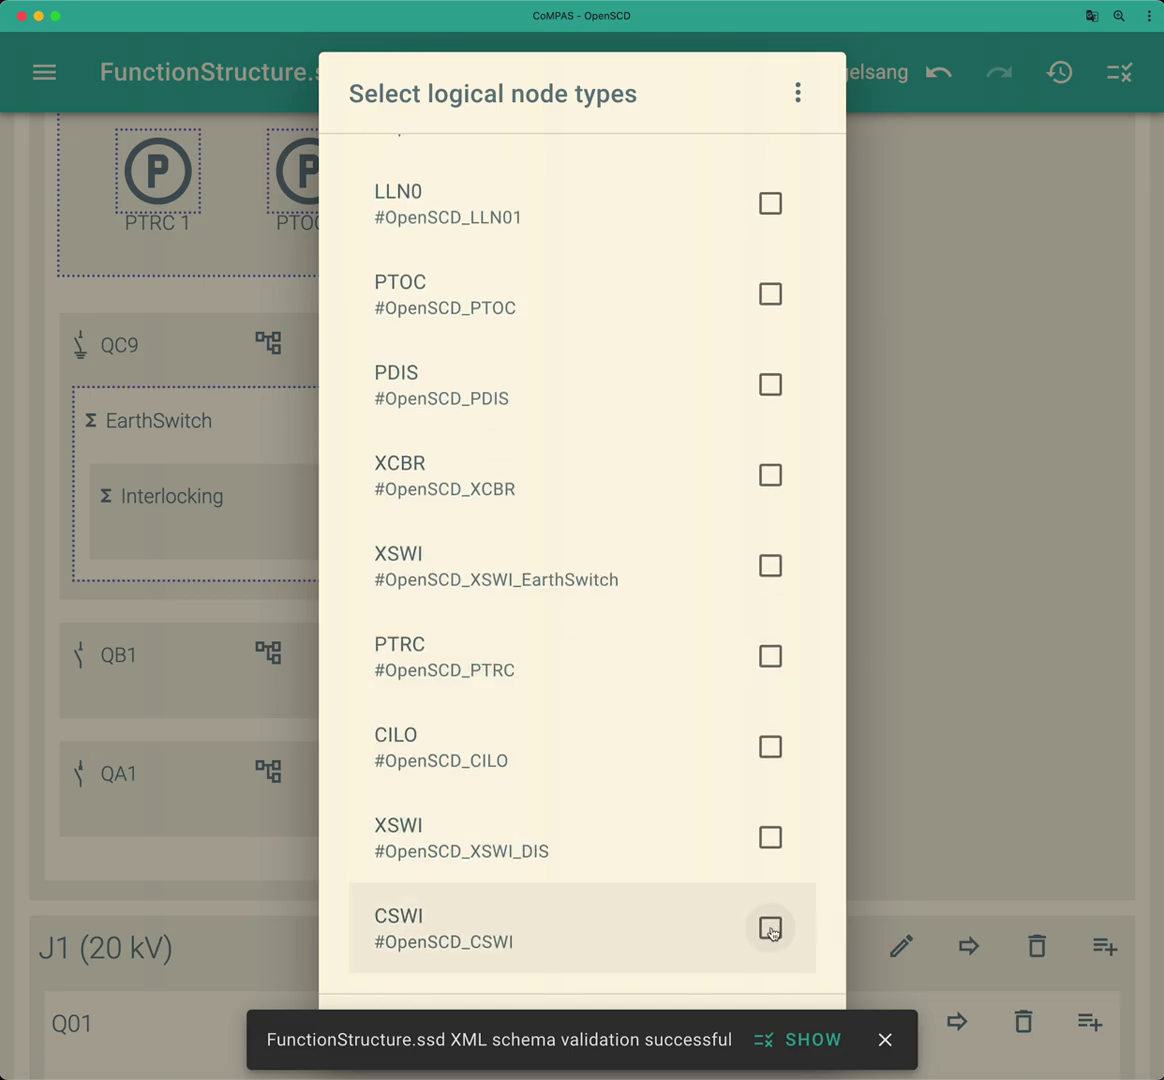
click(770, 932)
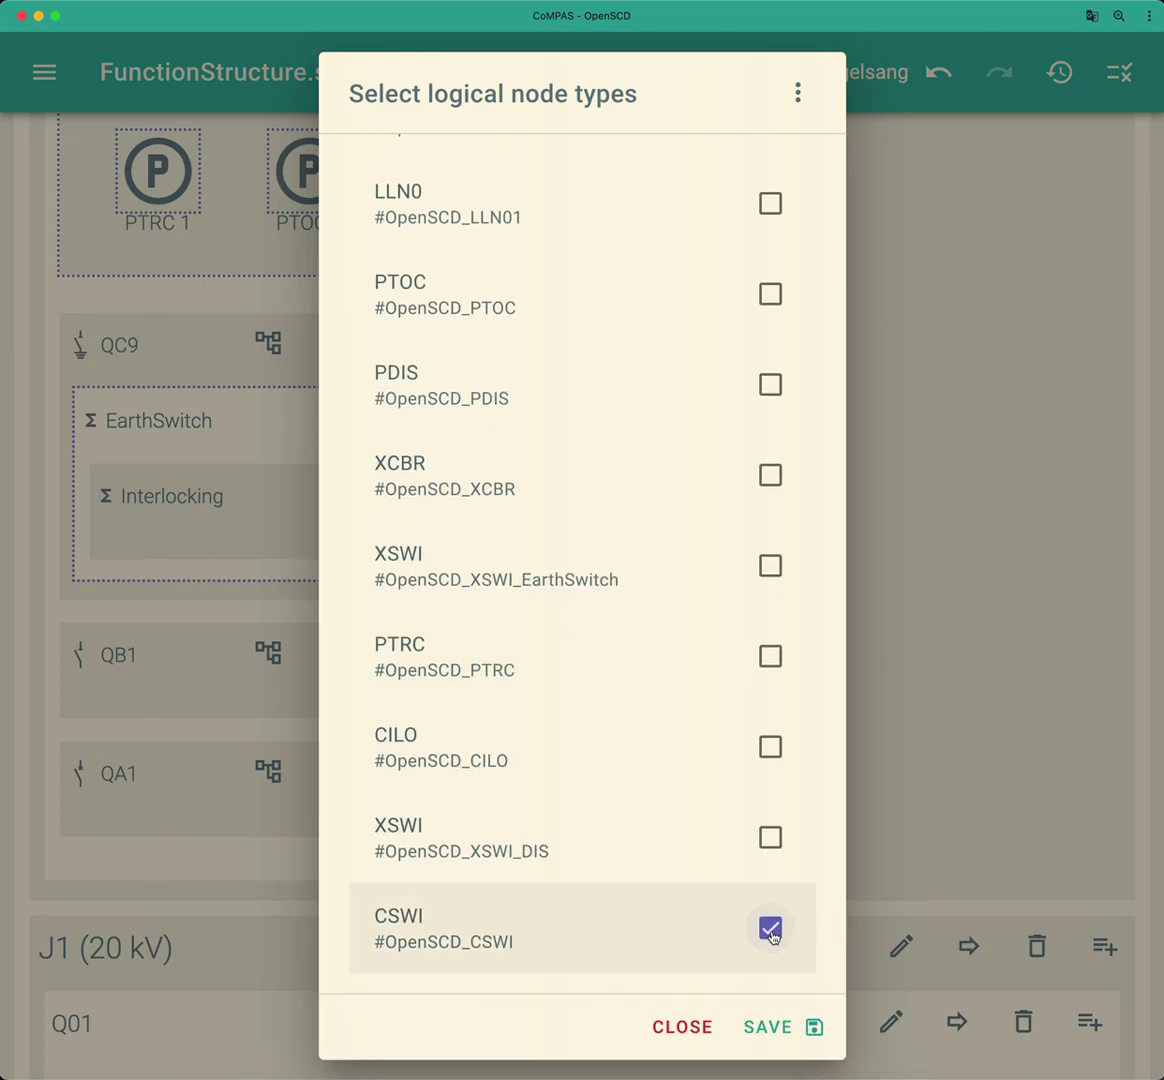
scroll(680, 780, up, 1)
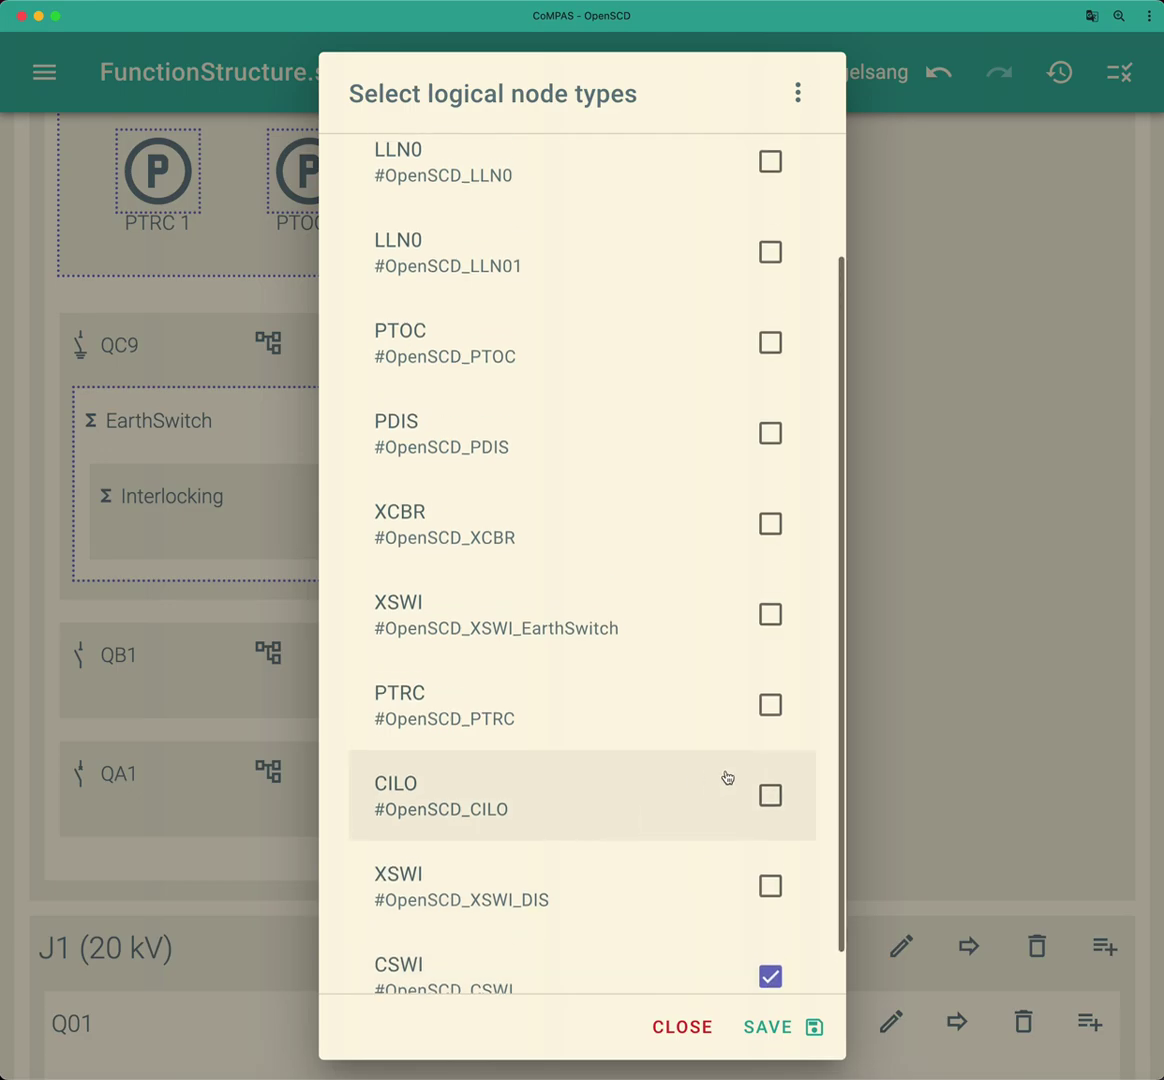
click(771, 617)
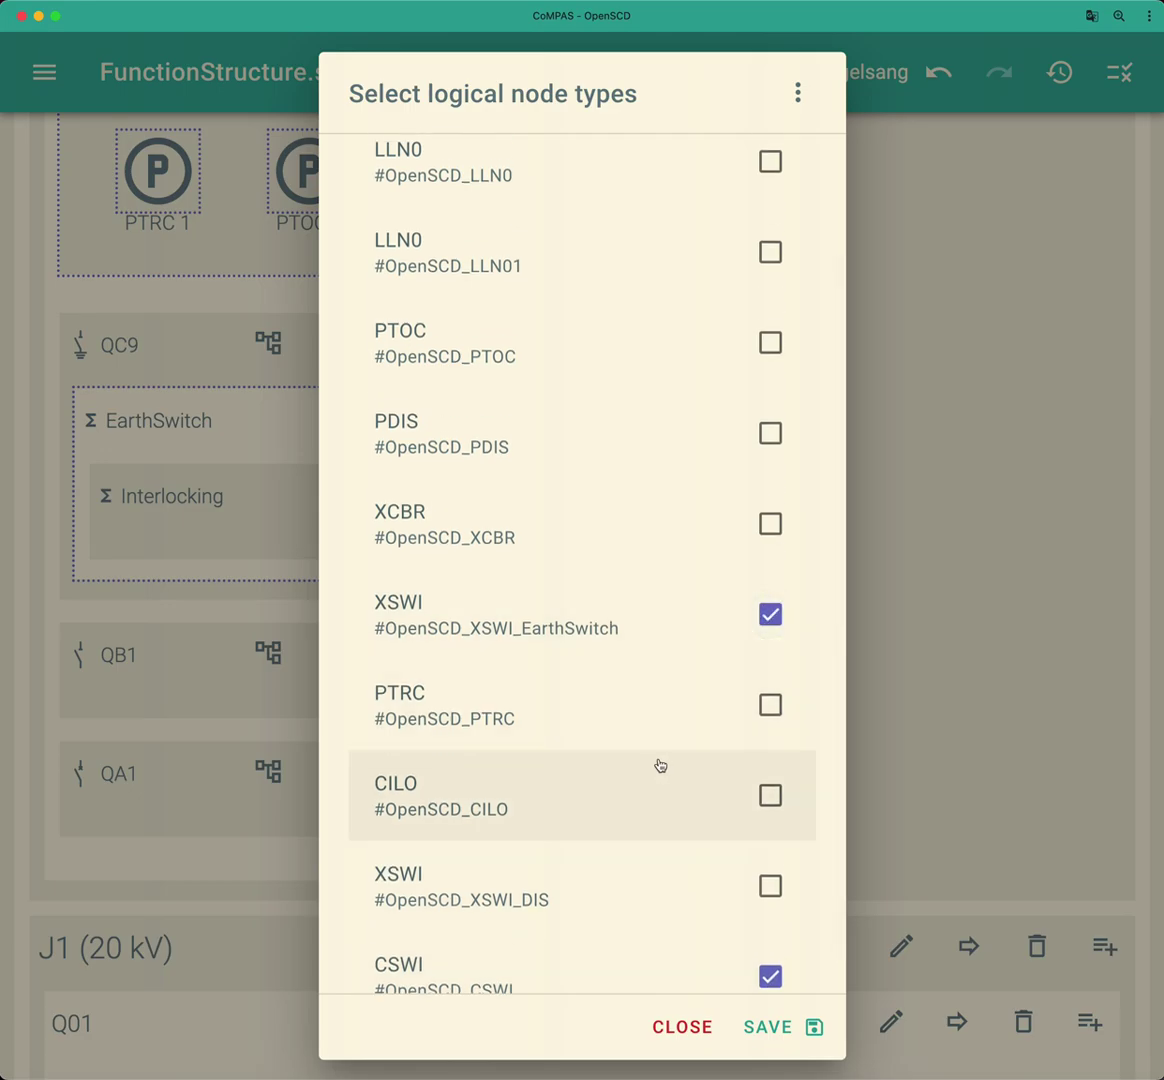
click(812, 1028)
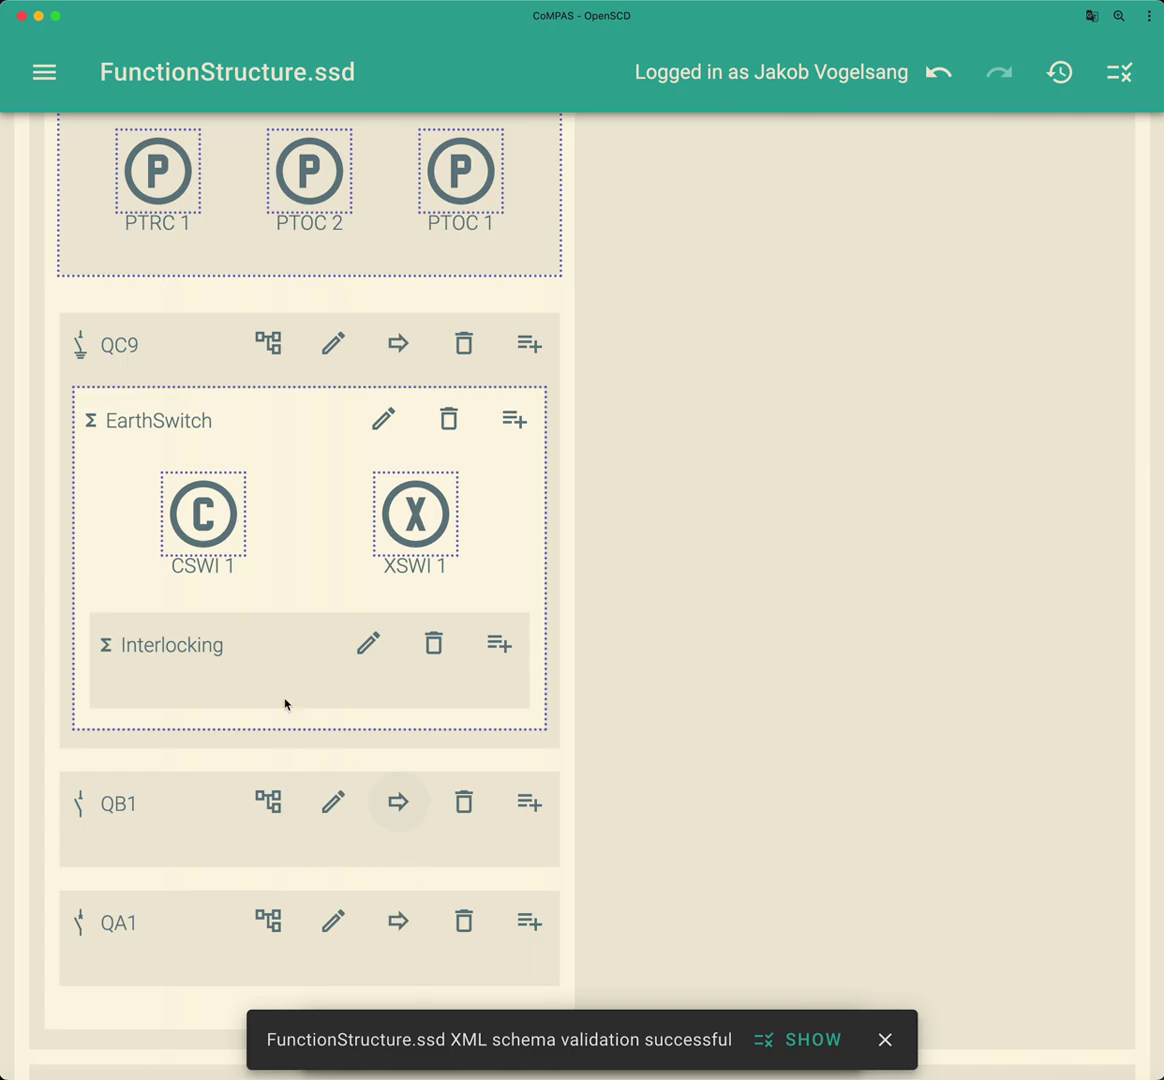
Add an LNode of type CILO (#OpenSCD_CILO) to the Interlocking subfunction of QC9's EarthSwitch function.
click(498, 644)
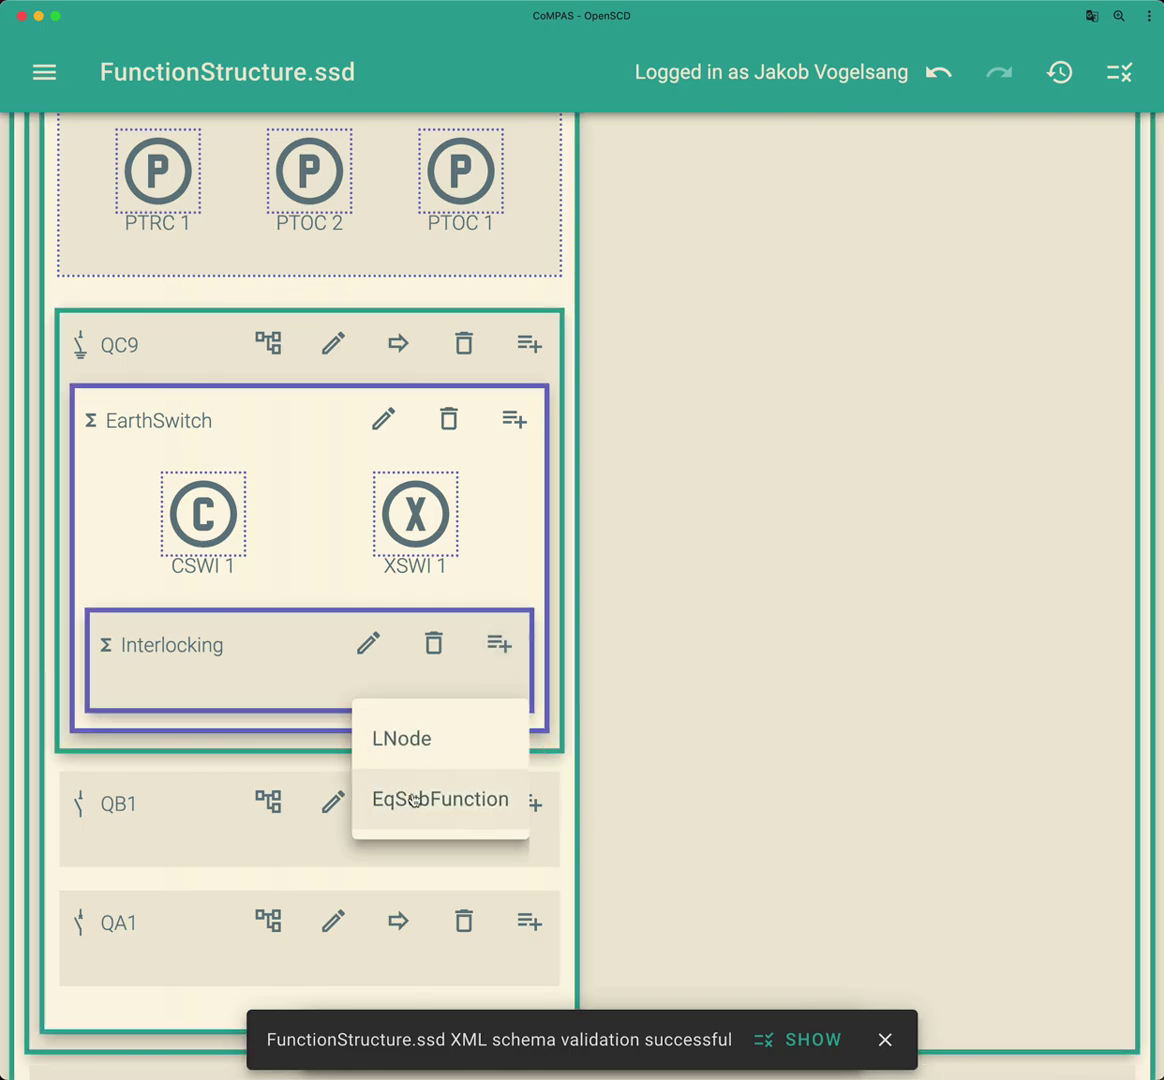
click(401, 738)
scroll(611, 862, down, 2)
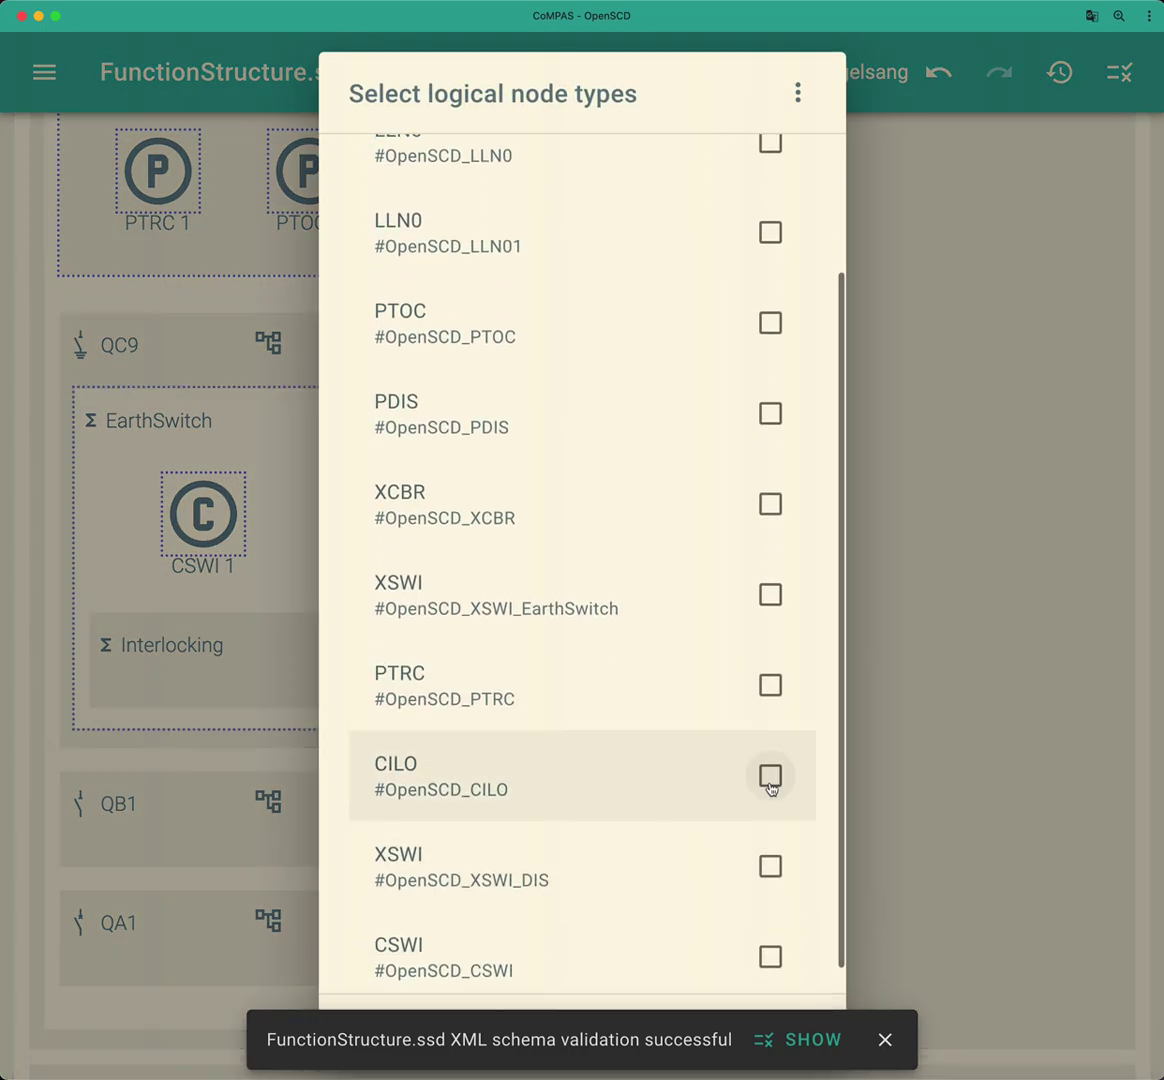
click(770, 777)
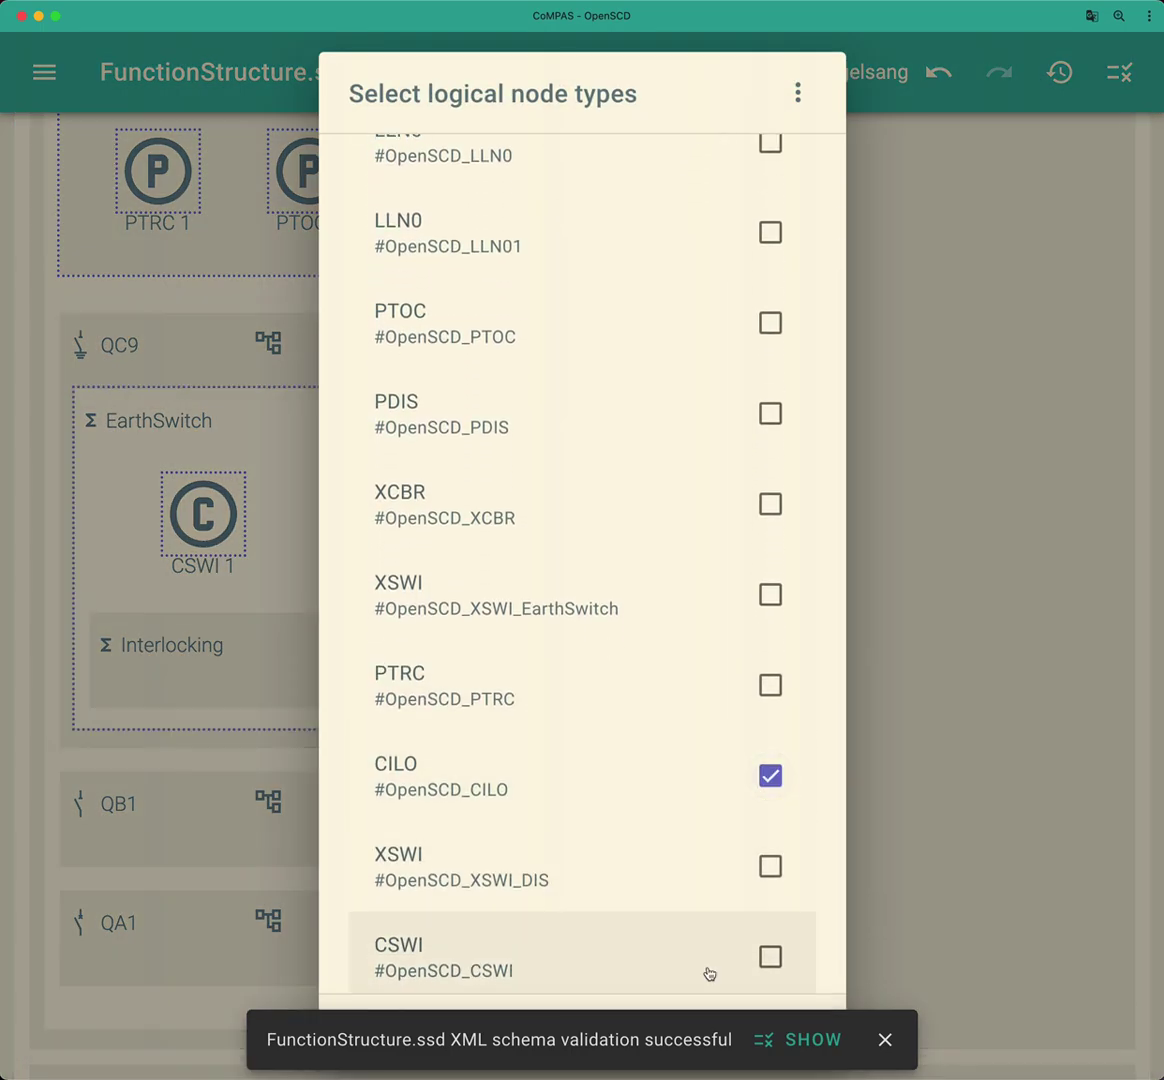
click(885, 1041)
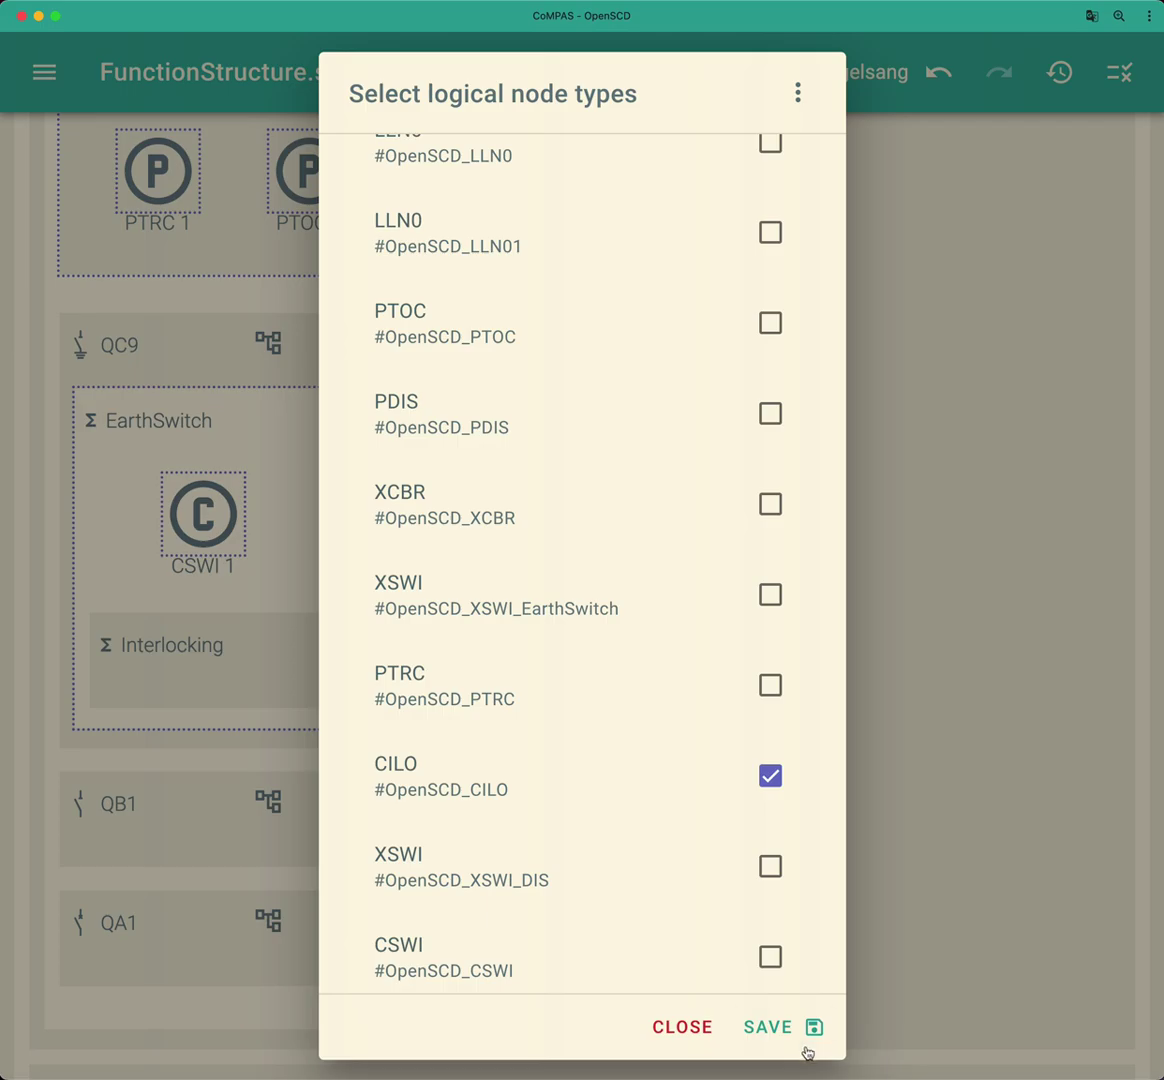
click(785, 1027)
Toggle the function type elements filter repeatedly to compare the substation view with and without functions, leaving them shown.
scroll(310, 818, down, 1)
scroll(310, 818, down, 4)
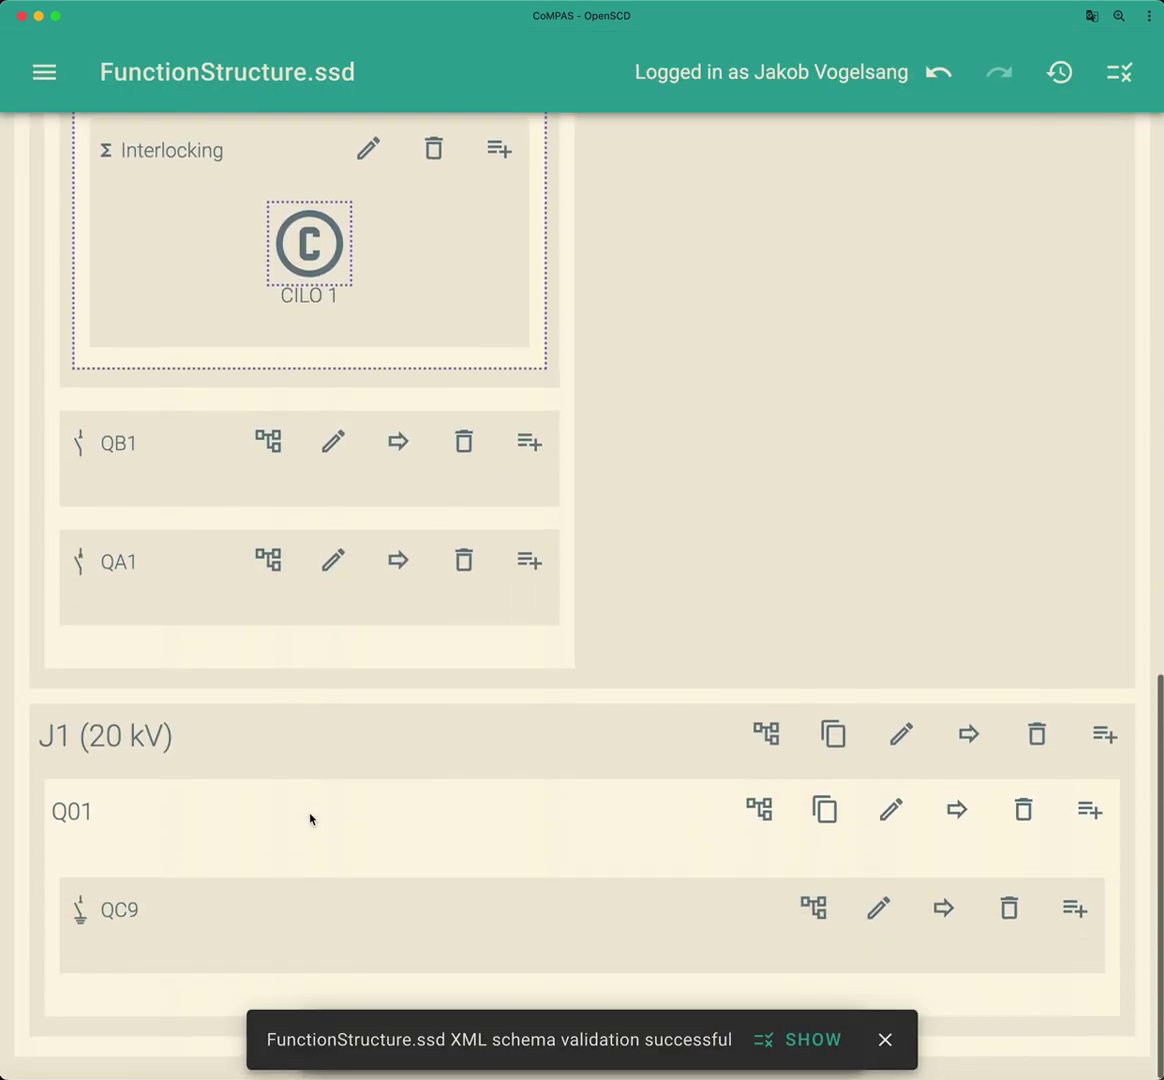
scroll(312, 772, up, 6)
scroll(312, 776, up, 10)
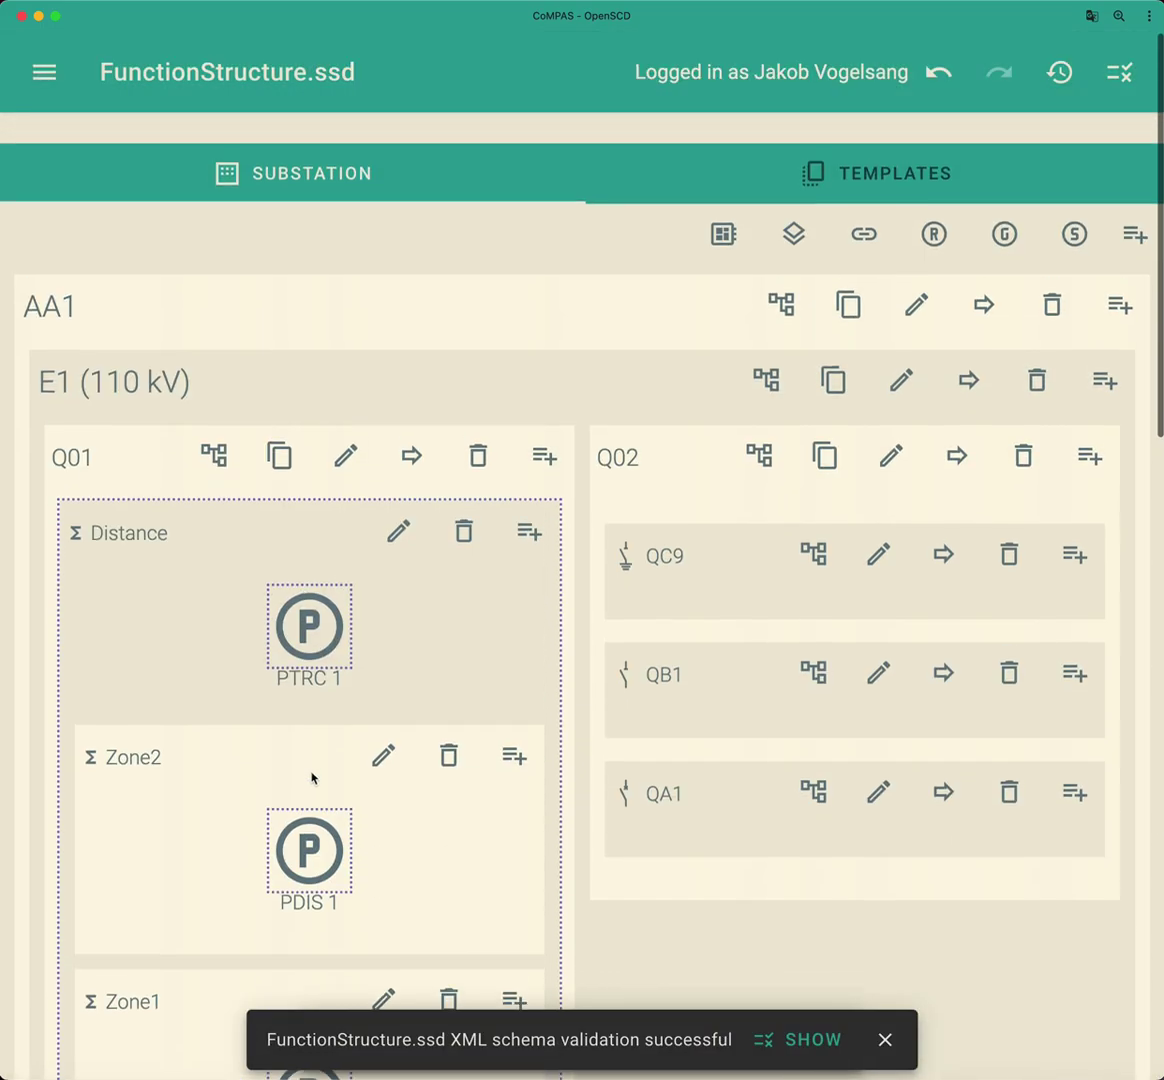
click(885, 1041)
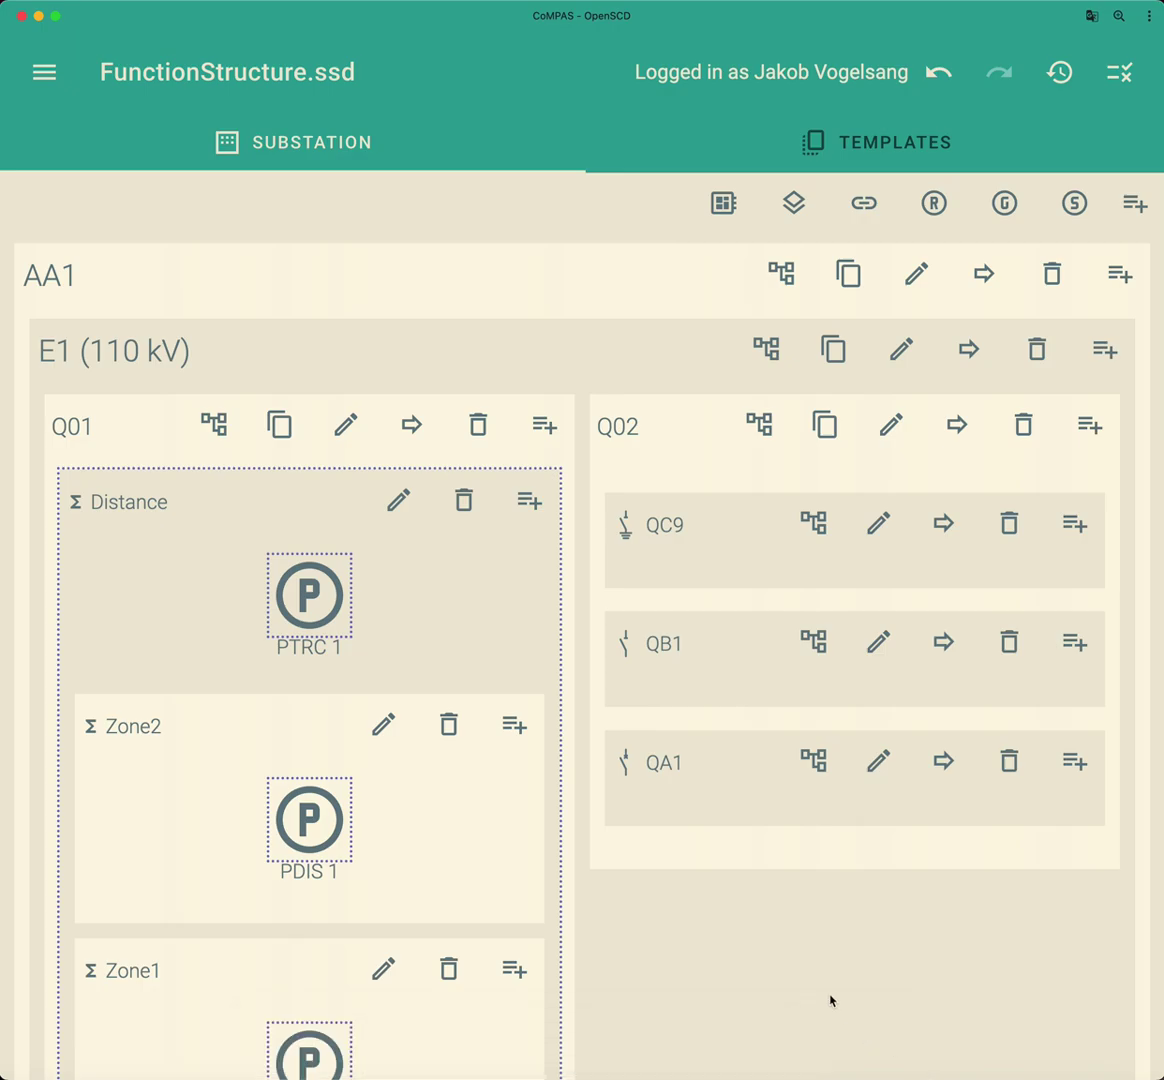
click(796, 206)
click(796, 206)
click(796, 206)
click(796, 206)
click(796, 206)
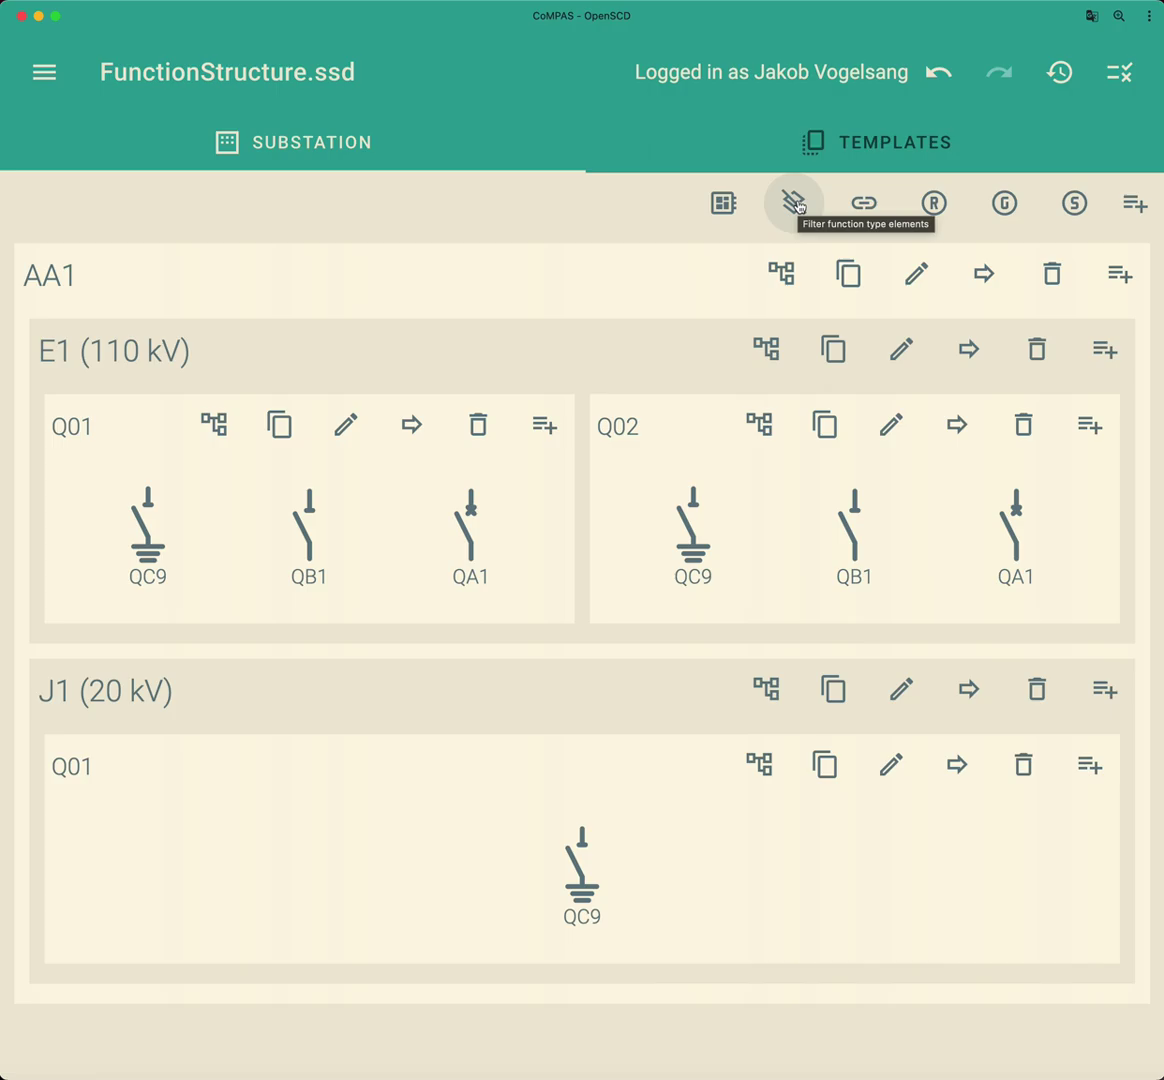
click(798, 206)
Review bay Q01's function structure and its logical nodes from Distance through QC9's Interlocking subfunction.
scroll(435, 641, down, 5)
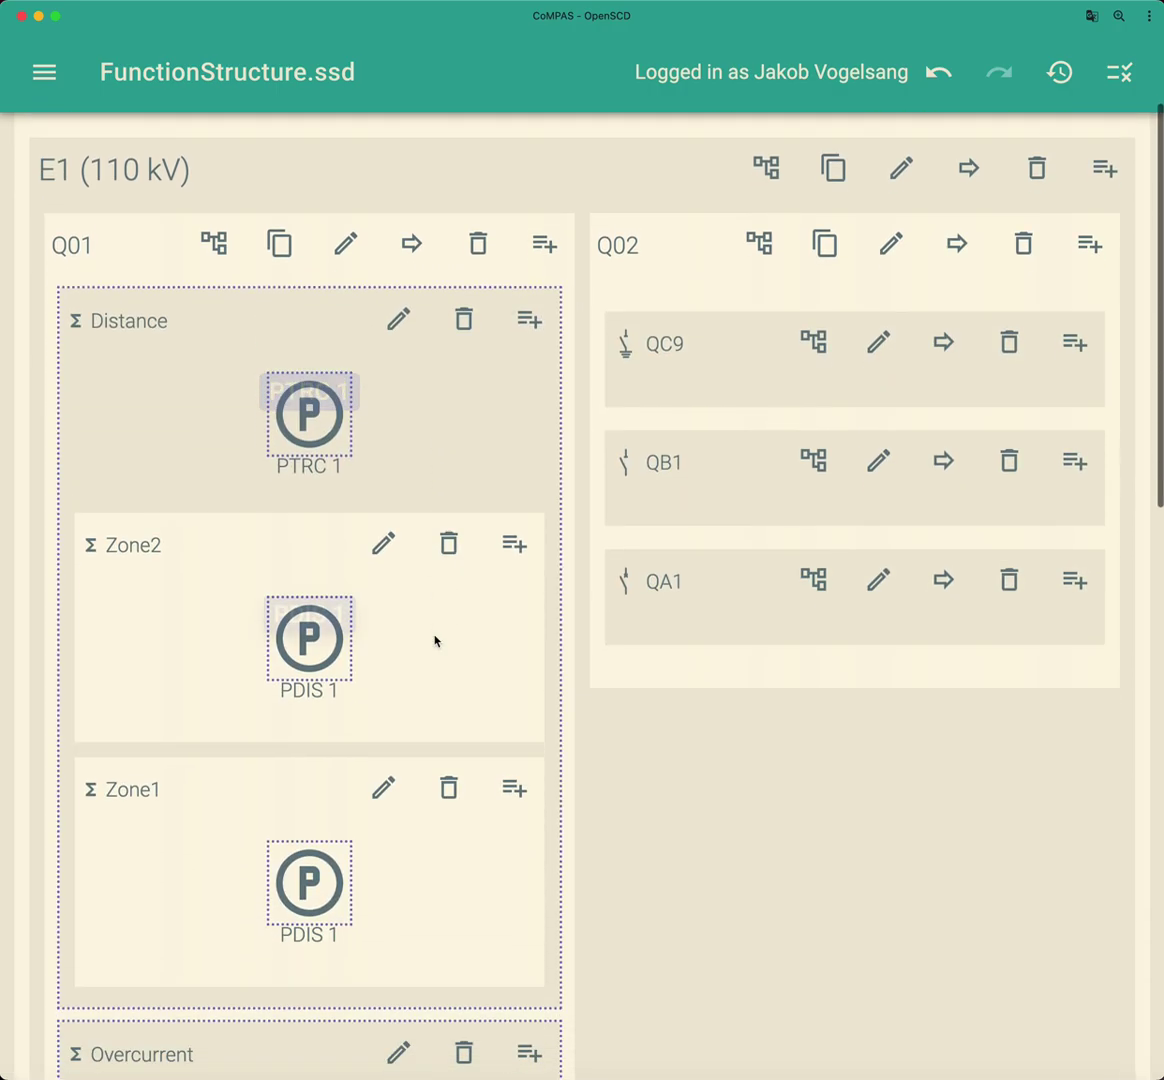
scroll(435, 641, down, 10)
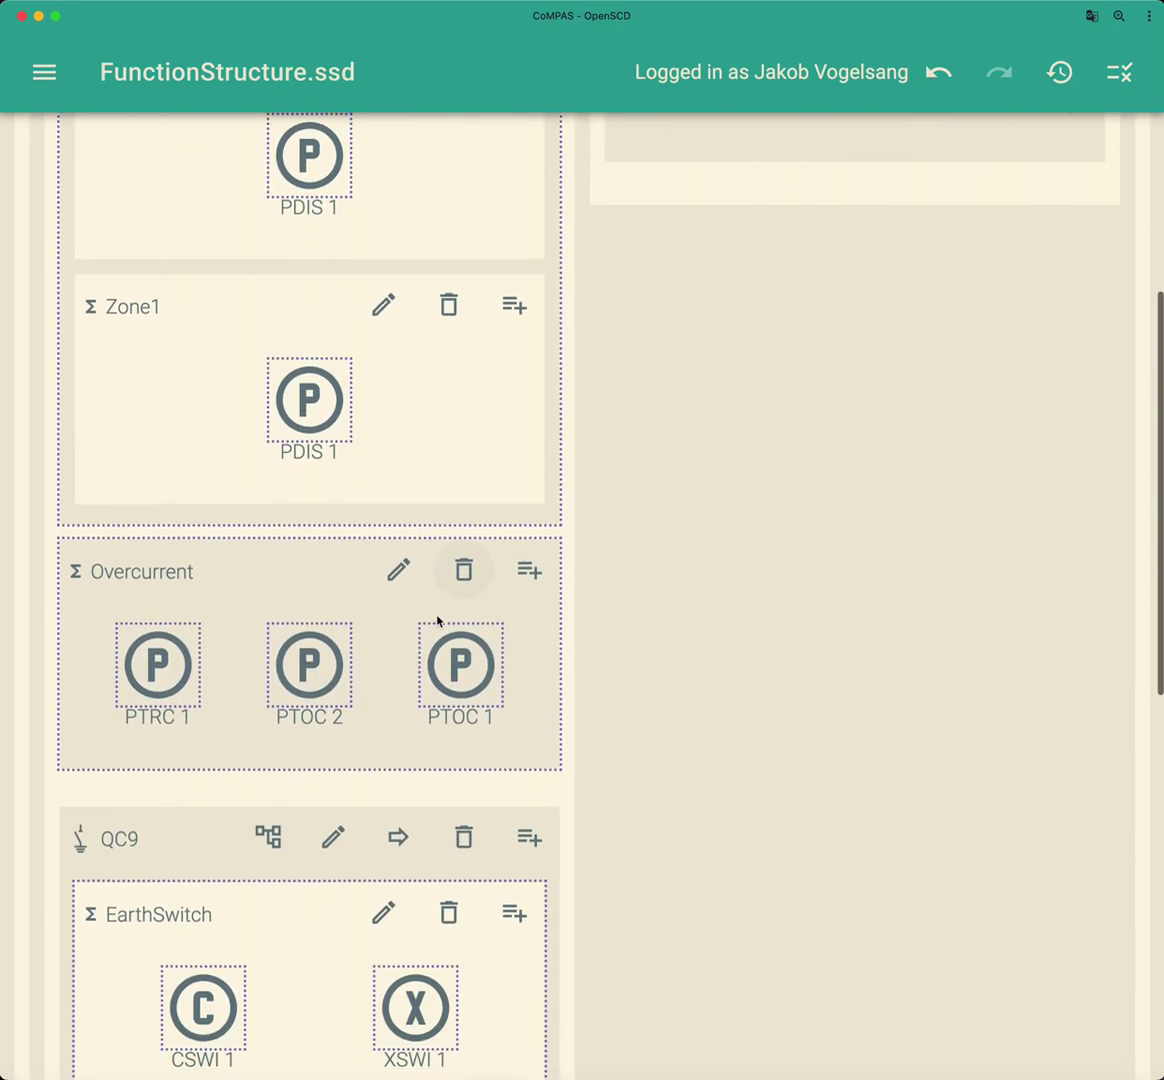
scroll(437, 622, down, 5)
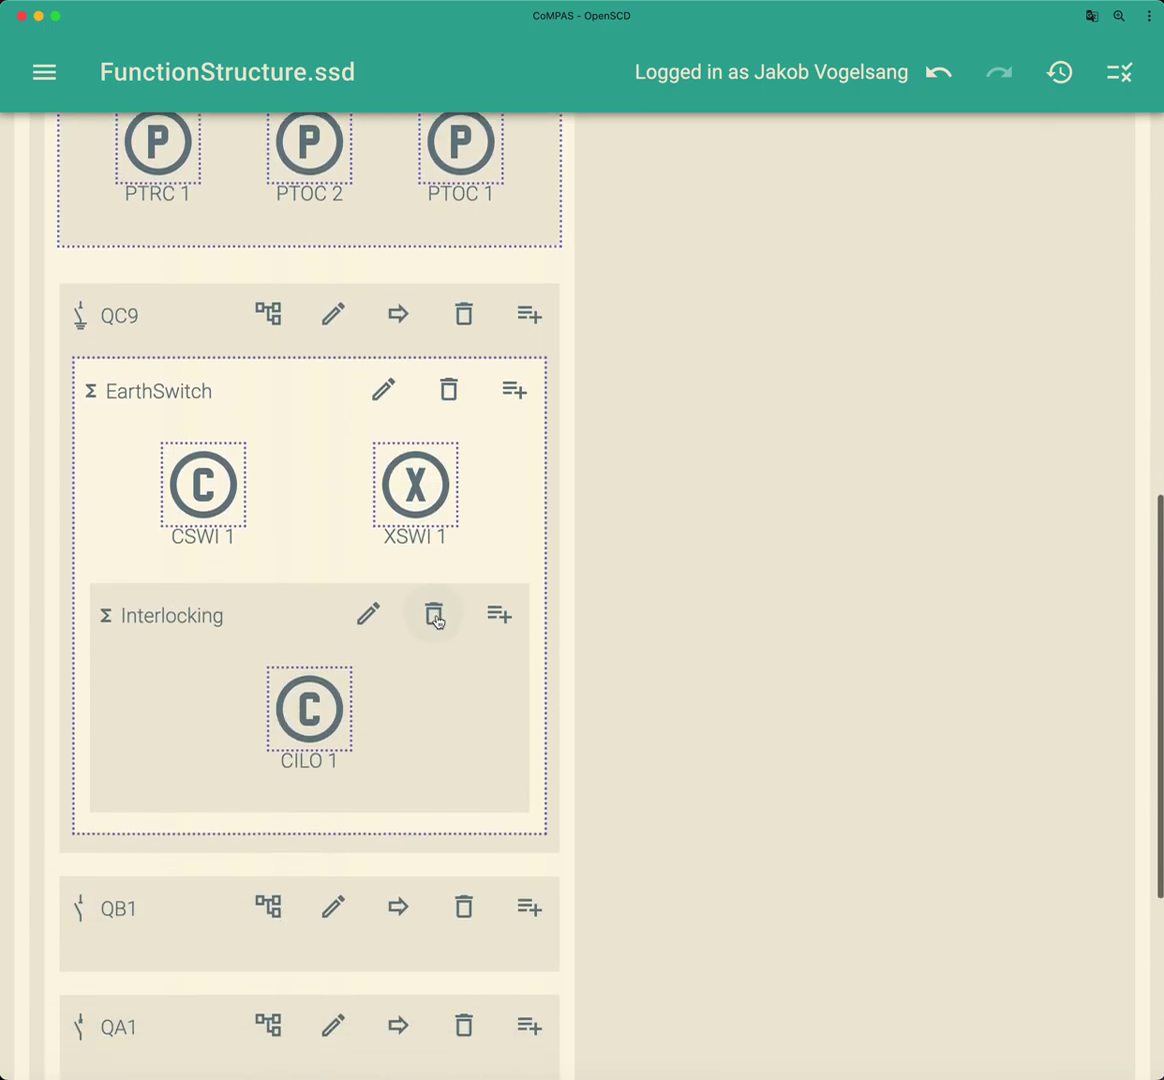
click(435, 617)
scroll(439, 618, up, 3)
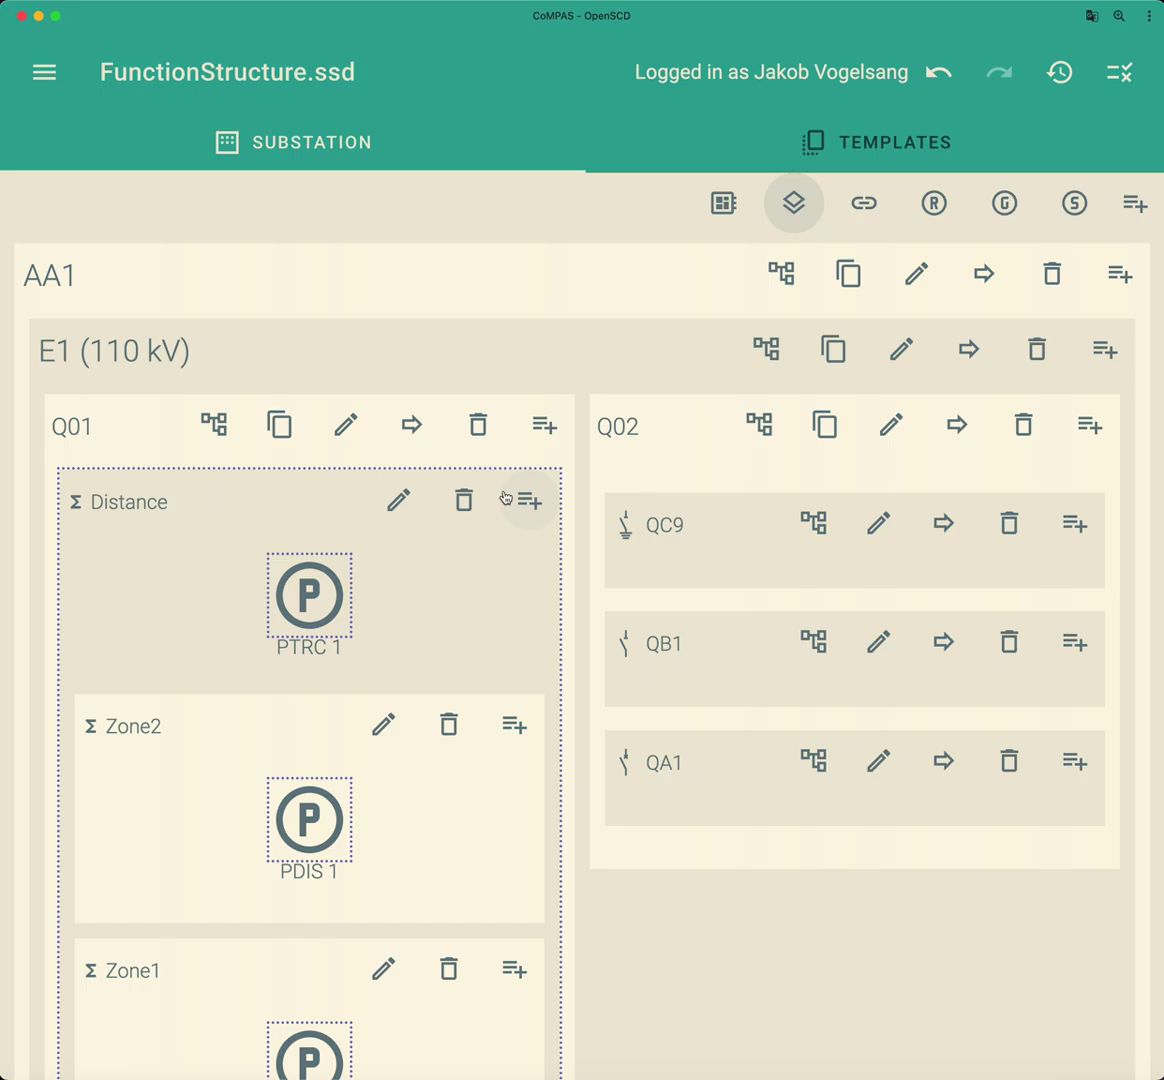
key(super+shift+5)
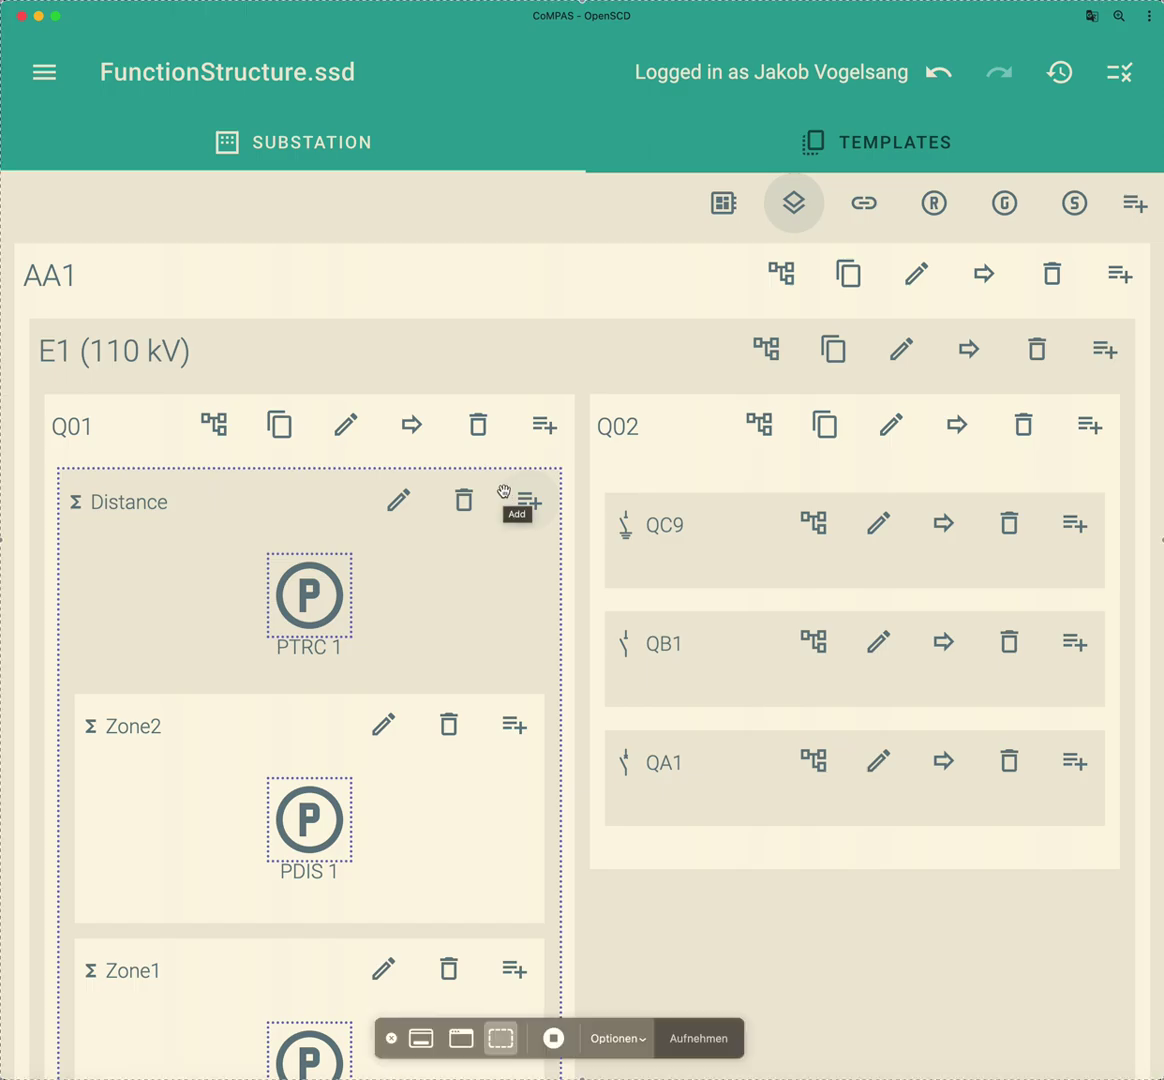